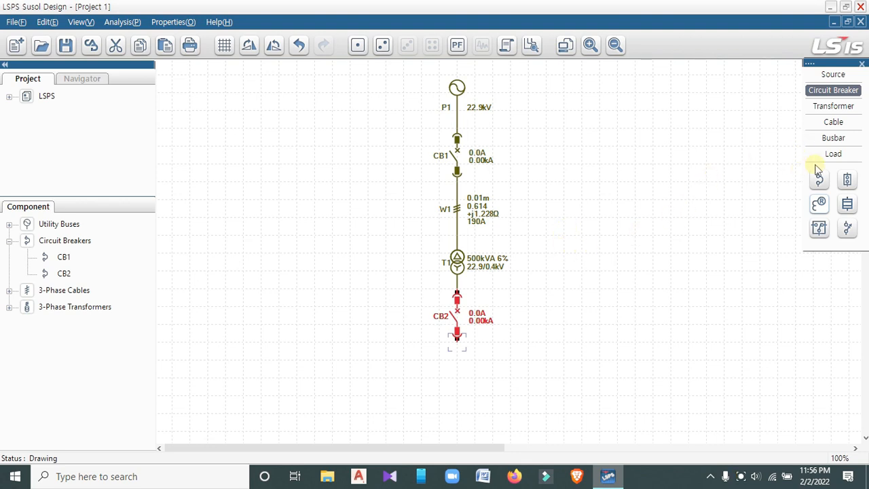
# Add a 3-phase cable below circuit breaker CB2 and a busbar at its lower end, extending the busbar well out on both sides.
pyautogui.click(829, 123)
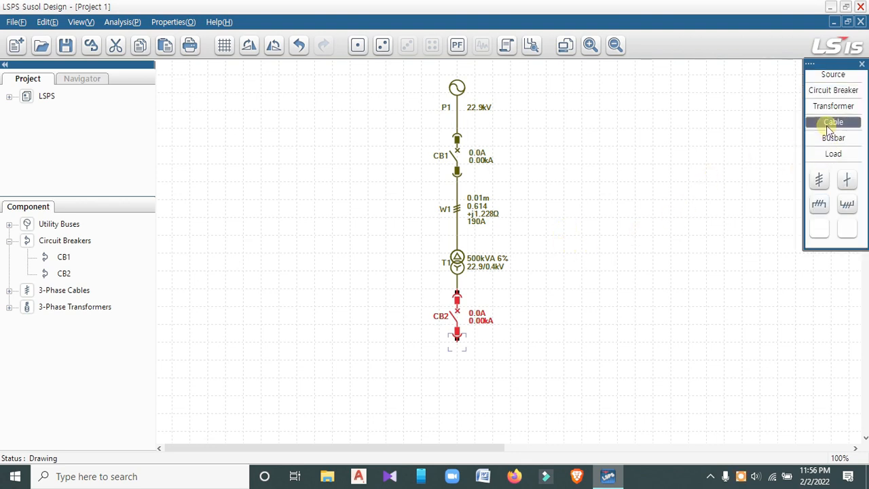
pyautogui.click(819, 179)
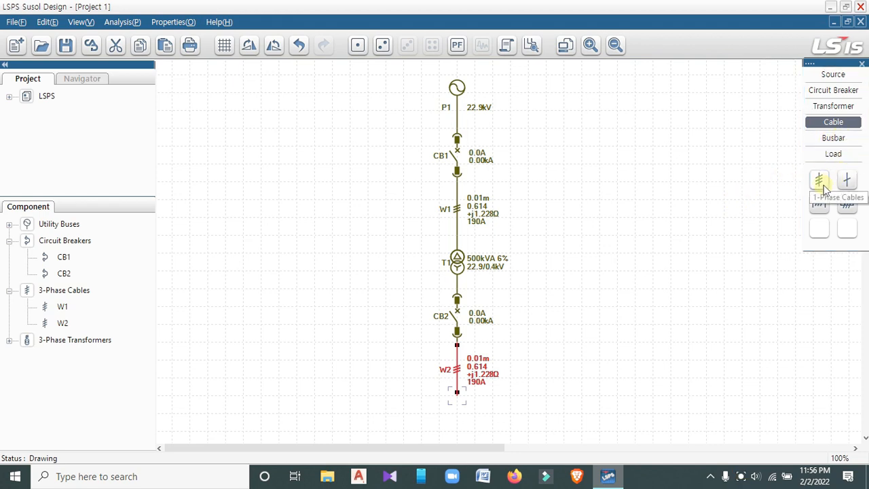
pyautogui.click(834, 139)
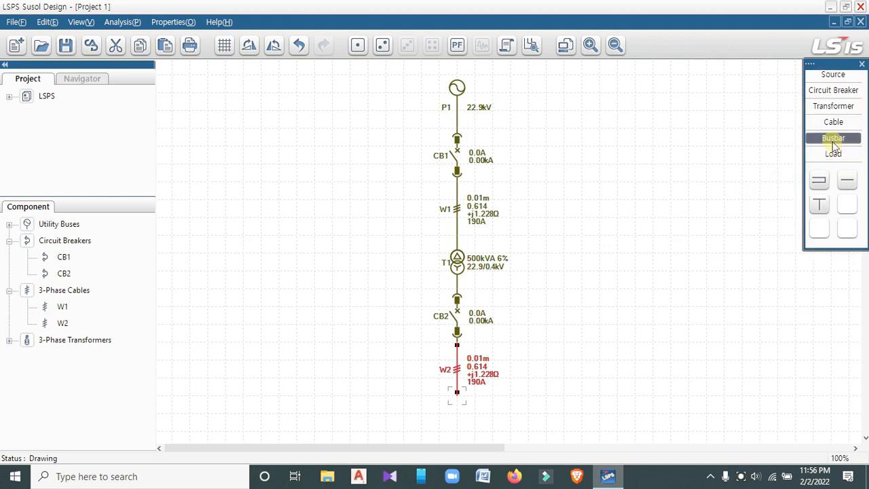
pyautogui.click(846, 180)
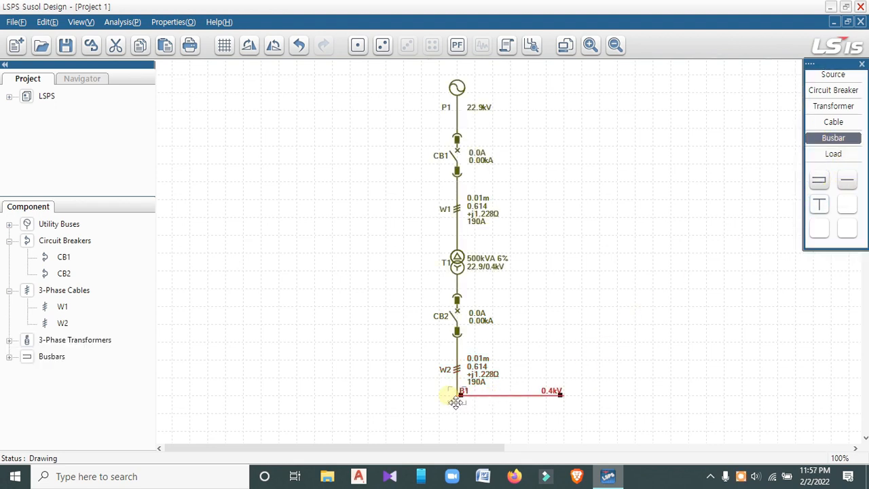
pyautogui.moveTo(463, 395); pyautogui.dragTo(227, 395)
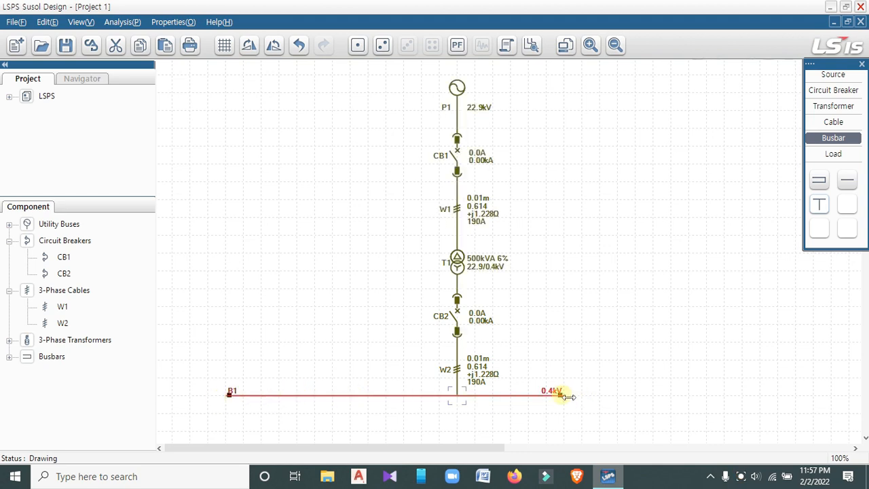
pyautogui.moveTo(569, 396); pyautogui.dragTo(630, 396)
# Connect three circuit breakers below busbar B1: at its left end, just left of cable W2, and at its right end.
pyautogui.scroll(-1, 588, 364)
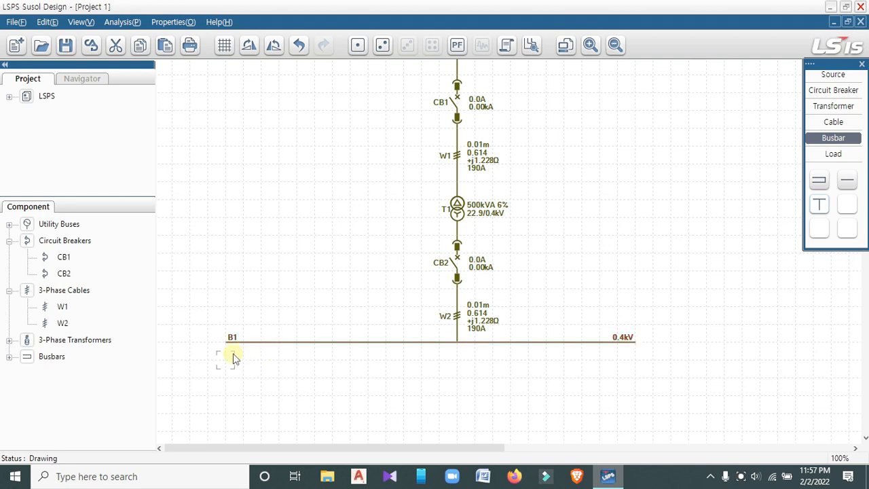
pyautogui.click(833, 91)
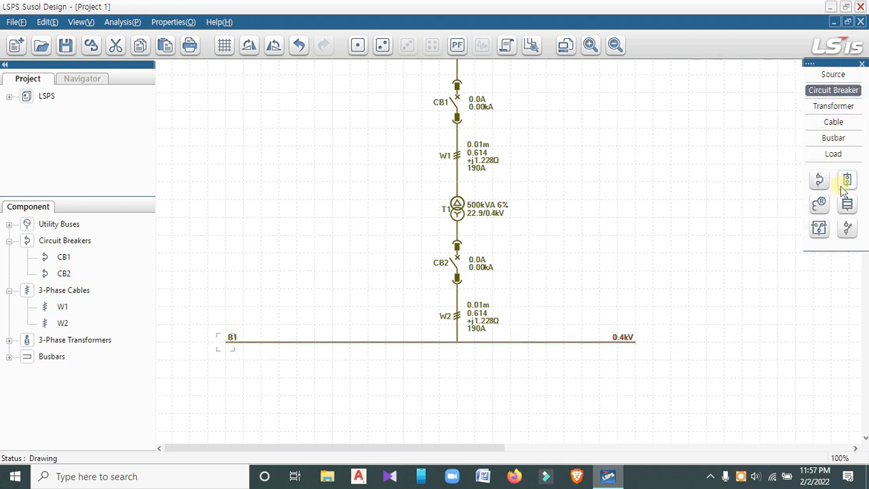
pyautogui.click(820, 180)
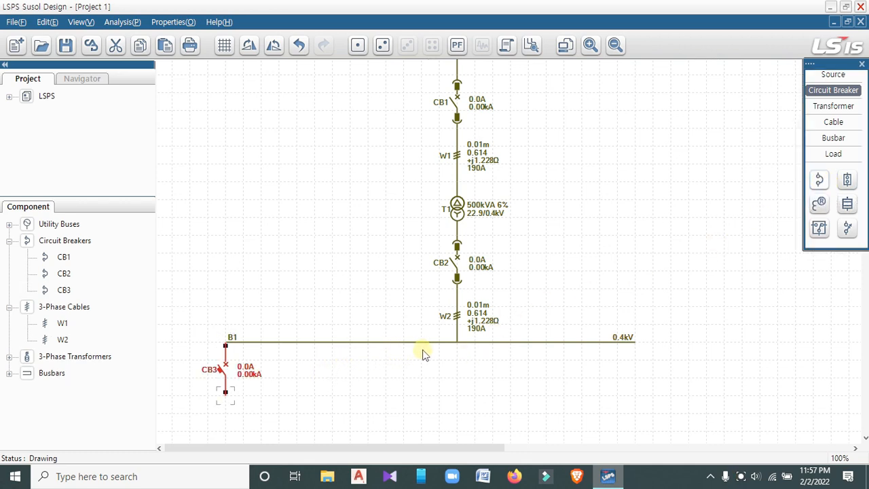
pyautogui.click(404, 342)
pyautogui.click(818, 95)
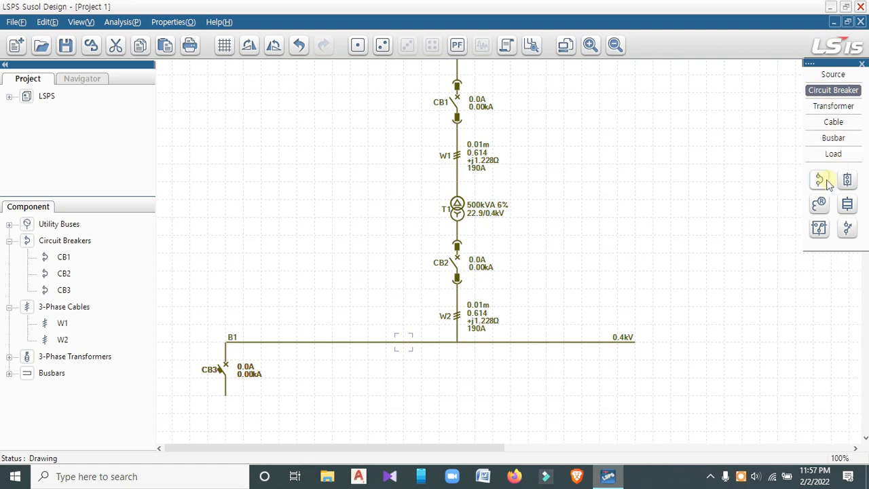
pyautogui.click(819, 181)
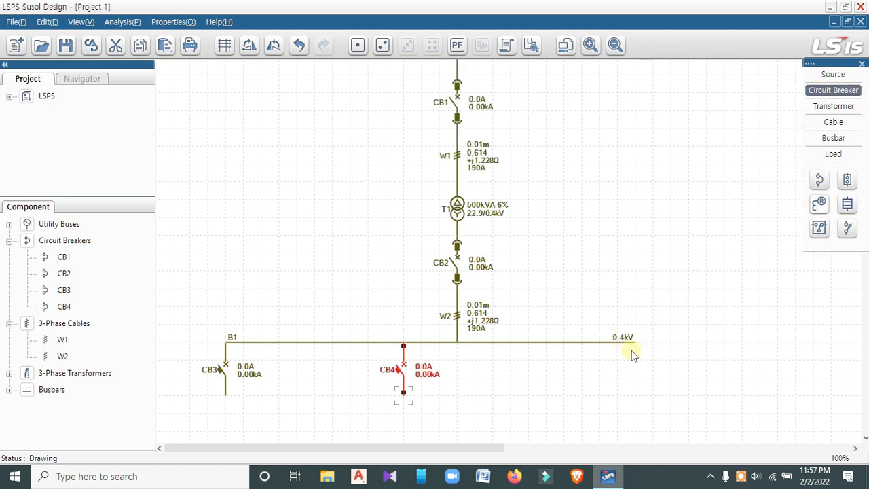
pyautogui.click(631, 354)
pyautogui.click(820, 180)
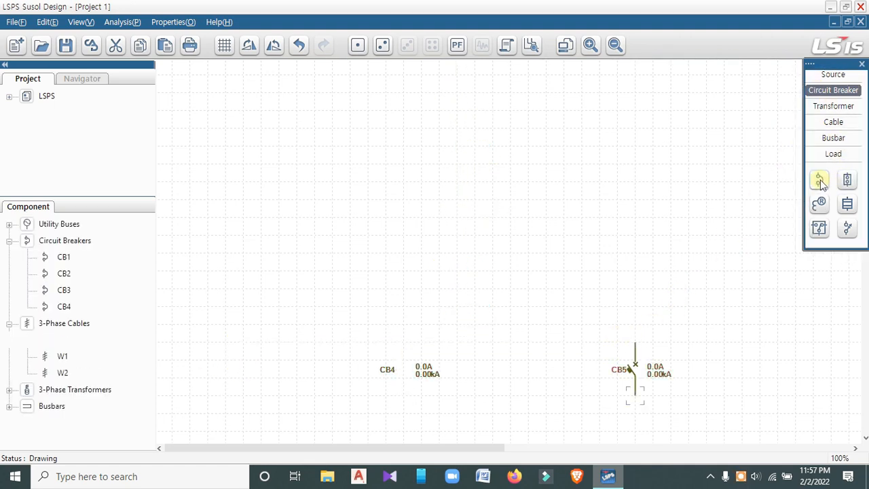
pyautogui.click(438, 372)
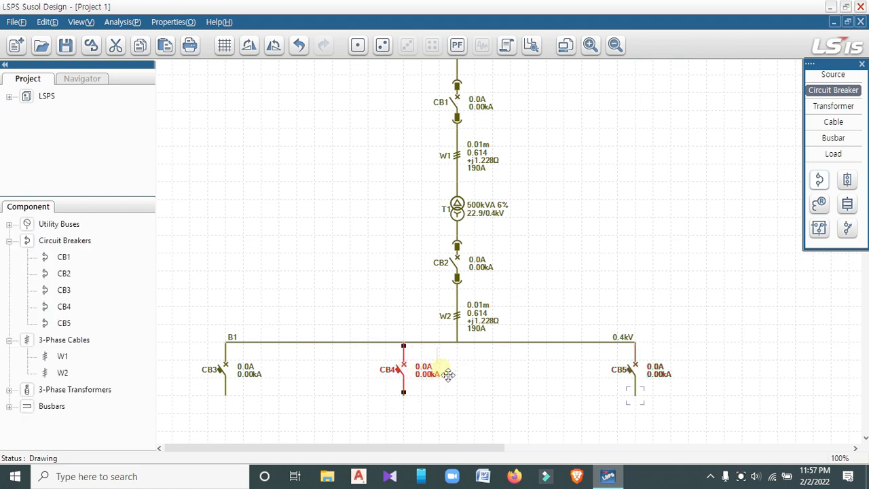
pyautogui.moveTo(454, 374); pyautogui.dragTo(447, 370)
# Review the properties of busbar B1 and 3-phase cable W2 without changing them.
pyautogui.scroll(-1, 554, 338)
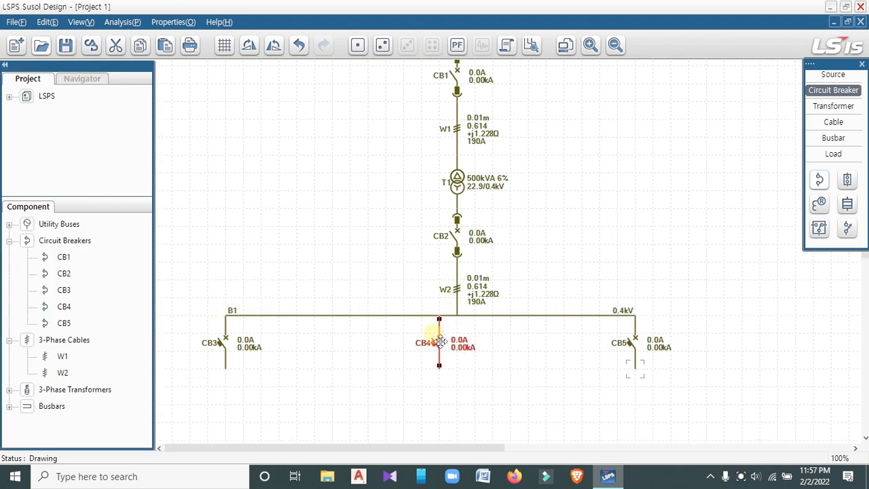
pyautogui.doubleClick(408, 316)
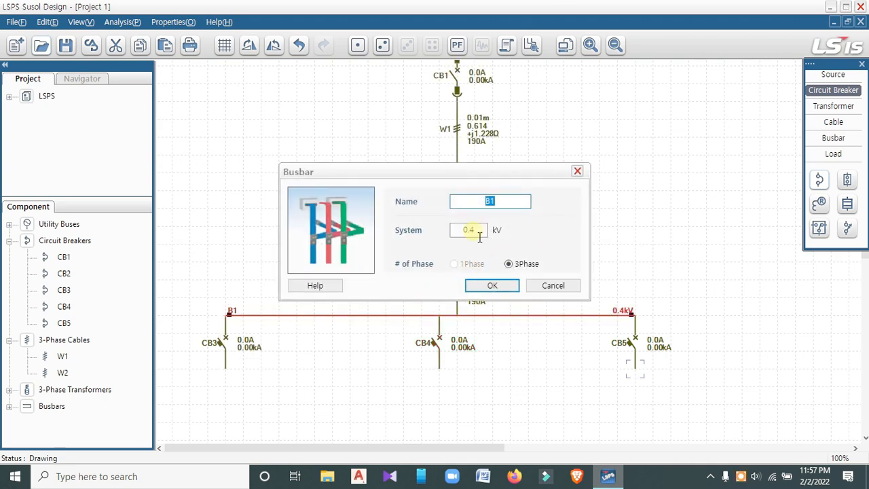
pyautogui.click(576, 171)
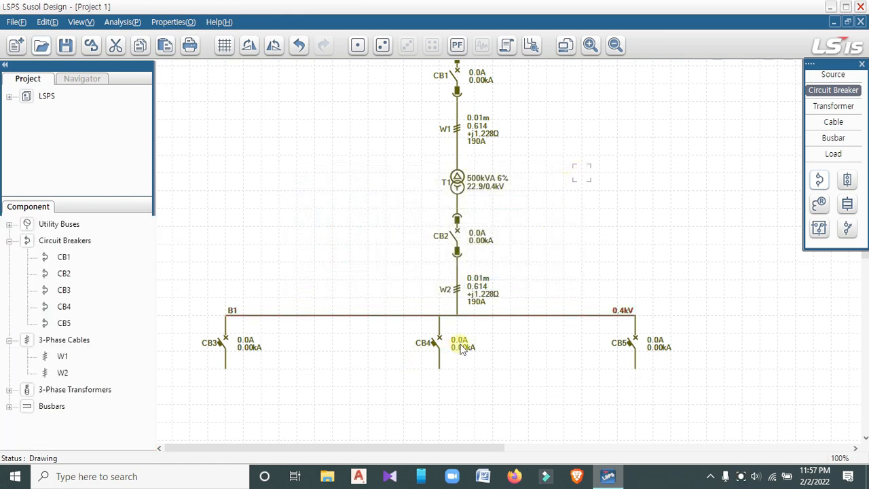
pyautogui.click(459, 291)
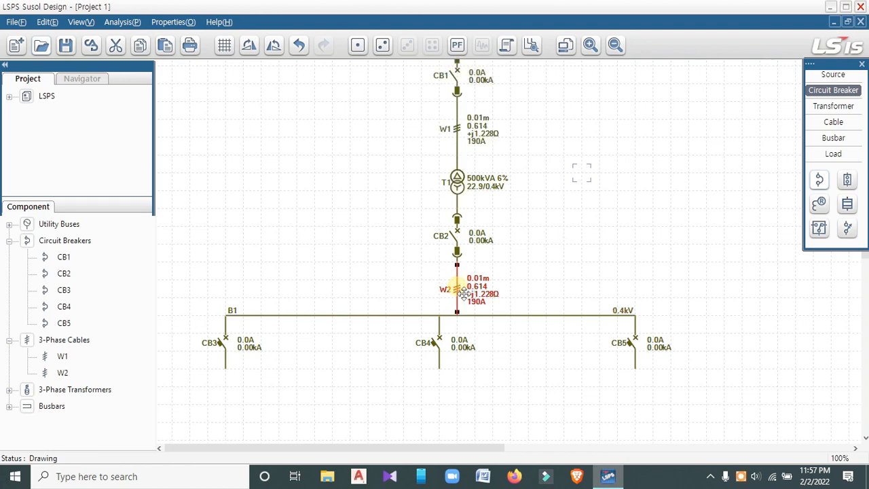
pyautogui.doubleClick(463, 293)
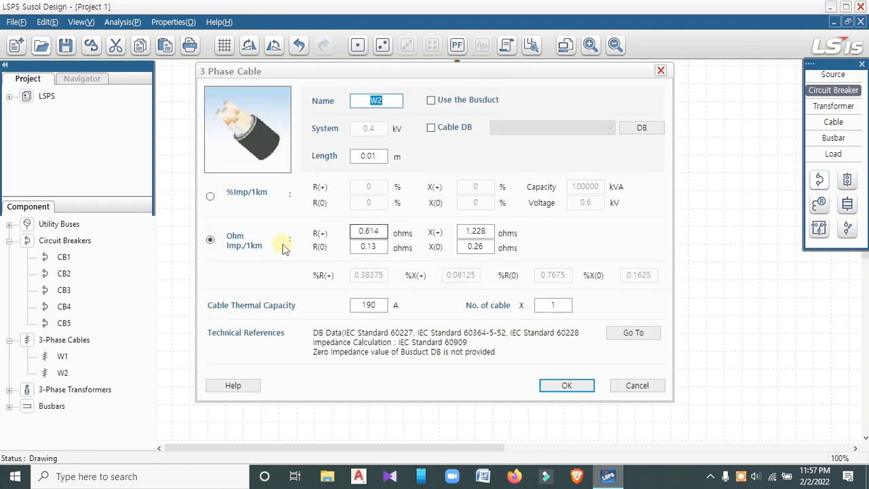
pyautogui.click(661, 72)
# Connect a load below each of circuit breakers CB5 and CB4, and a capacitor below CB3.
pyautogui.scroll(-1, 459, 368)
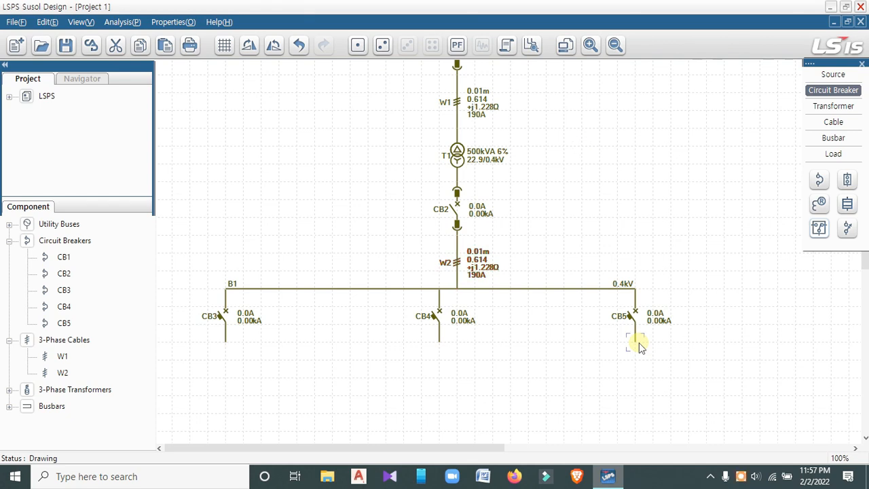
pyautogui.click(834, 154)
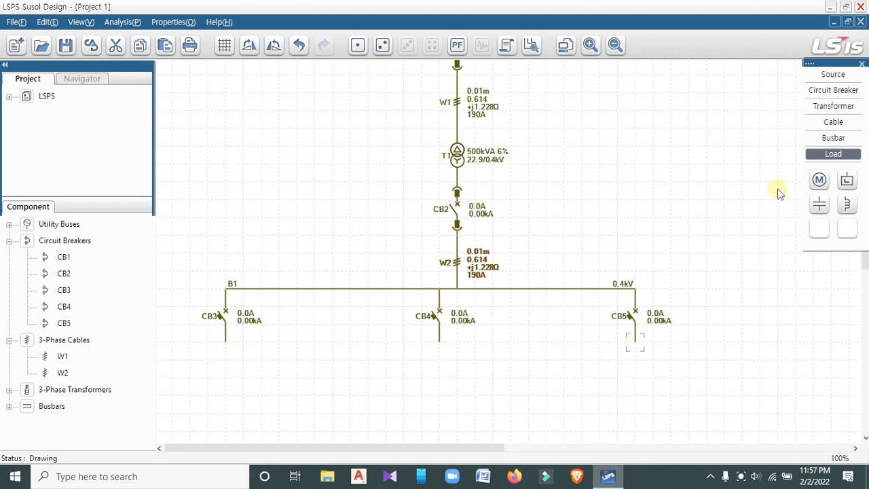
pyautogui.click(846, 180)
pyautogui.click(438, 351)
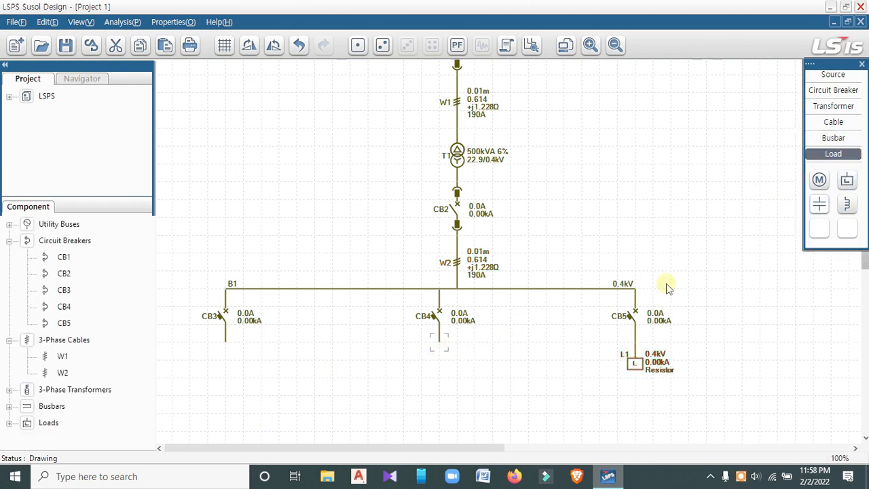
pyautogui.click(852, 180)
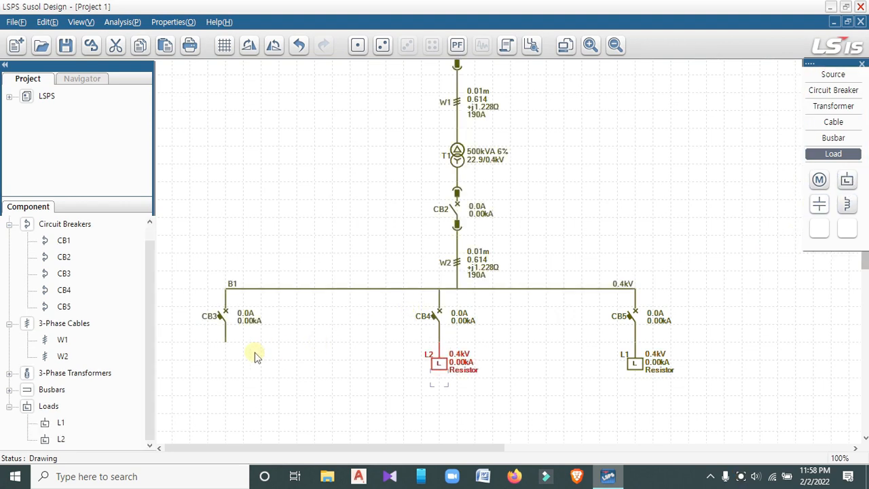
pyautogui.click(223, 348)
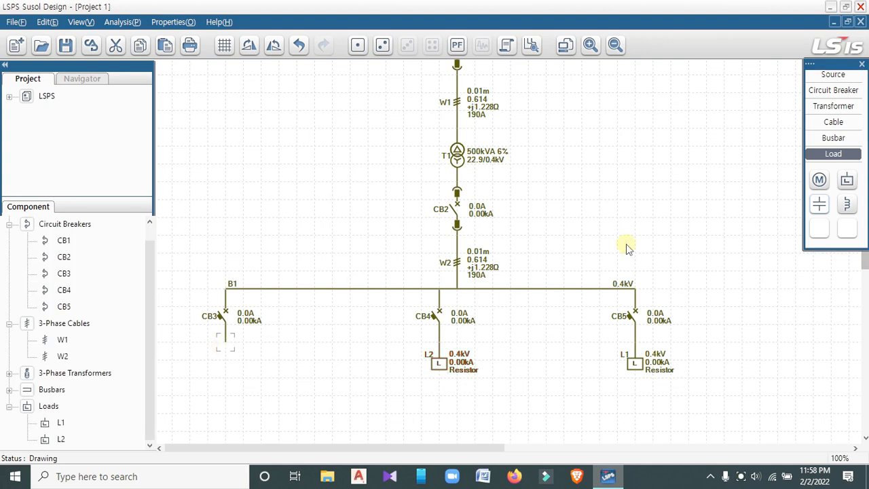
pyautogui.click(819, 203)
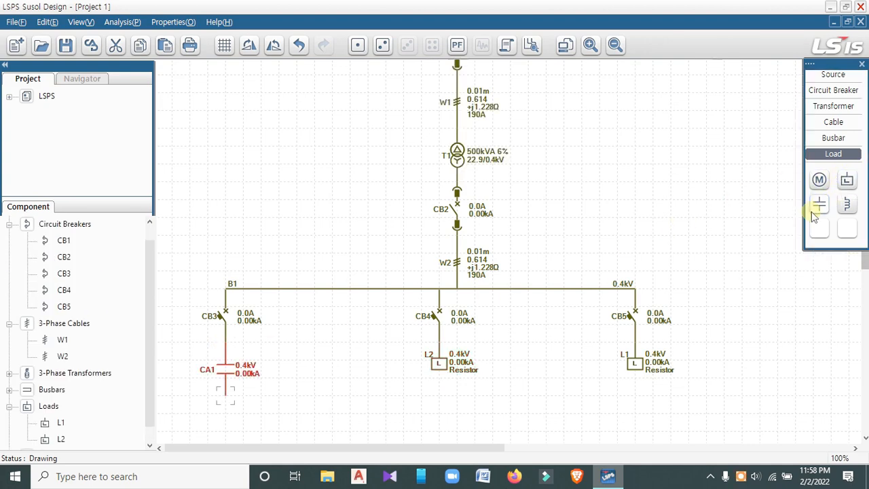
# Zoom out to 80% and look over the complete single-line diagram from source P1 down to the loads.
pyautogui.scroll(-3, 514, 237)
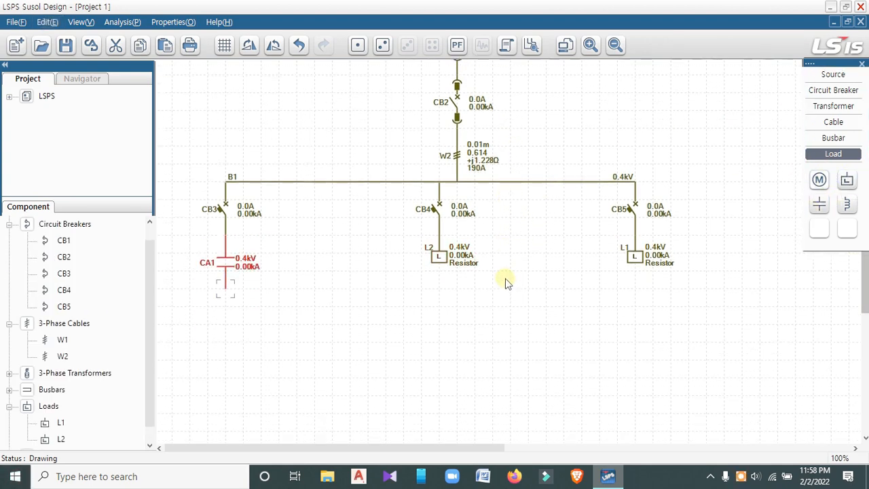
pyautogui.scroll(2, 505, 285)
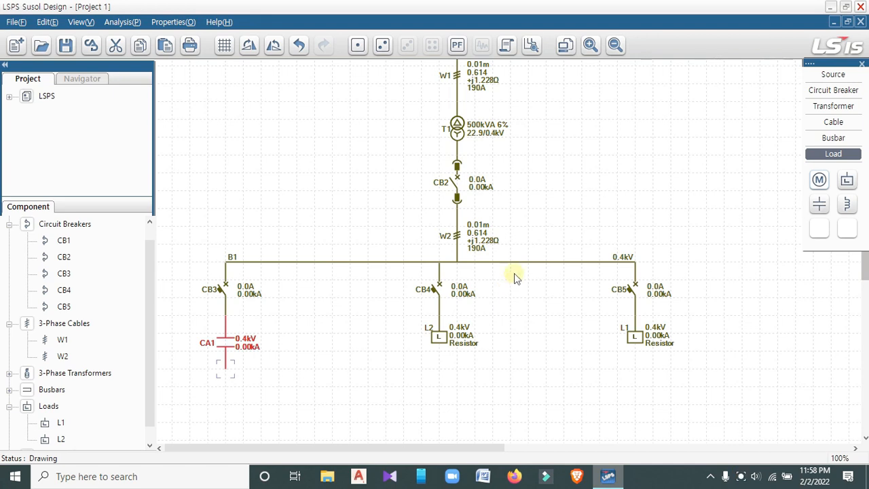
pyautogui.scroll(-2, 522, 321)
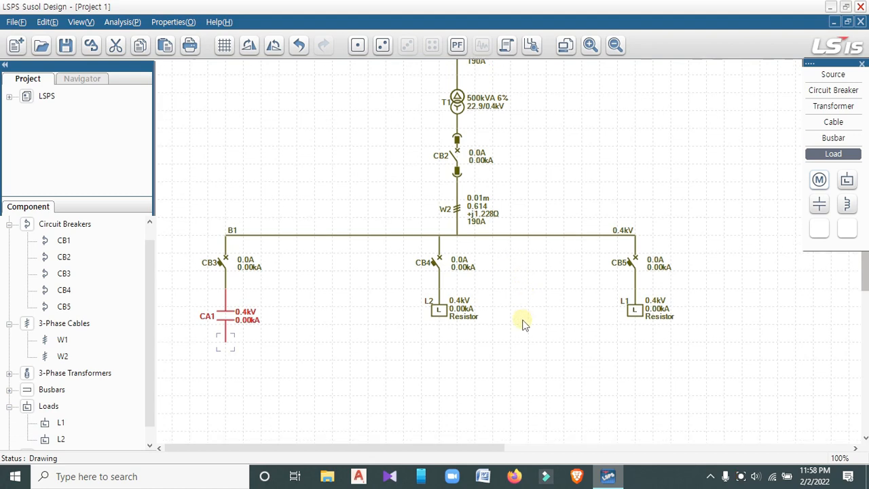
pyautogui.click(615, 46)
pyautogui.click(614, 46)
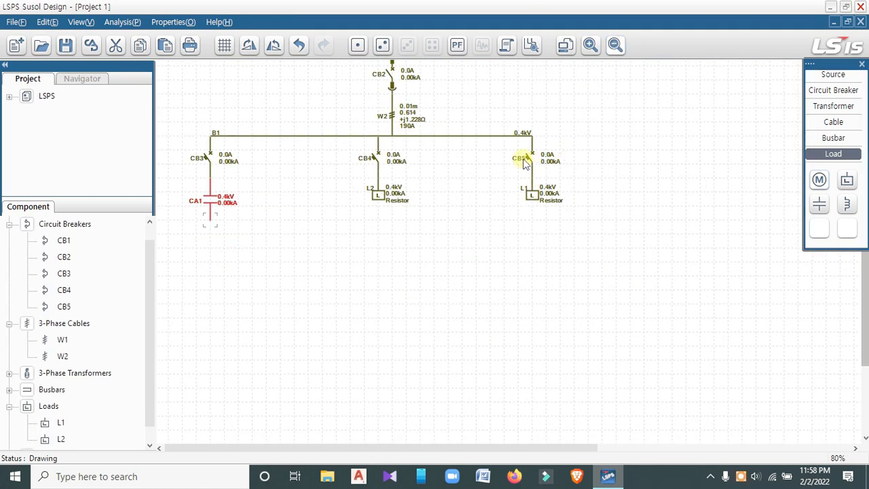
pyautogui.scroll(5, 521, 161)
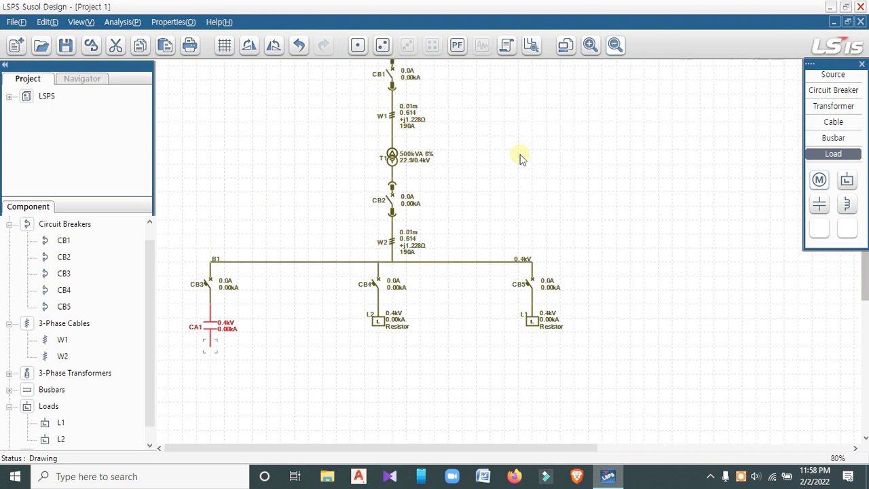
pyautogui.click(587, 394)
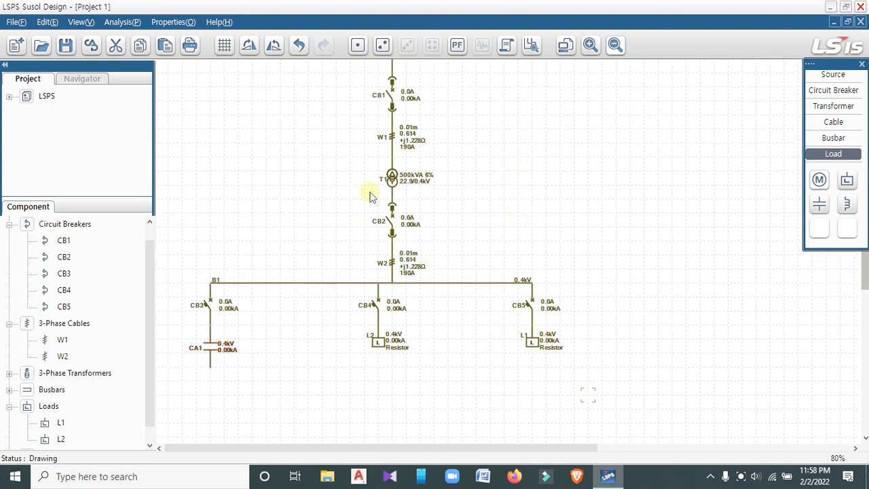
pyautogui.moveTo(370, 197); pyautogui.dragTo(181, 64)
pyautogui.scroll(2, 318, 140)
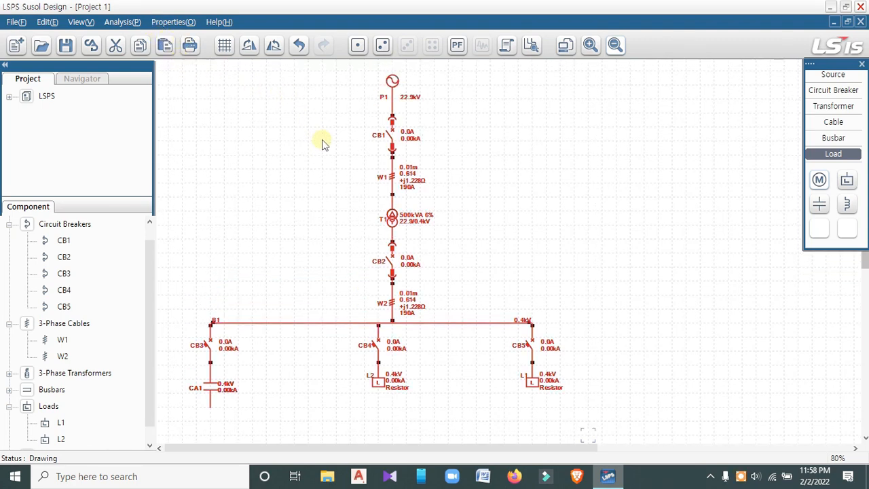
pyautogui.click(578, 423)
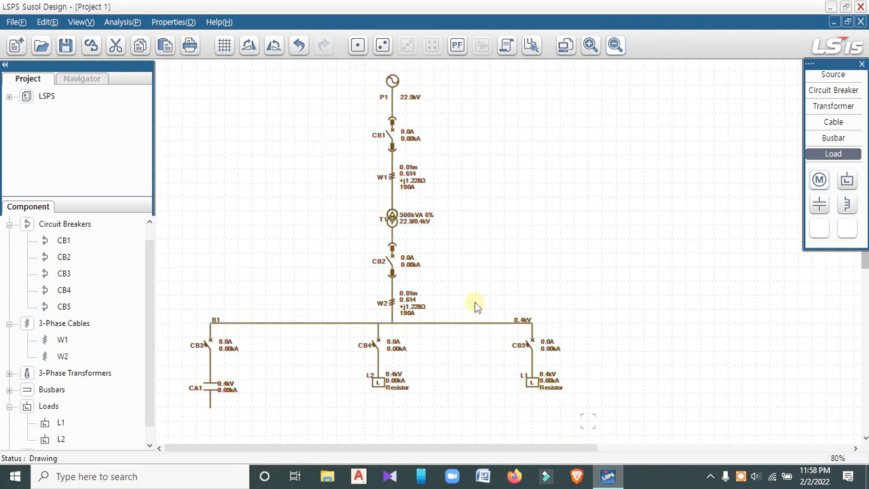
pyautogui.moveTo(475, 305); pyautogui.dragTo(173, 68)
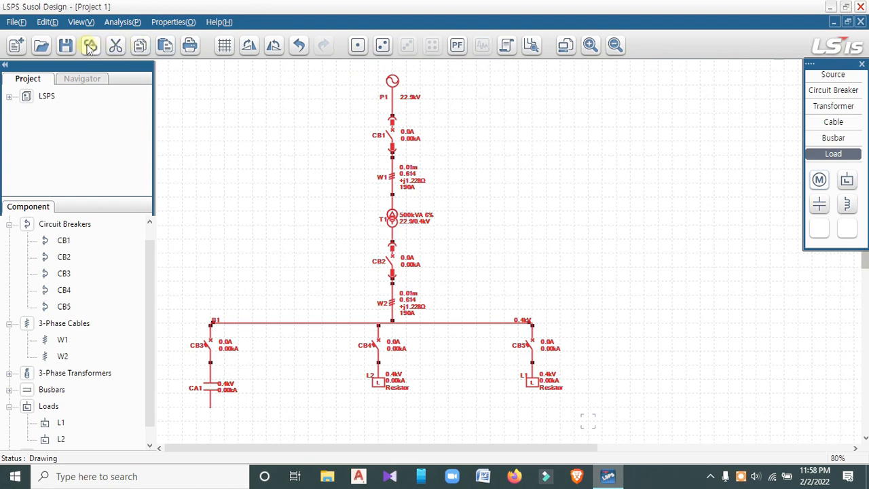
# Save the project to the Desktop as a Cad File named 100KVA SUBSTATION.
pyautogui.click(90, 46)
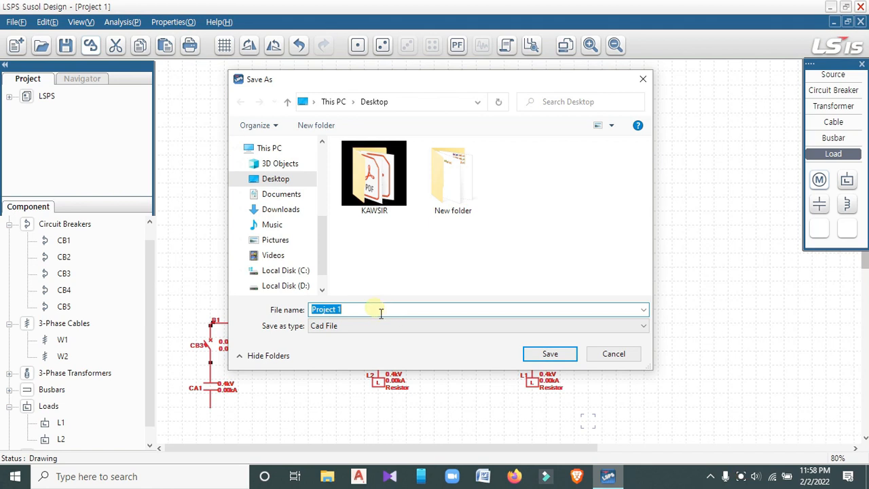
pyautogui.write('100KVA SUBSTATION')
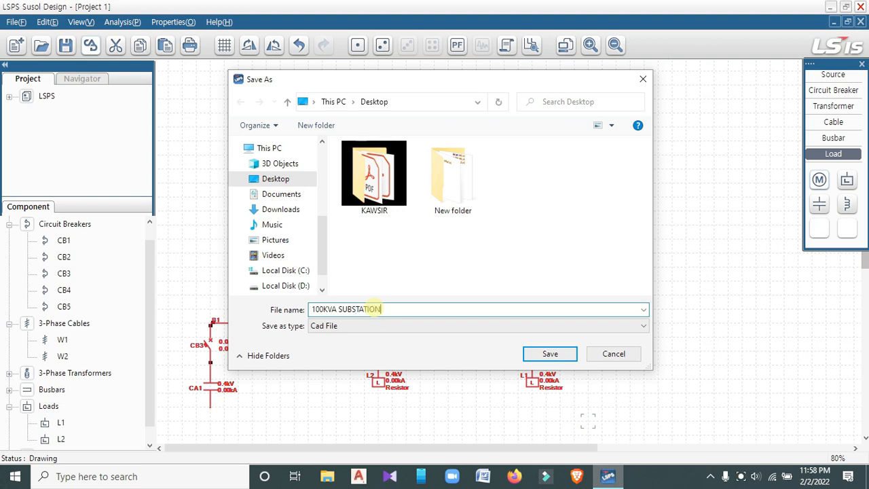
pyautogui.click(556, 355)
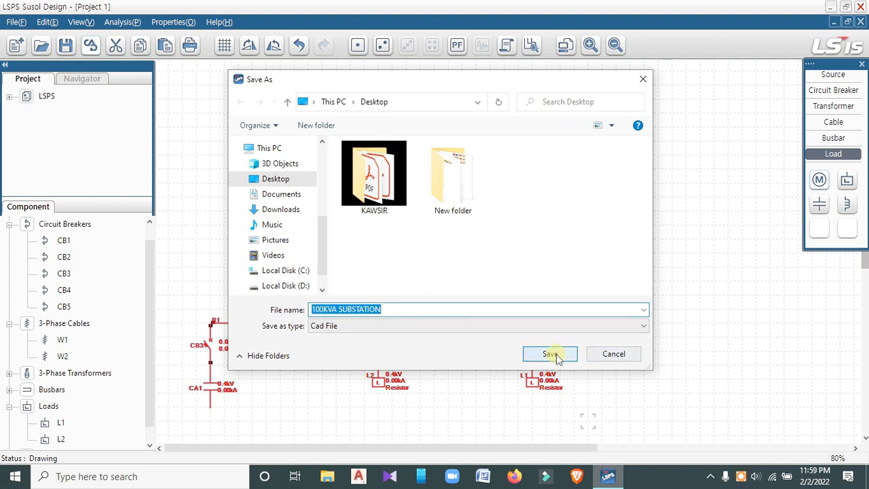
# Close the project and the design program, saving the changes as Project 1 on the Desktop.
pyautogui.click(485, 264)
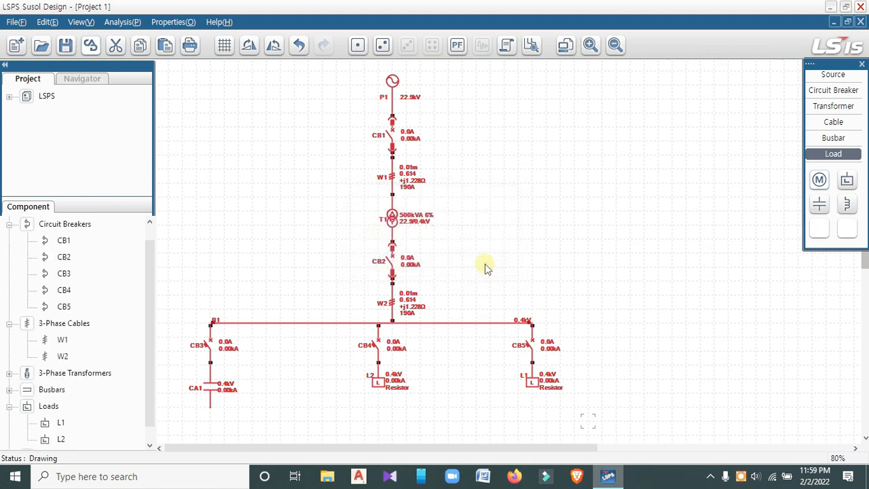
pyautogui.click(860, 7)
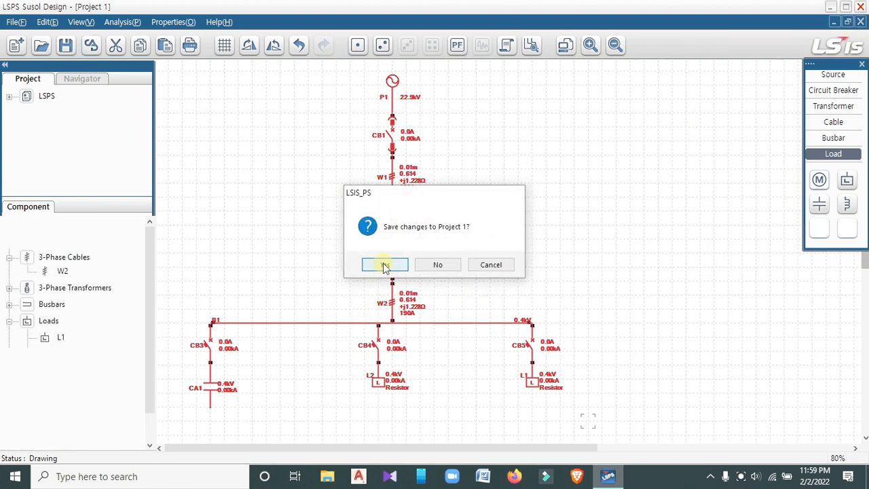
pyautogui.click(383, 264)
pyautogui.click(556, 352)
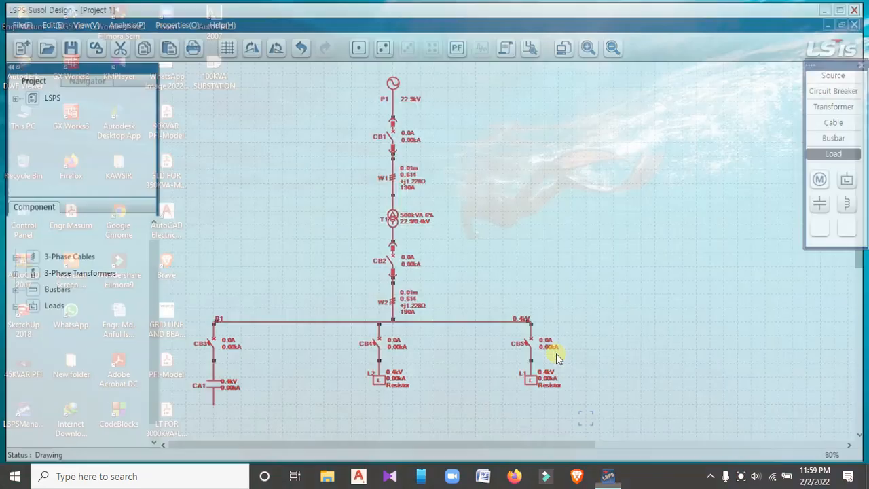
# Refresh the desktop and open the exported 100KVA SUBSTATION file with AutoCAD Application.
pyautogui.rightClick(288, 160)
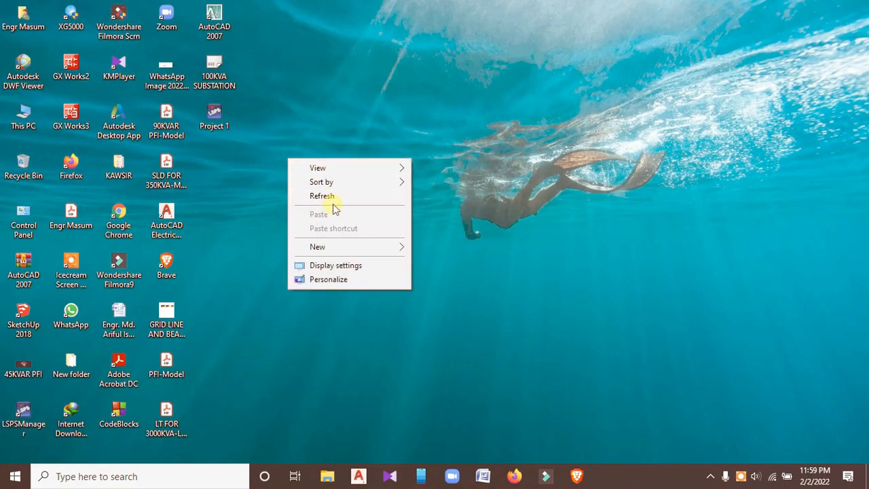
pyautogui.click(331, 197)
pyautogui.rightClick(319, 159)
pyautogui.click(343, 197)
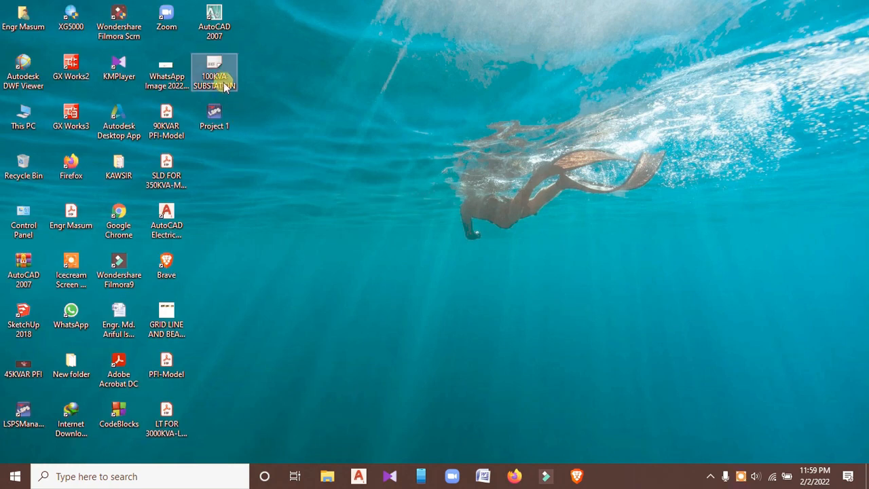
pyautogui.rightClick(221, 73)
pyautogui.moveTo(287, 142)
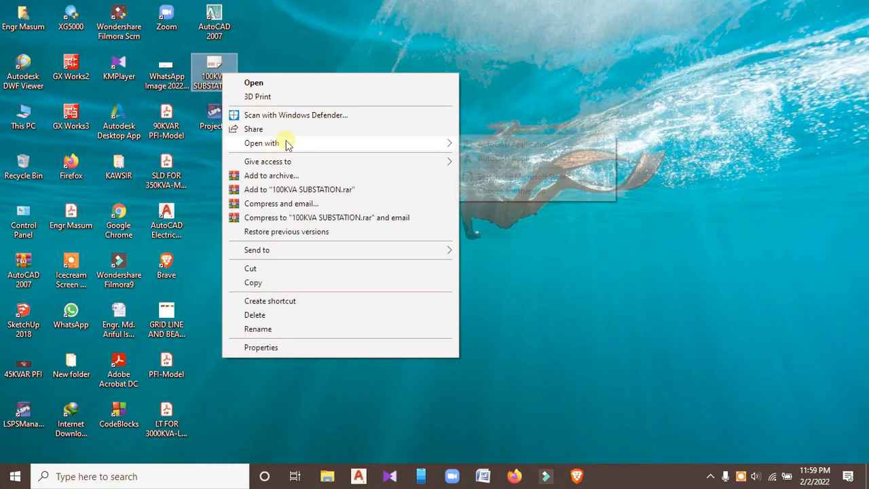
pyautogui.click(506, 145)
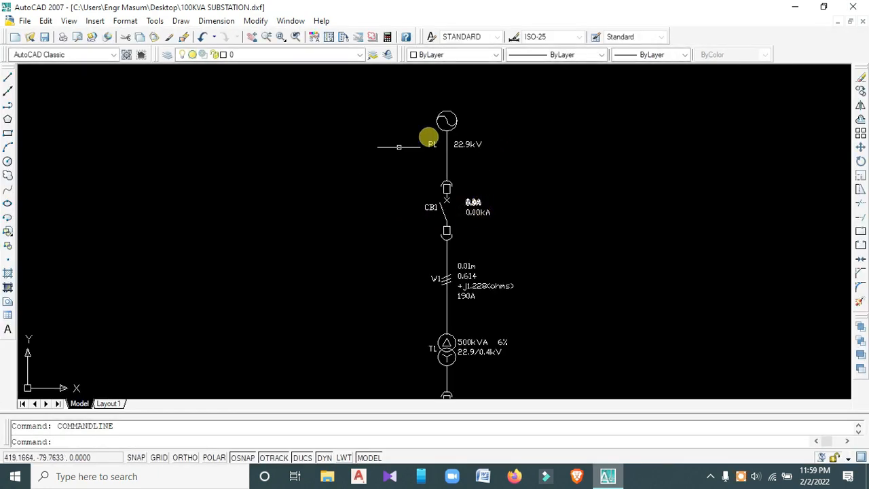
# Use the UCSICON command with the Noorigin option so the UCS icon stays off the diagram.
pyautogui.scroll(-4, 521, 192)
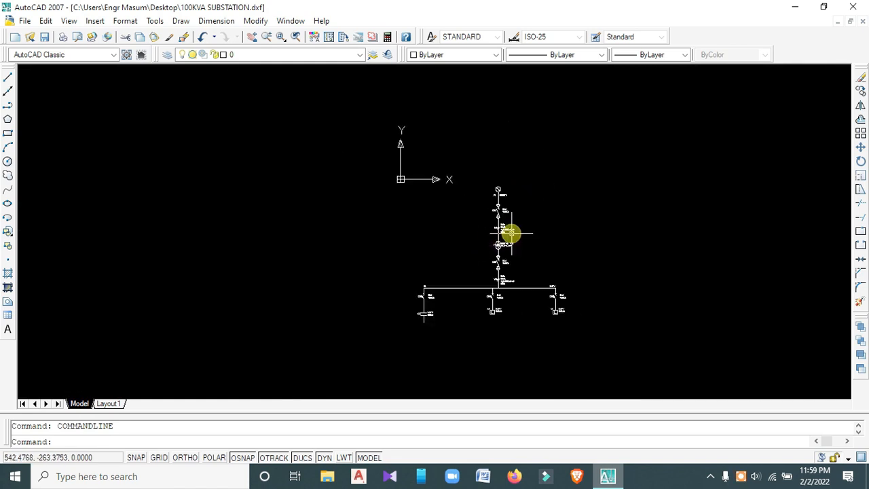
pyautogui.scroll(2, 512, 231)
pyautogui.moveTo(512, 231)
pyautogui.mouseDown(button='middle')
pyautogui.moveTo(500, 175)
pyautogui.moveTo(513, 202)
pyautogui.mouseUp(button='middle')
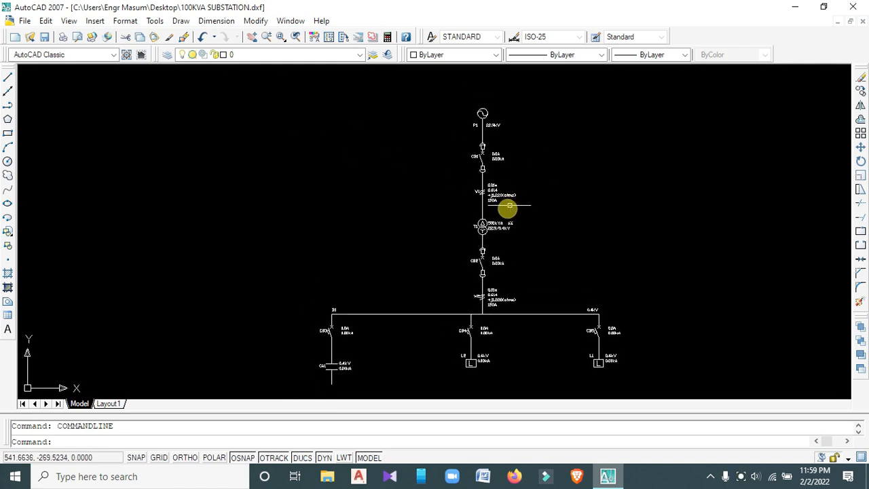
pyautogui.scroll(-2, 299, 279)
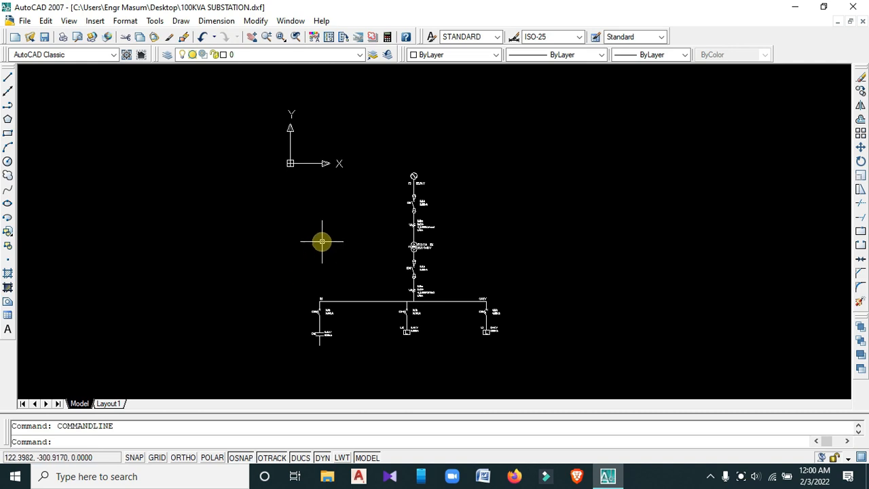
pyautogui.write('UCSICON')
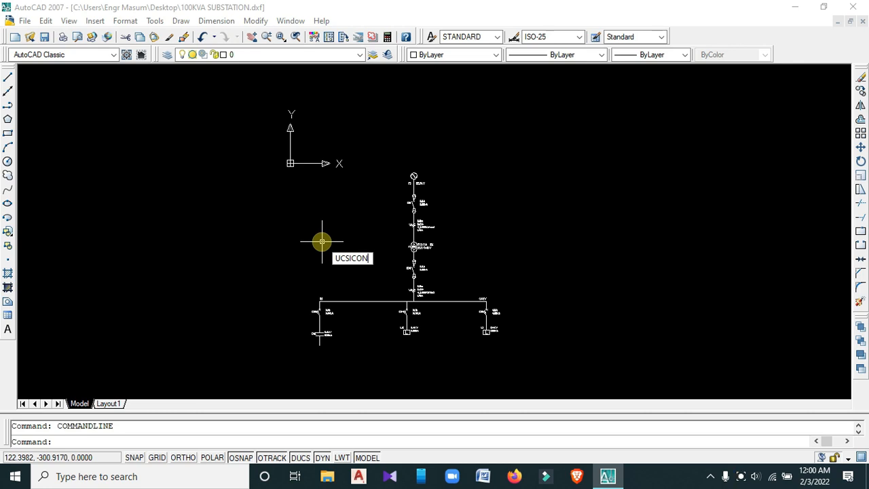
pyautogui.press('Return')
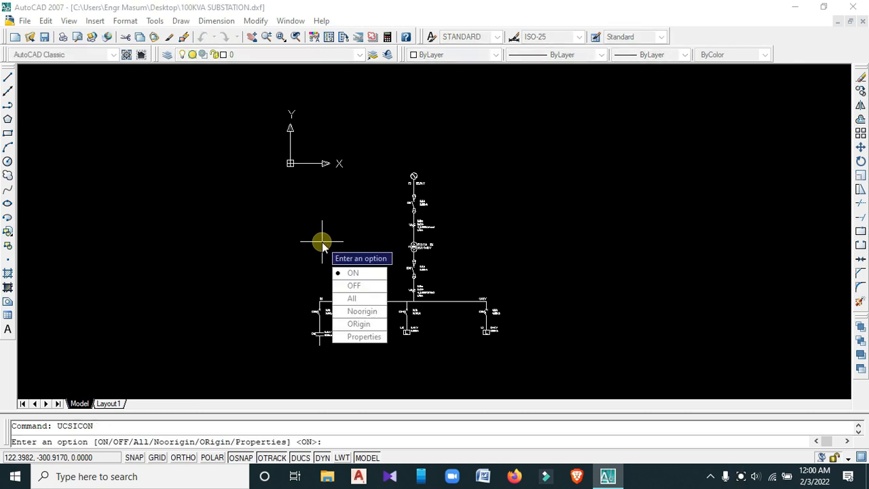
pyautogui.click(349, 313)
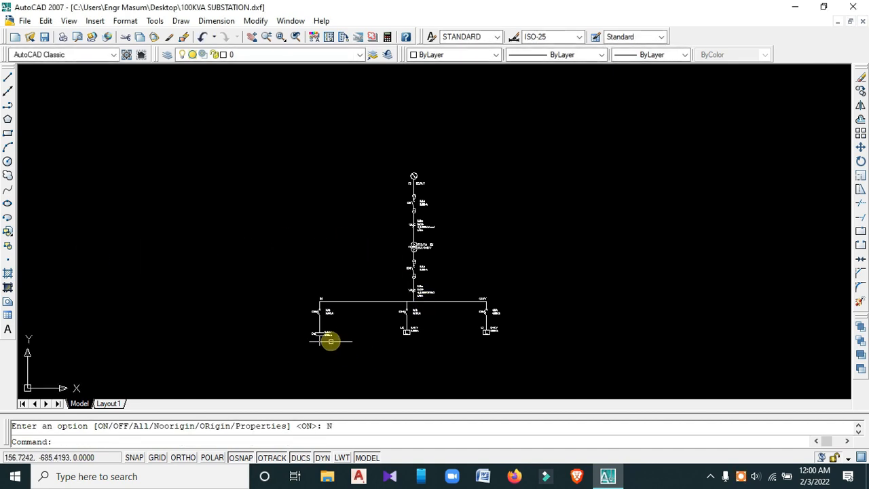
# Move the incoming feeder from source P1 to cable W2 along busbar B1 so its lower end meets the CB4 branch.
pyautogui.scroll(3, 330, 342)
pyautogui.scroll(-2, 367, 303)
pyautogui.moveTo(473, 260)
pyautogui.mouseDown(button='middle')
pyautogui.moveTo(456, 283)
pyautogui.moveTo(397, 287)
pyautogui.moveTo(397, 252)
pyautogui.mouseUp(button='middle')
pyautogui.scroll(2, 423, 271)
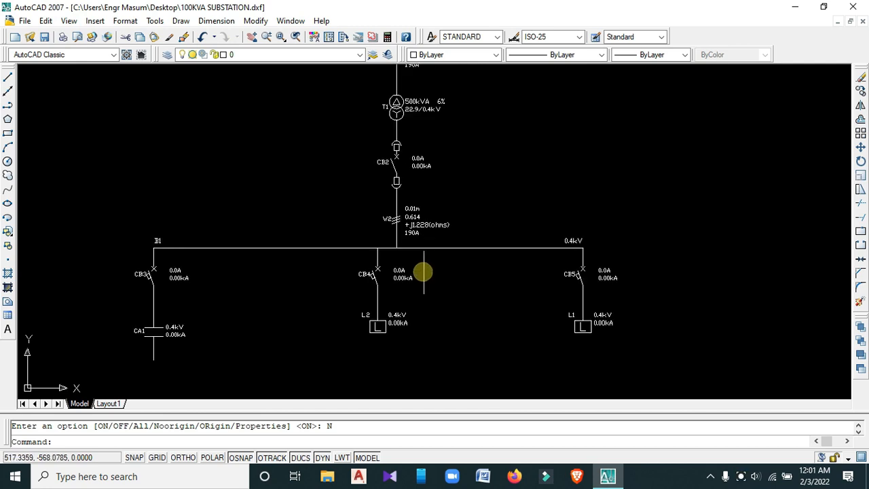
pyautogui.scroll(-5, 425, 249)
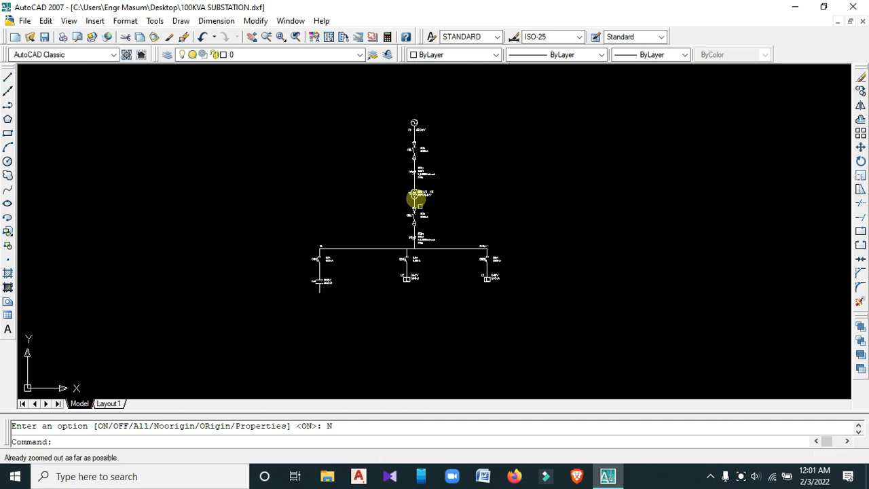
pyautogui.click(381, 104)
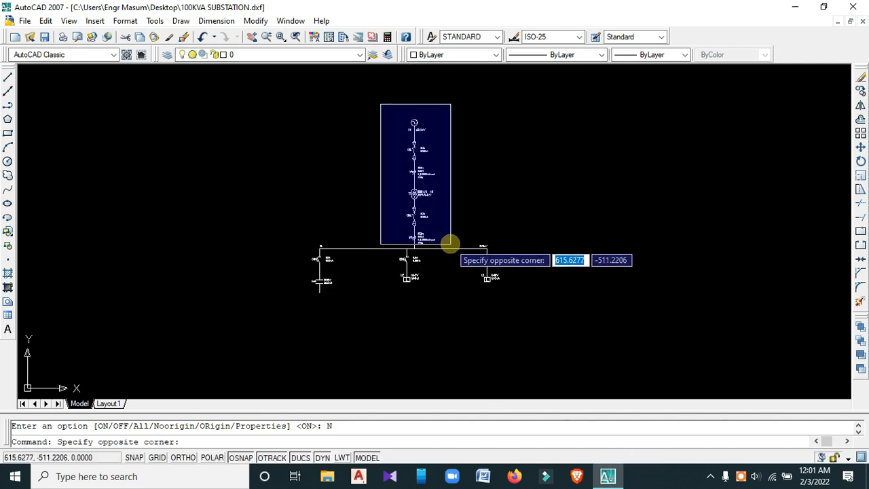
pyautogui.click(450, 242)
pyautogui.scroll(5, 418, 243)
pyautogui.click(380, 245)
pyautogui.click(316, 198)
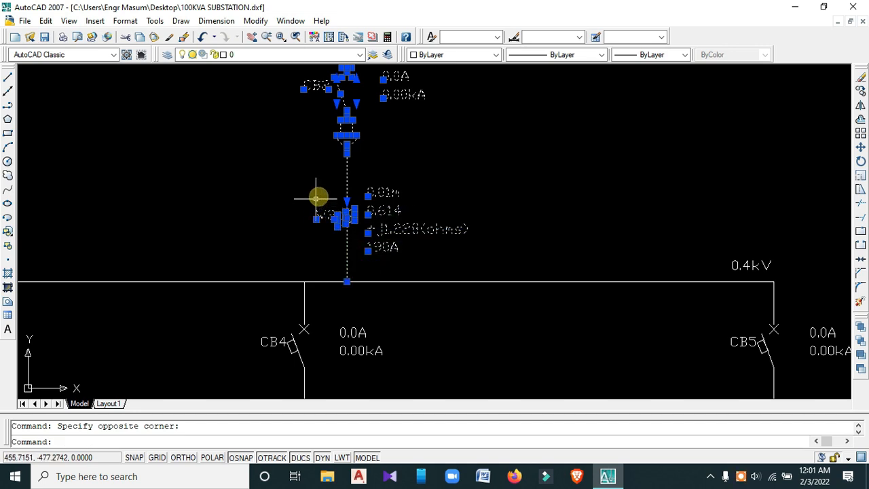
pyautogui.rightClick(488, 162)
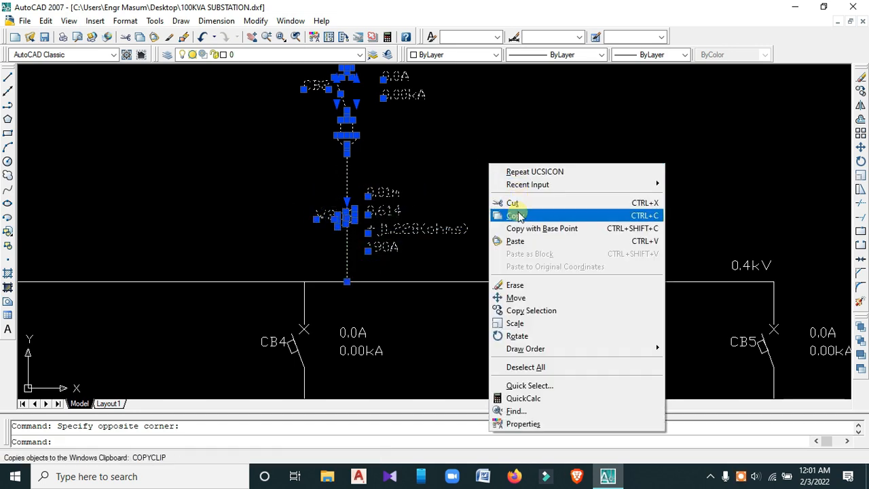
pyautogui.click(515, 297)
pyautogui.click(347, 282)
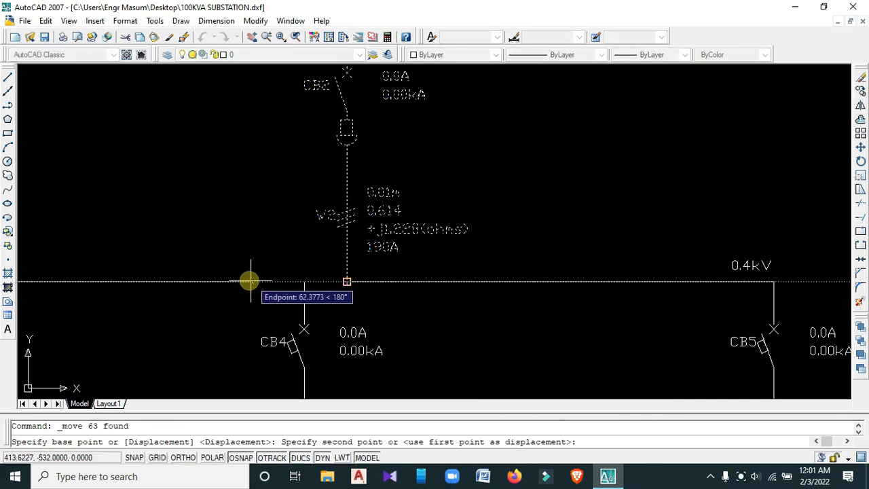
pyautogui.scroll(-1, 255, 281)
pyautogui.scroll(-1, 255, 282)
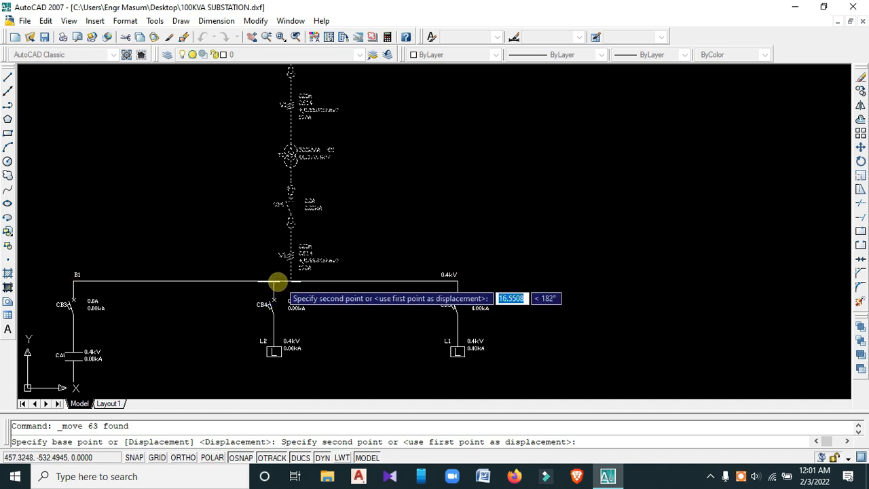
pyautogui.click(273, 281)
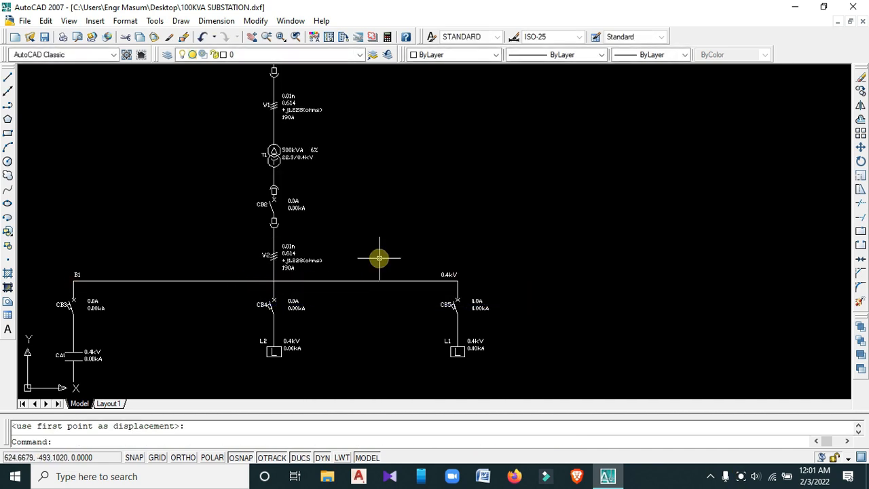
pyautogui.press('Escape')
# Move the branch with breaker CB3 and capacitor CA1 about 55 units along the busbar toward CB4.
pyautogui.scroll(-1, 308, 269)
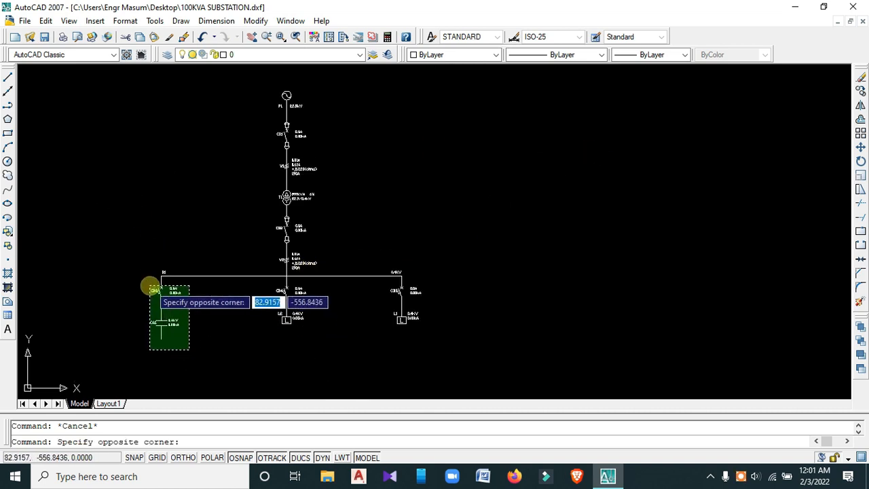
pyautogui.click(149, 284)
pyautogui.write('m')
pyautogui.press('Return')
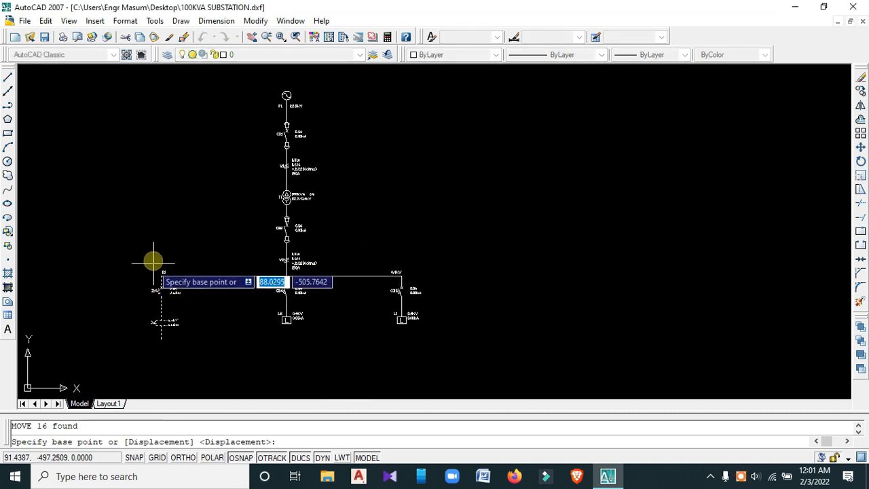
pyautogui.click(154, 246)
pyautogui.click(171, 242)
# Stretch the B1 end of the busbar line inward to meet the top of the CB3 branch.
pyautogui.scroll(5, 157, 291)
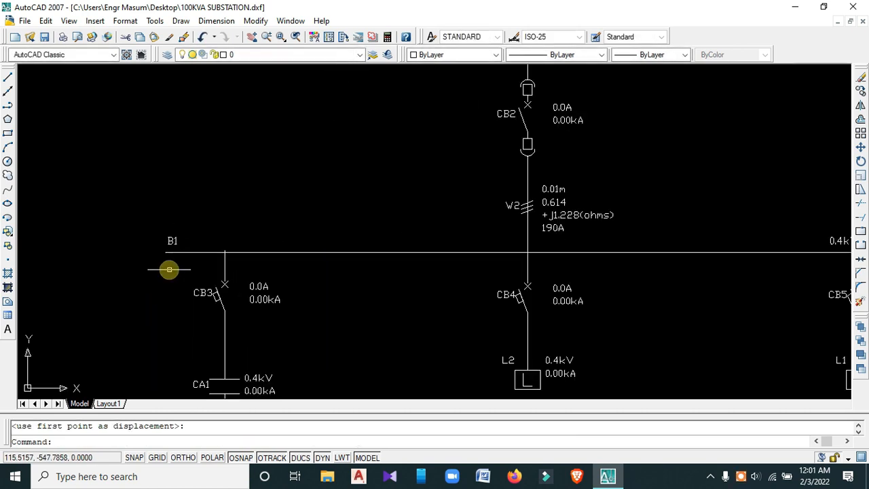
pyautogui.click(174, 248)
pyautogui.click(166, 252)
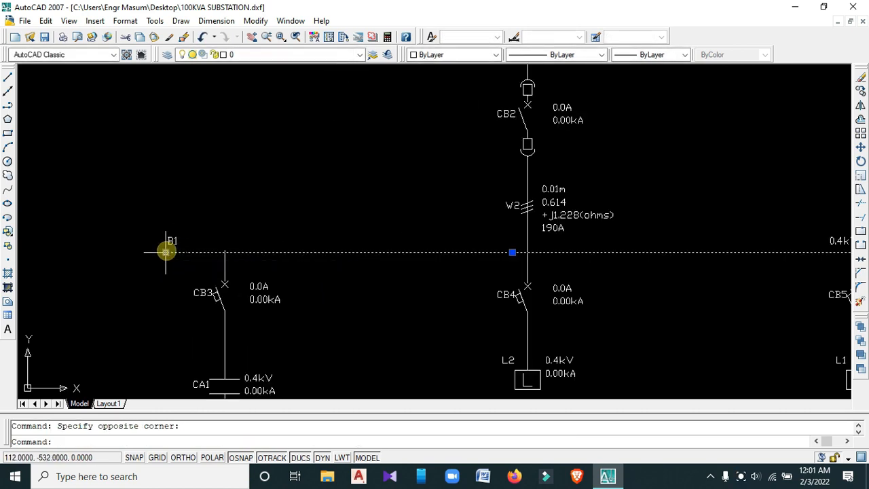
pyautogui.click(166, 251)
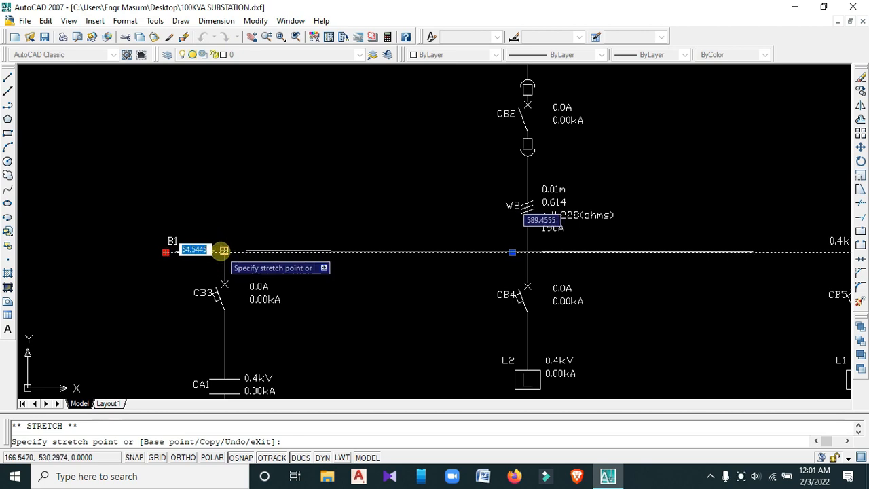
pyautogui.scroll(6, 224, 251)
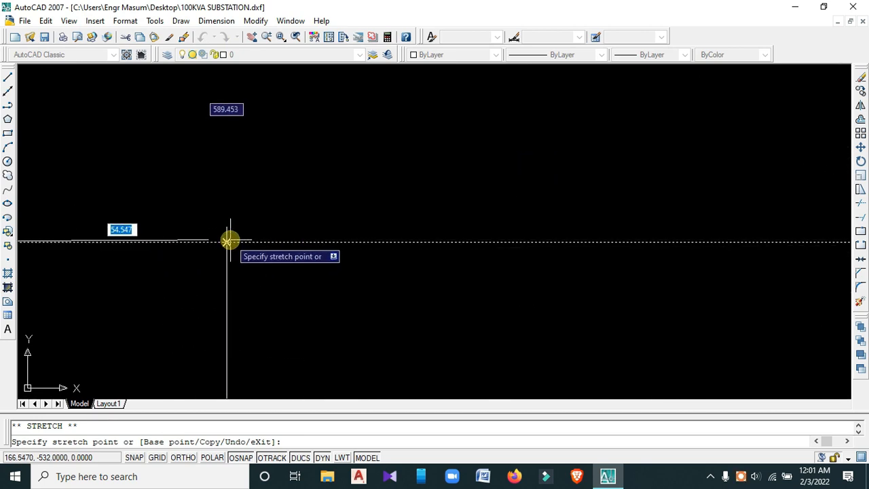
pyautogui.click(227, 241)
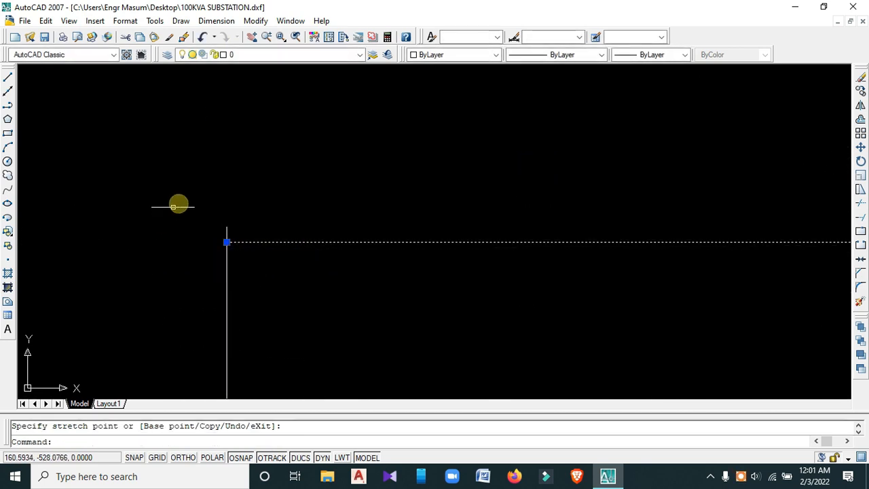
pyautogui.press('Escape')
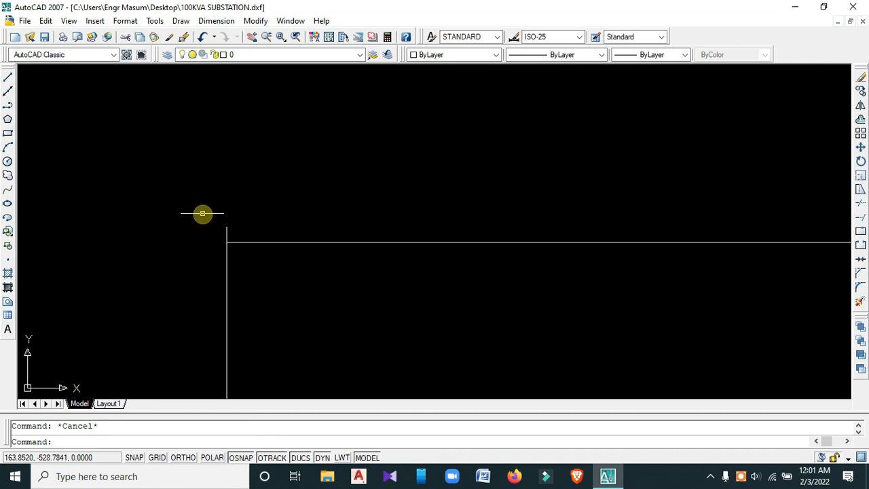
# Move the B1 label about 58 units to sit just above the shortened end of the busbar.
pyautogui.scroll(-5, 202, 213)
pyautogui.click(127, 218)
pyautogui.click(76, 178)
pyautogui.write('M')
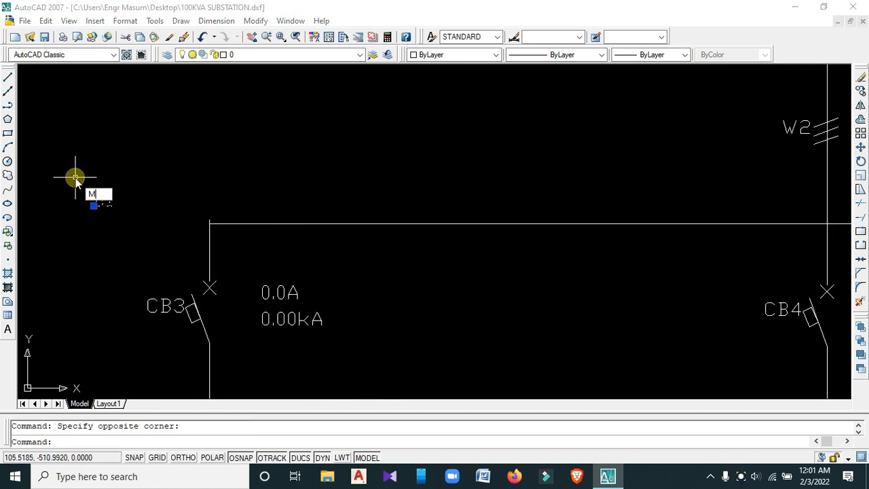
pyautogui.press('Return')
pyautogui.click(105, 177)
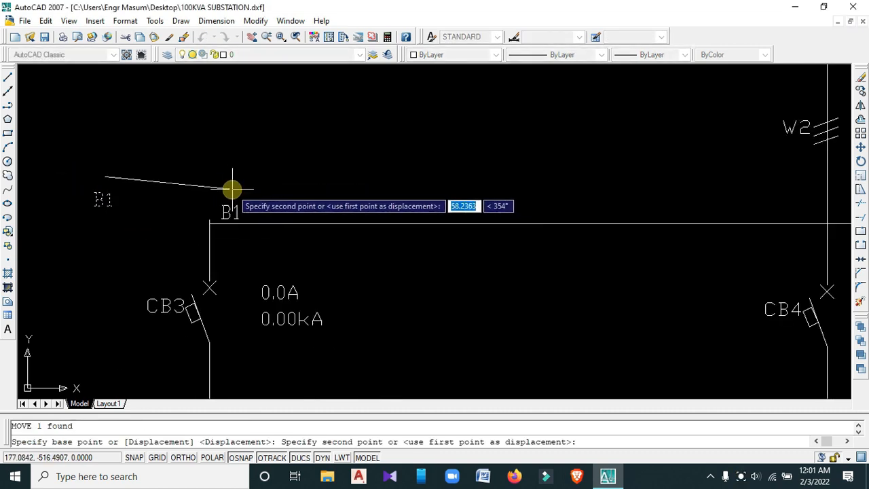
pyautogui.click(232, 190)
# Change the voltage label beside source P1 to 11kV.
pyautogui.scroll(-4, 244, 197)
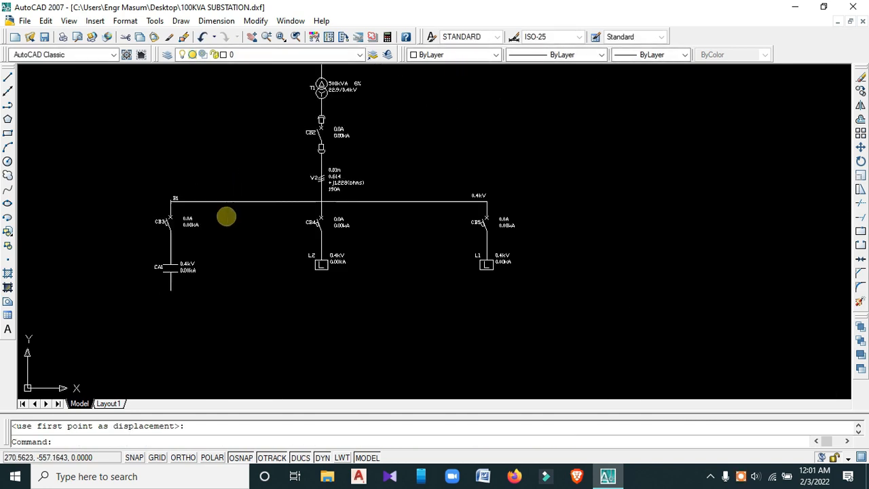
pyautogui.scroll(-2, 310, 179)
pyautogui.scroll(8, 274, 227)
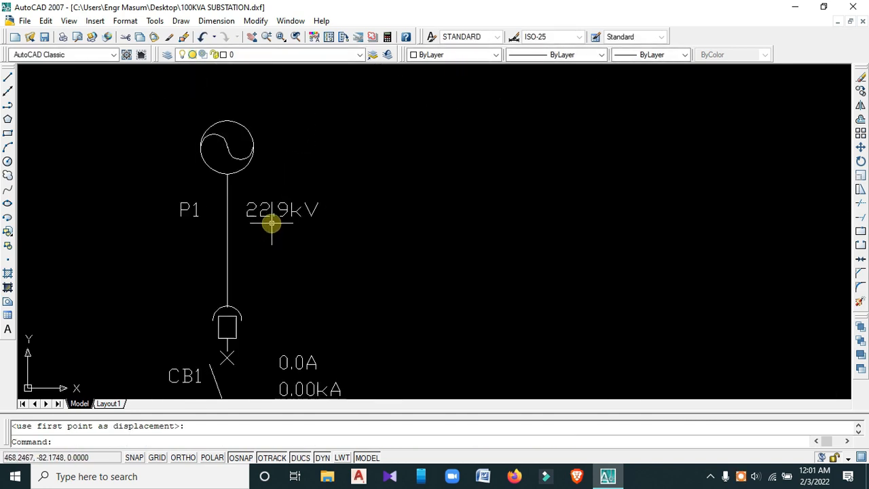
pyautogui.click(271, 214)
pyautogui.doubleClick(286, 213)
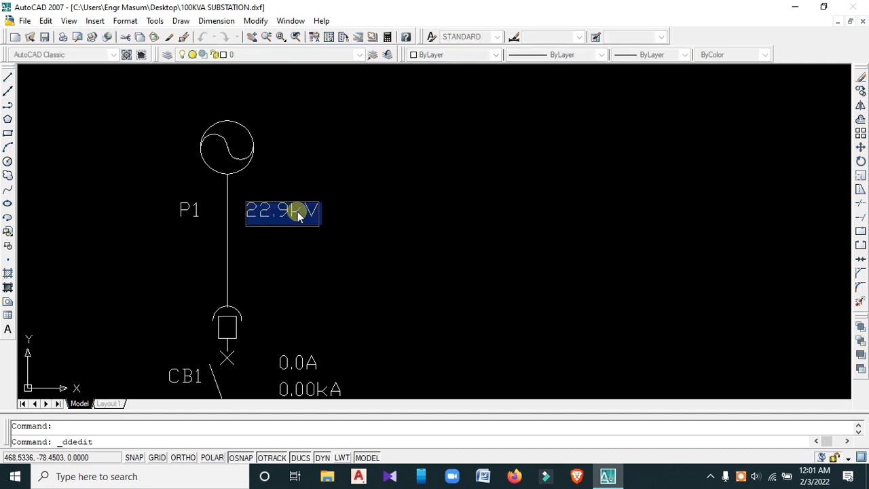
pyautogui.click(285, 211)
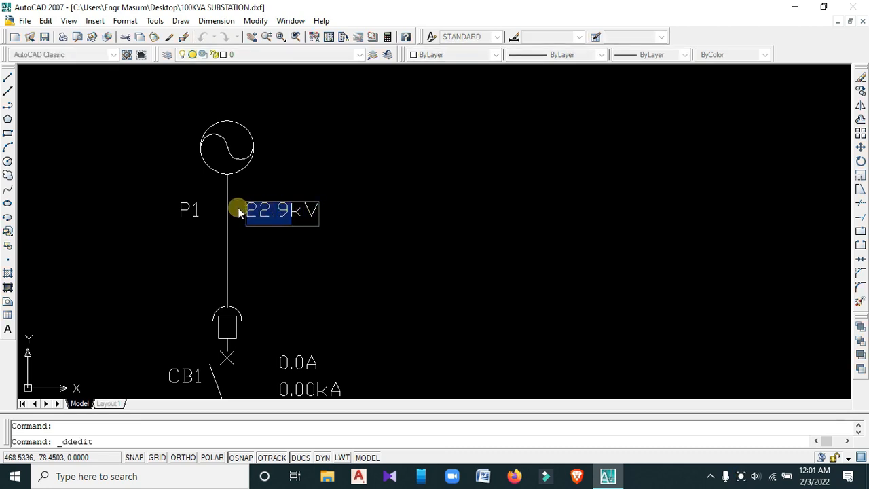
pyautogui.write('11')
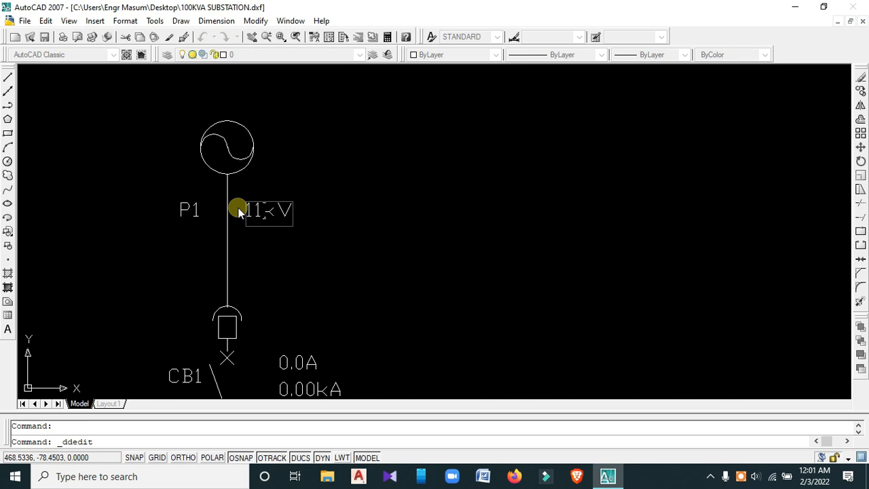
pyautogui.press('Return')
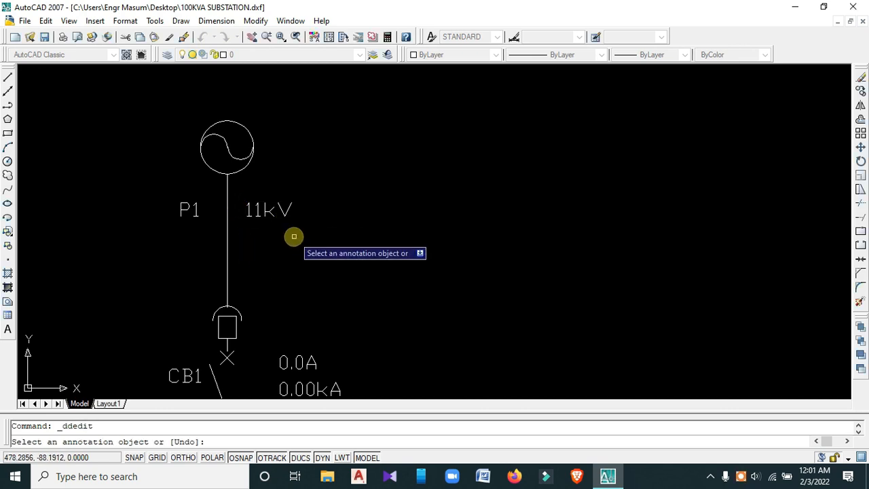
pyautogui.press('Escape')
# In the SLD FOR 350KVA drawing, select lightning arrester LA with its connecting lines, ground symbol and the 12KV DOF label.
pyautogui.scroll(-2, 282, 253)
pyautogui.scroll(-2, 282, 253)
pyautogui.moveTo(271, 300); pyautogui.dragTo(278, 258, button='middle')
pyautogui.scroll(5, 237, 269)
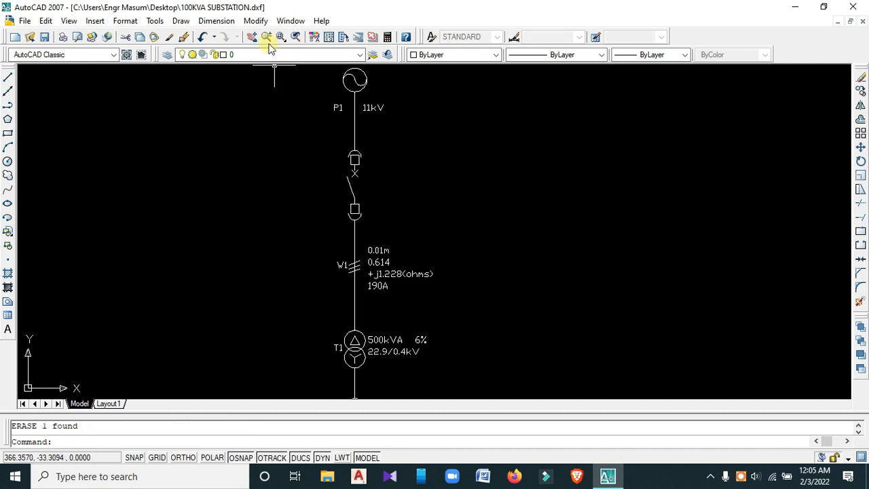
pyautogui.click(294, 21)
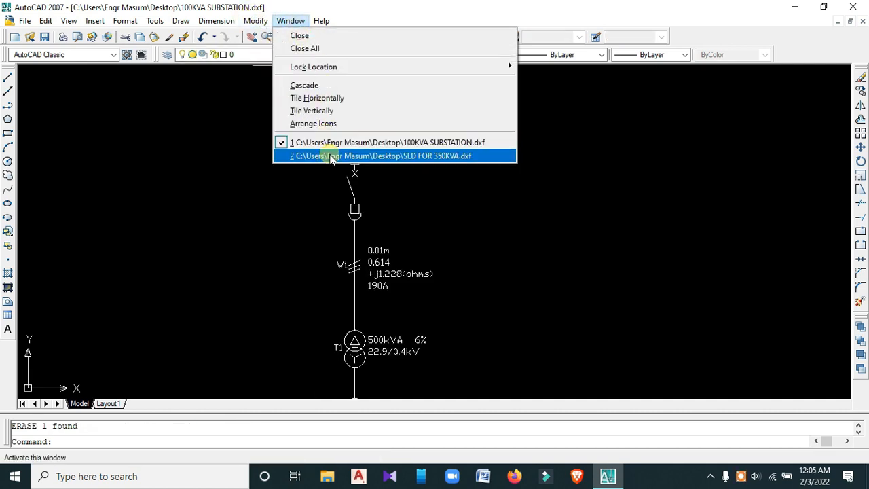
pyautogui.click(353, 156)
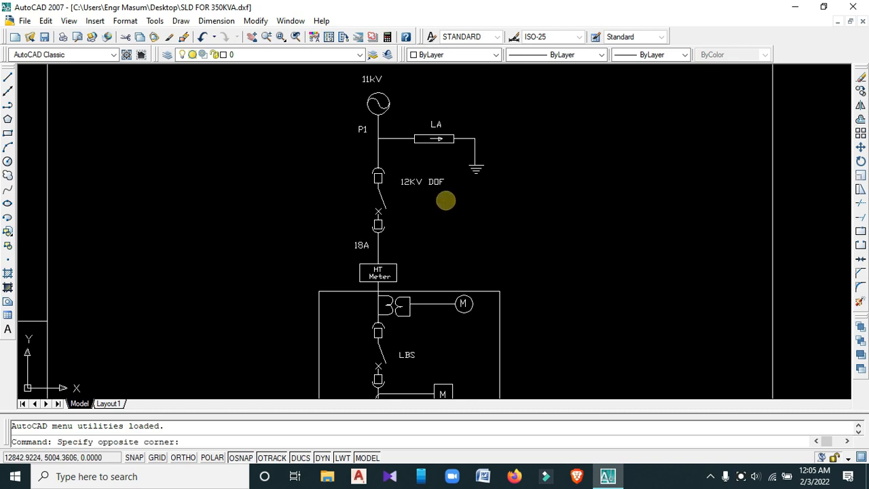
pyautogui.click(445, 200)
pyautogui.click(400, 127)
pyautogui.click(494, 186)
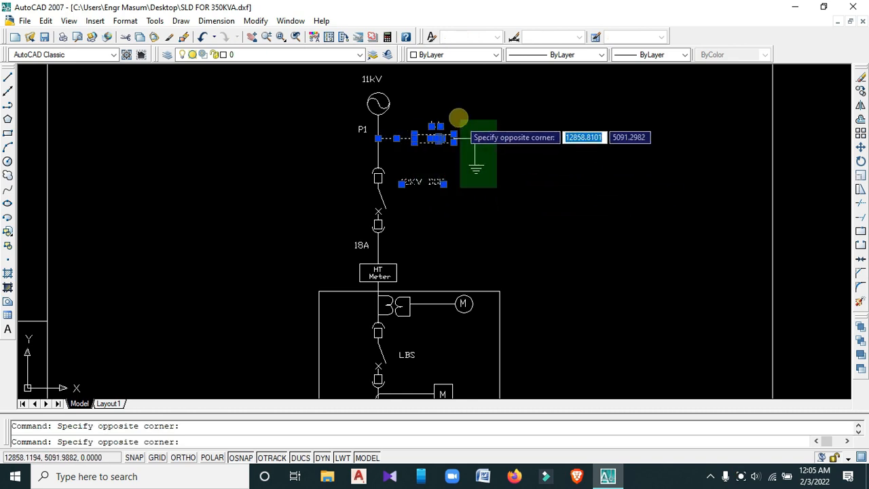
pyautogui.click(458, 119)
# Add the delta capacitor bank to the selection and copy it all with the busbar's (6*40)A end as base point.
pyautogui.scroll(-2, 440, 141)
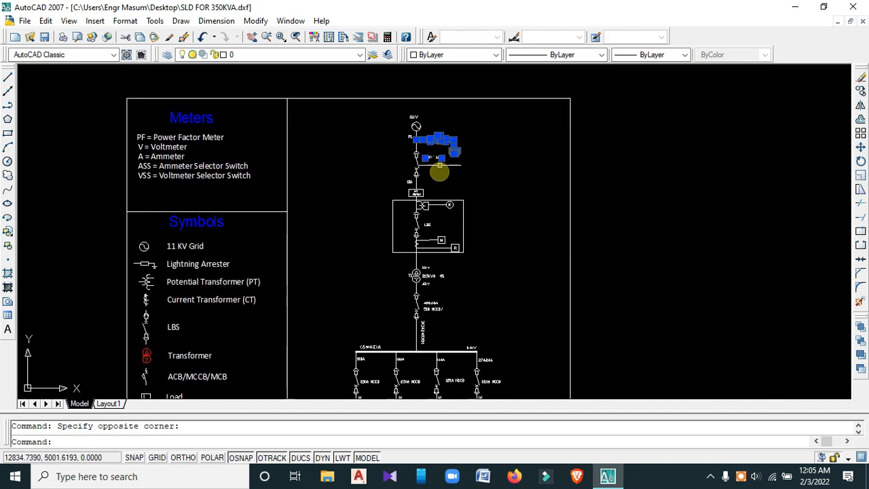
pyautogui.moveTo(439, 224); pyautogui.dragTo(415, 106, button='middle')
pyautogui.scroll(-2, 415, 183)
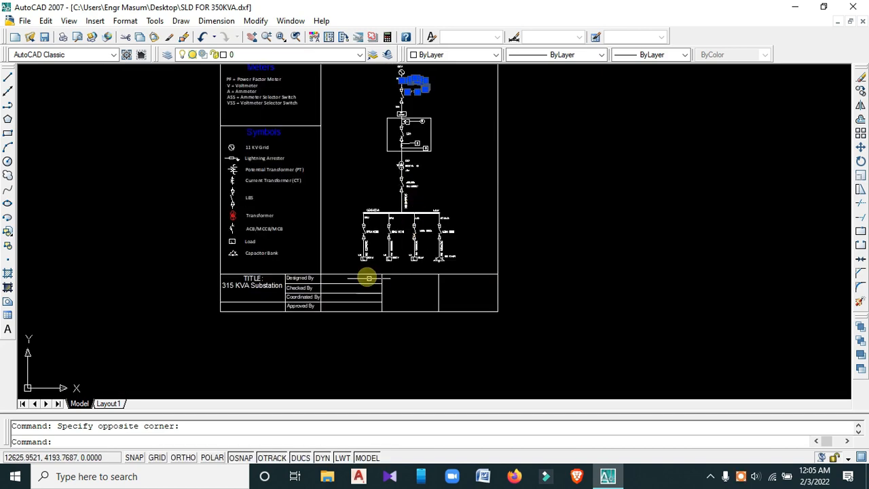
pyautogui.scroll(8, 367, 277)
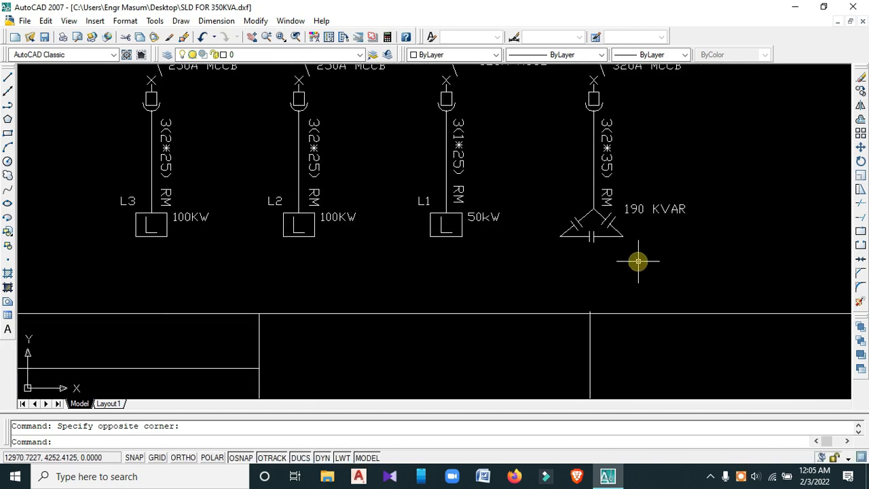
pyautogui.click(644, 261)
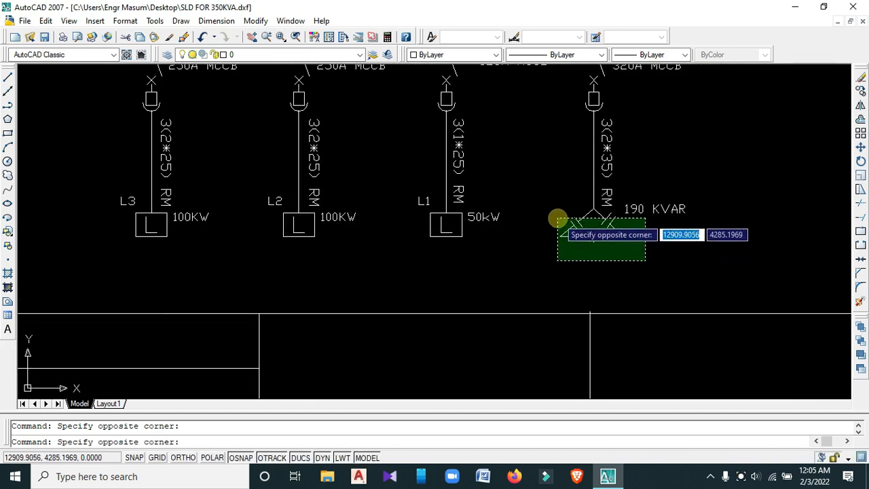
pyautogui.click(557, 219)
pyautogui.scroll(-6, 553, 223)
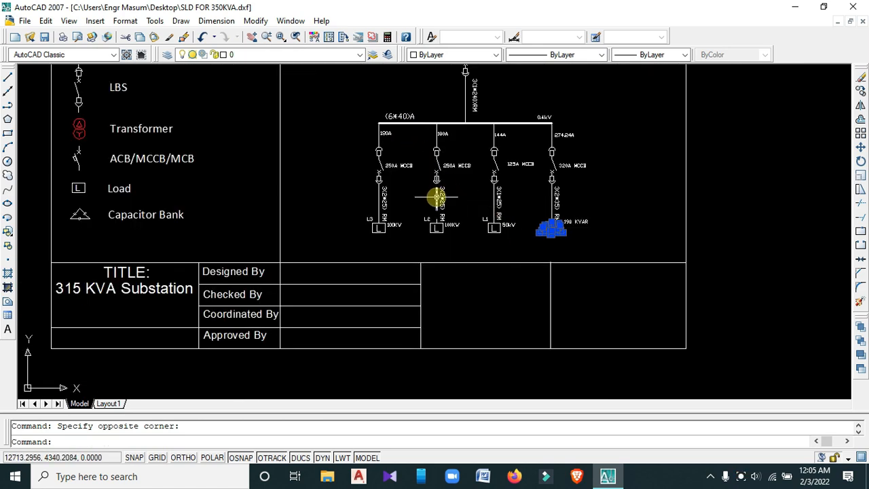
pyautogui.rightClick(619, 146)
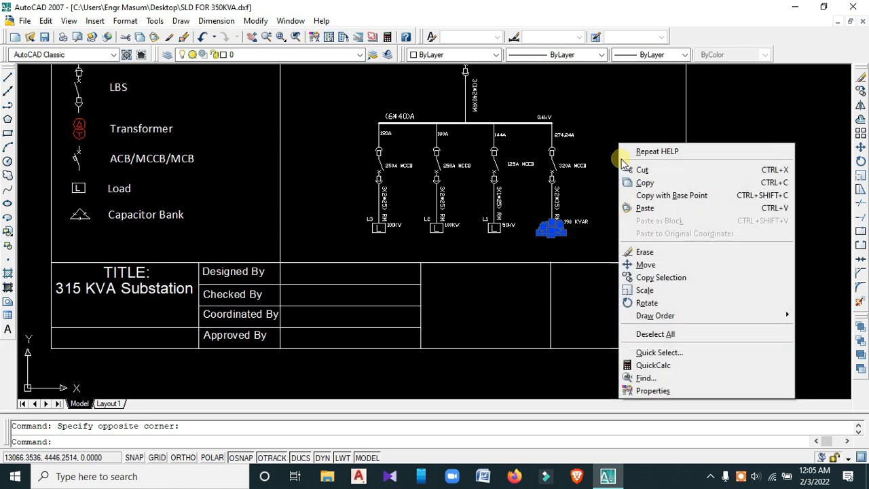
pyautogui.click(644, 197)
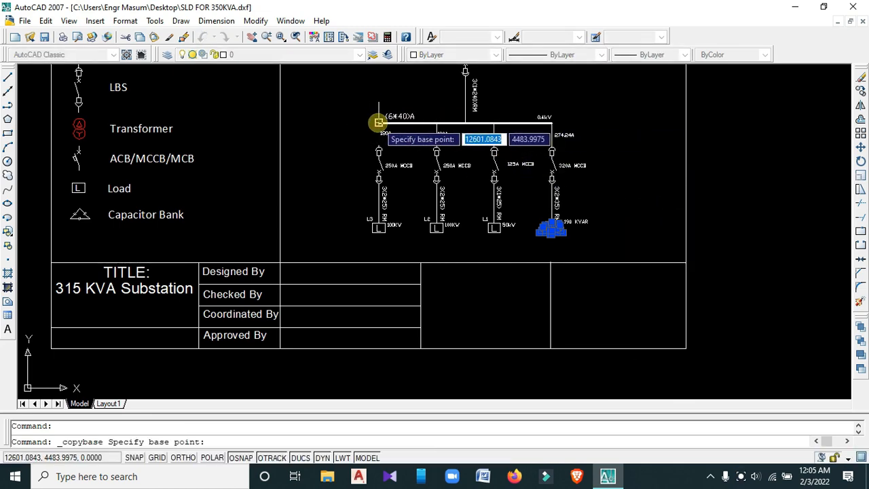
pyautogui.click(378, 122)
# Paste the copied arrester and capacitor bank symbols into the empty area beside the diagram in the 100KVA SUBSTATION drawing.
pyautogui.click(288, 21)
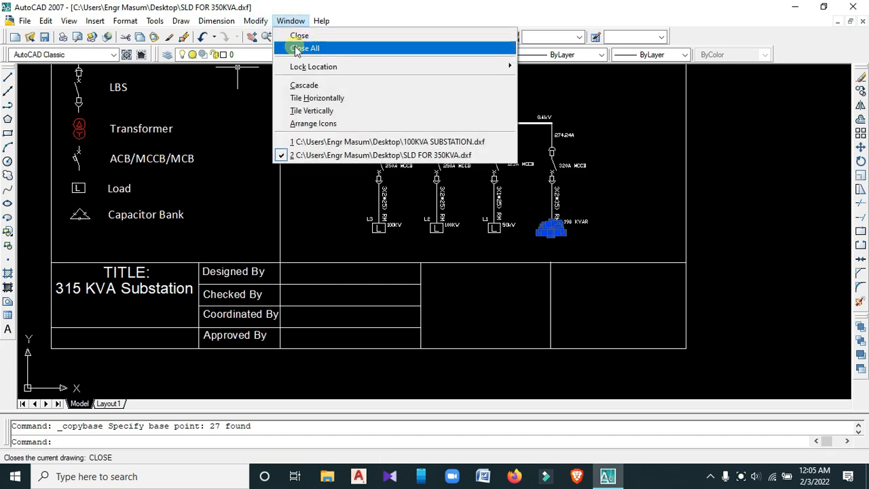
pyautogui.click(312, 141)
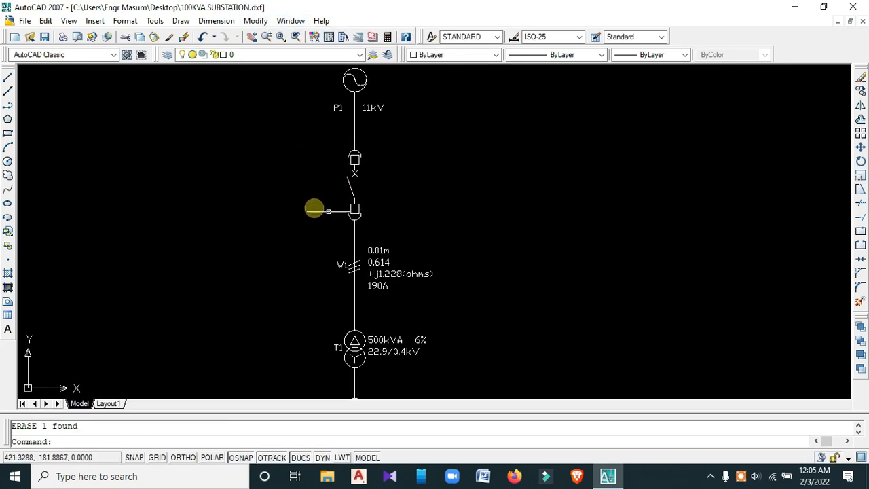
pyautogui.scroll(-5, 313, 208)
pyautogui.rightClick(485, 171)
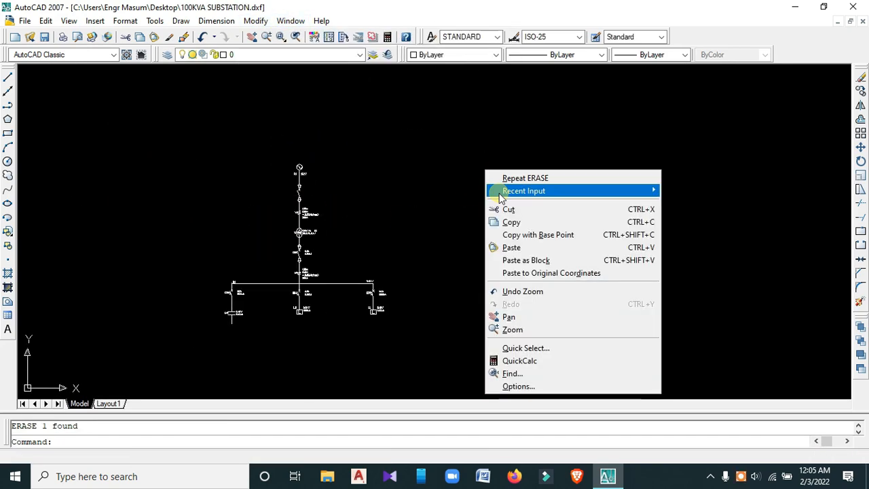
pyautogui.click(512, 248)
pyautogui.click(449, 211)
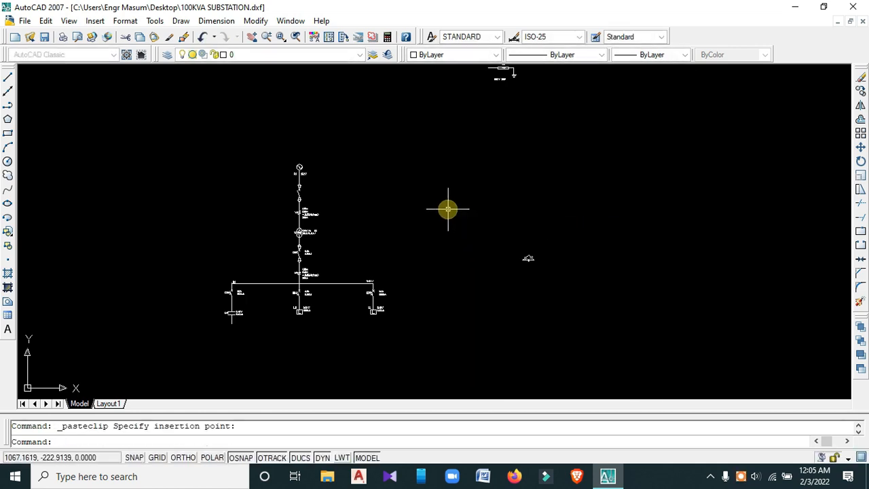
pyautogui.click(567, 297)
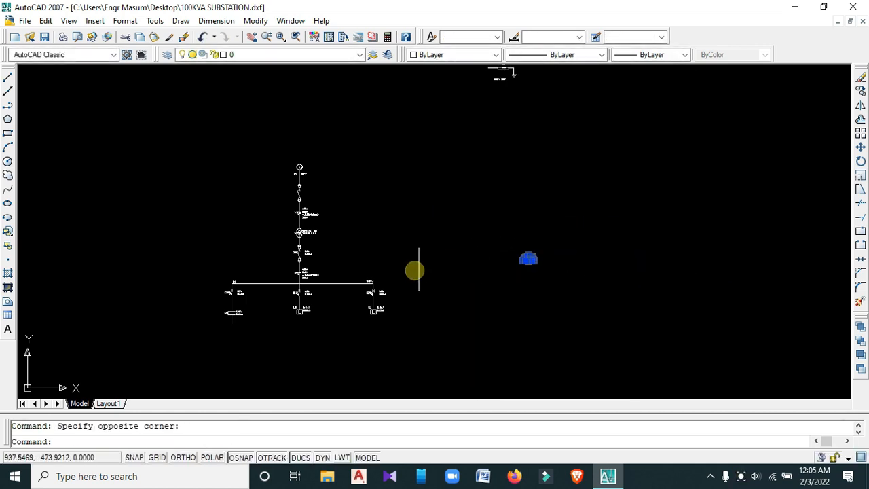
pyautogui.press('Escape')
# Erase capacitor CA1 with its labels and lower lead from beneath the CB3 branch.
pyautogui.scroll(2, 244, 329)
pyautogui.click(272, 321)
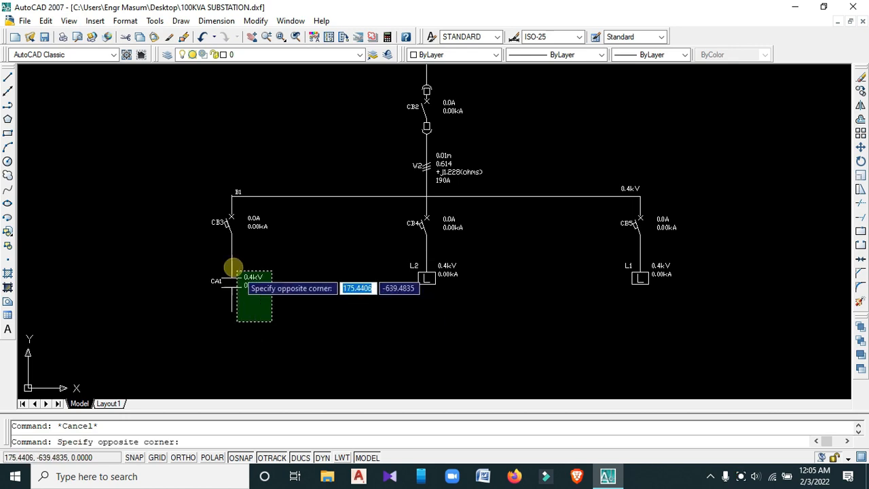
pyautogui.click(204, 284)
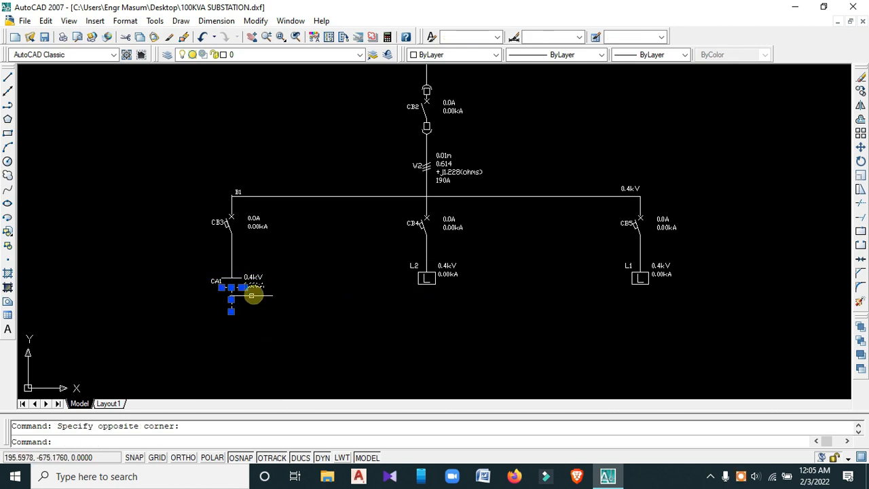
pyautogui.click(197, 265)
pyautogui.click(269, 311)
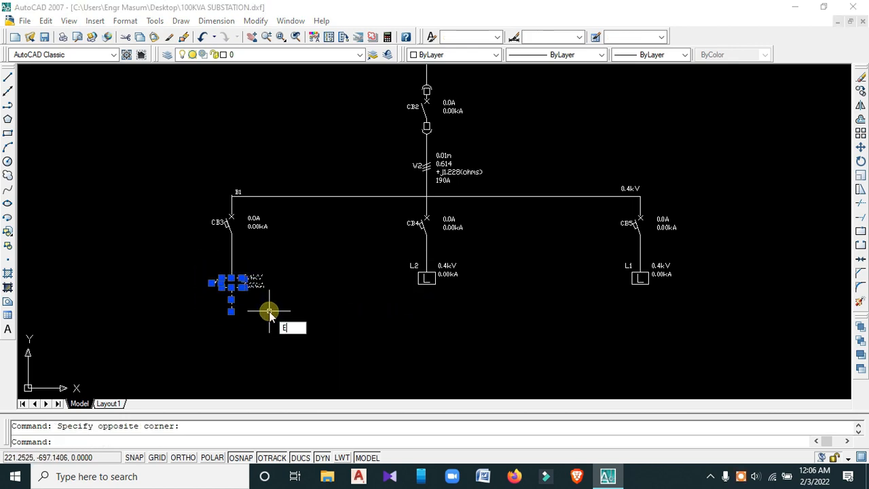
pyautogui.press('Delete')
# Move the pasted delta capacitor bank by its apex to the lower end of the CB3 branch line.
pyautogui.scroll(-3, 353, 306)
pyautogui.moveTo(625, 273); pyautogui.dragTo(496, 292, button='middle')
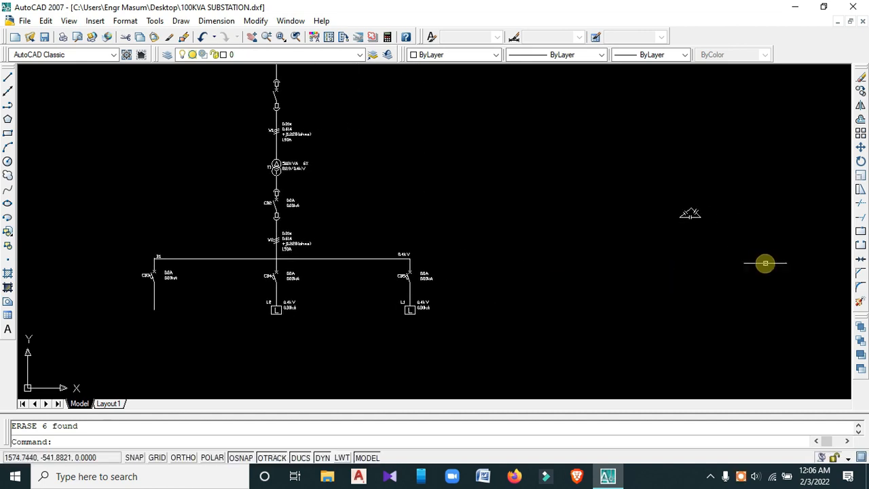
pyautogui.click(669, 197)
pyautogui.write('m')
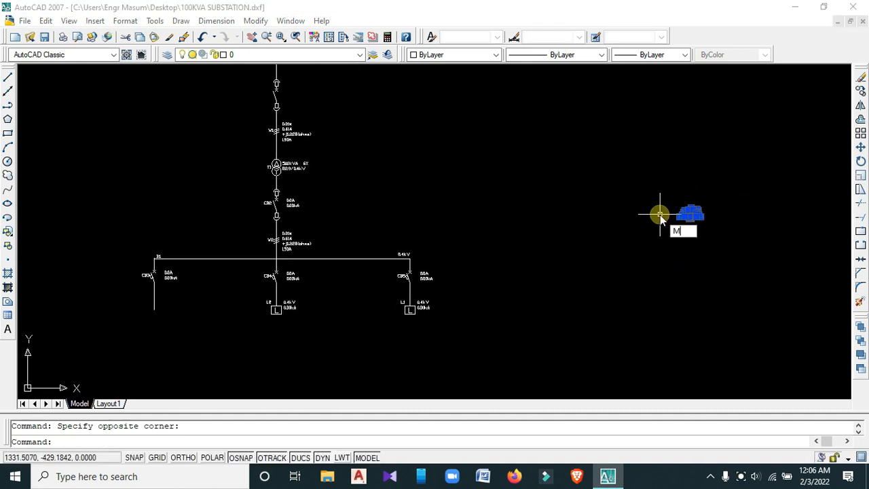
pyautogui.press('Return')
pyautogui.scroll(10, 679, 207)
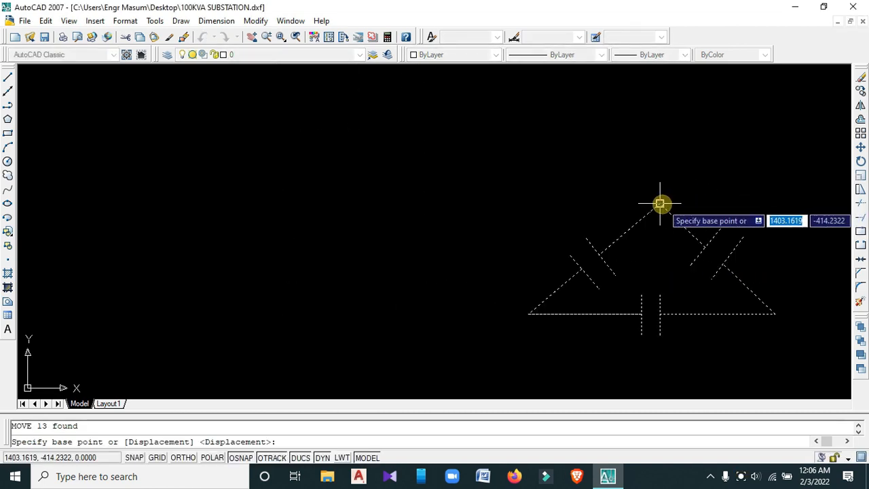
pyautogui.click(662, 203)
pyautogui.scroll(-5, 485, 252)
pyautogui.moveTo(306, 281); pyautogui.dragTo(475, 232, button='middle')
pyautogui.scroll(-5, 475, 233)
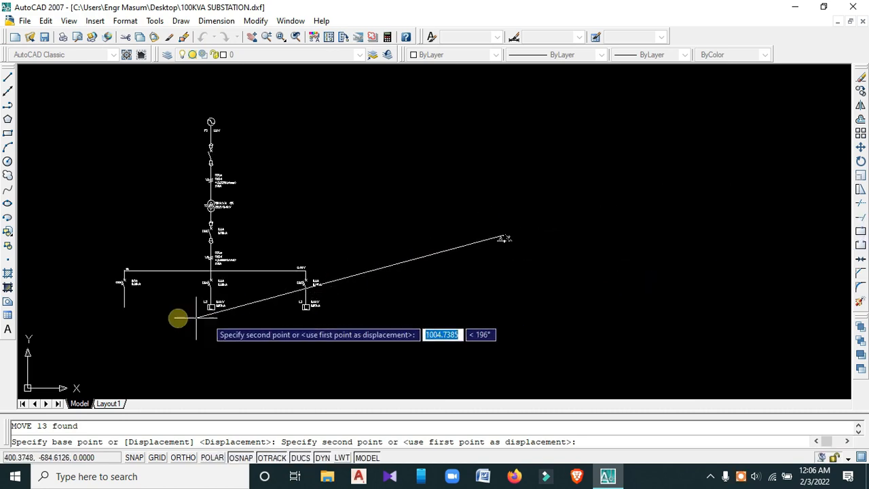
pyautogui.click(124, 308)
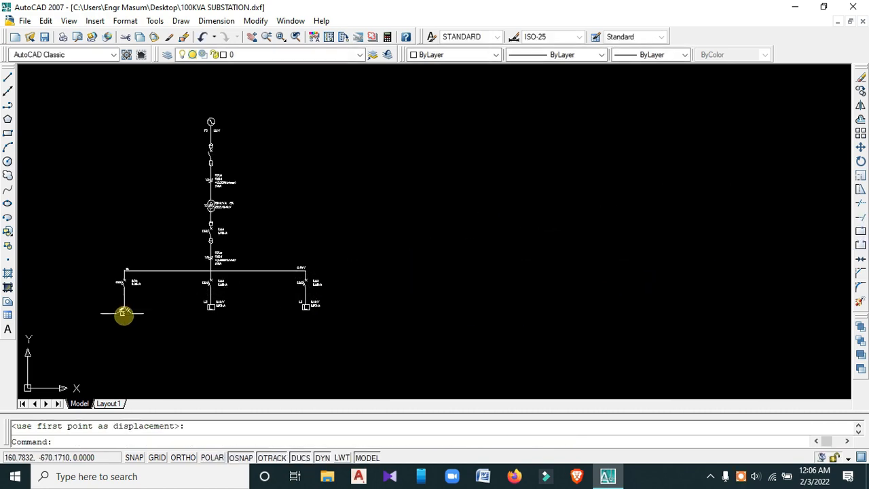
pyautogui.scroll(4, 122, 305)
pyautogui.scroll(-4, 135, 303)
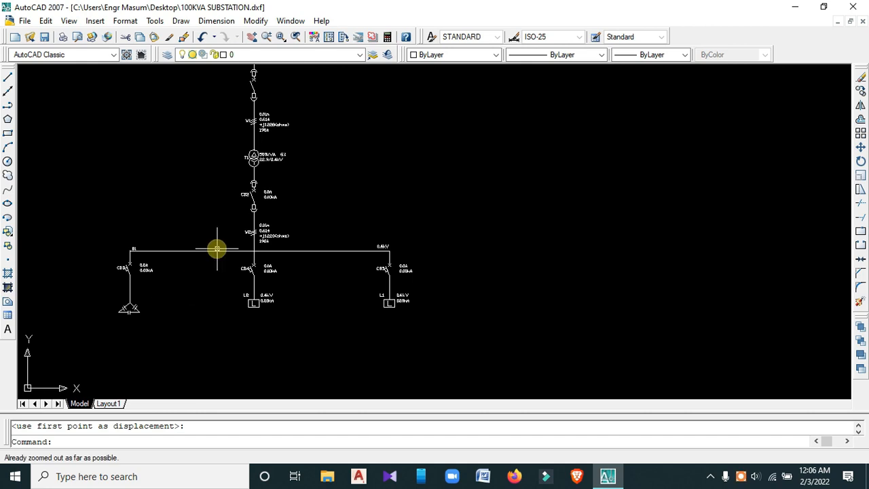
# Start moving the pasted LA arrester with its earth symbol and 12KV DOF label, using the free end of its lead as base point.
pyautogui.moveTo(237, 221); pyautogui.dragTo(243, 303, button='middle')
pyautogui.scroll(-2, 242, 302)
pyautogui.moveTo(459, 204); pyautogui.dragTo(461, 248, button='middle')
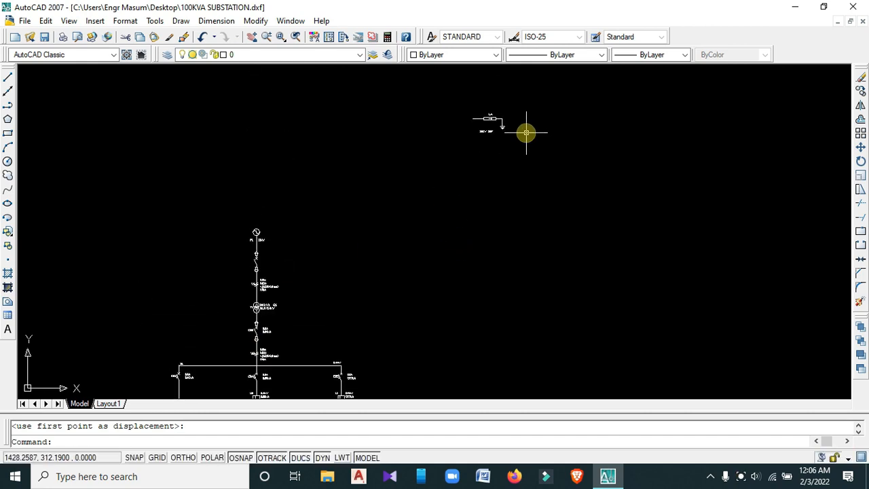
pyautogui.scroll(5, 526, 132)
pyautogui.click(477, 166)
pyautogui.click(343, 82)
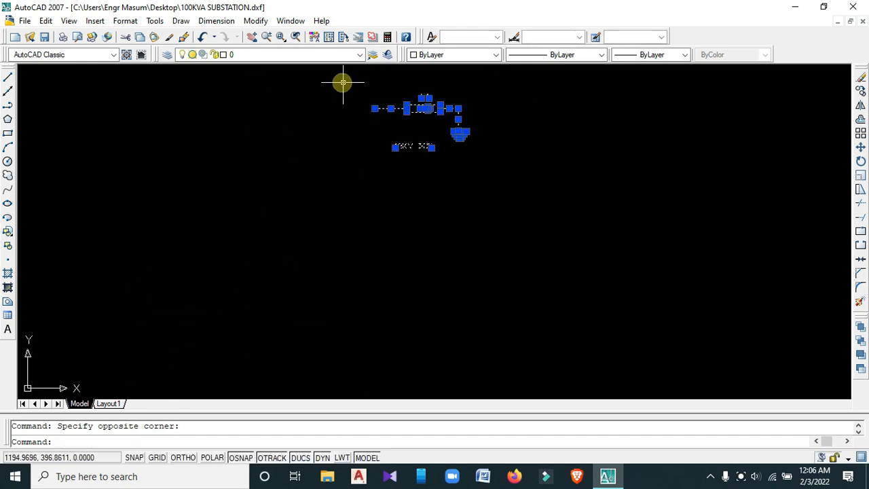
pyautogui.write('m')
pyautogui.press('Return')
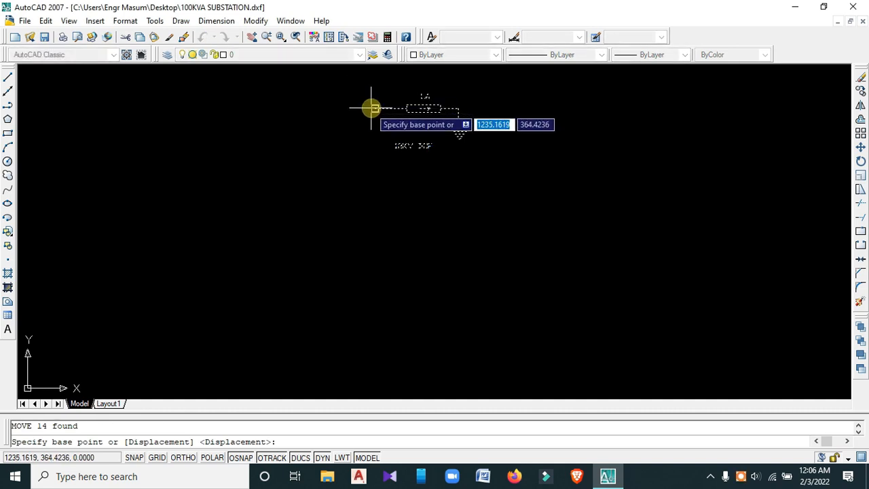
pyautogui.click(375, 108)
# Attach the arrester's lead to the midpoint of the vertical line beneath the 11kV source, with Midpoint among the running object snaps.
pyautogui.scroll(-5, 300, 145)
pyautogui.scroll(6, 273, 151)
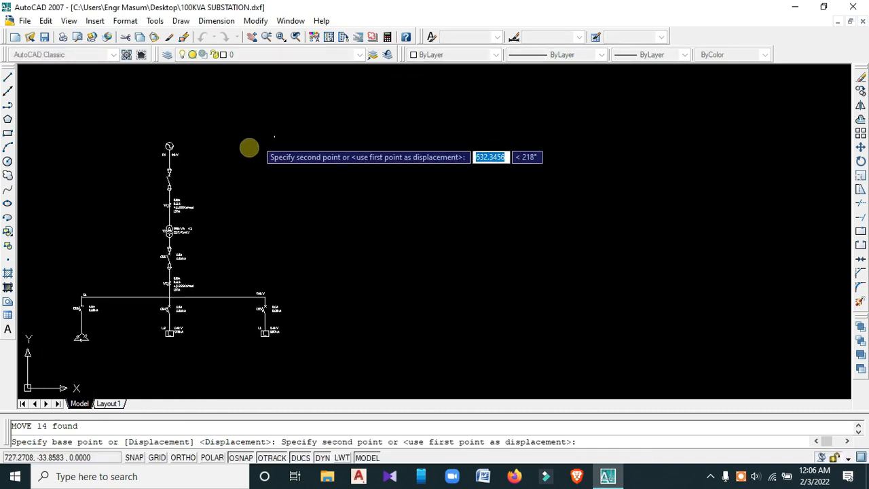
pyautogui.scroll(1, 155, 165)
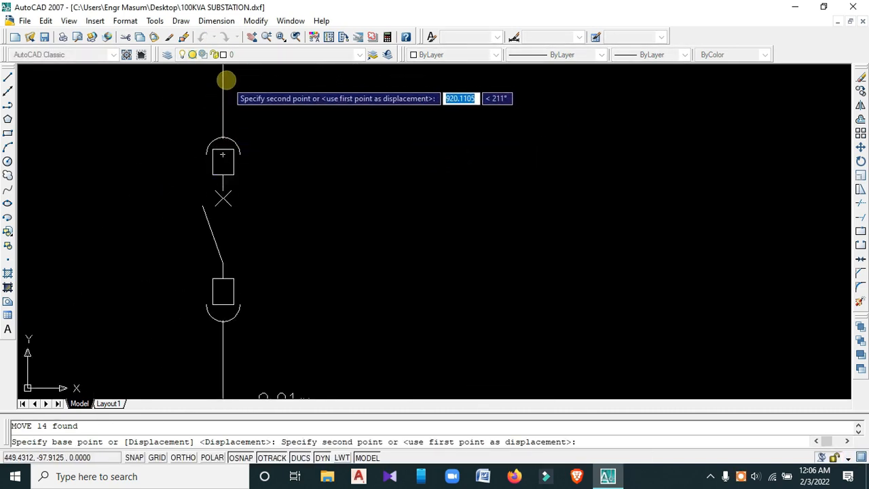
pyautogui.moveTo(227, 95); pyautogui.dragTo(230, 140, button='middle')
pyautogui.scroll(-3, 229, 139)
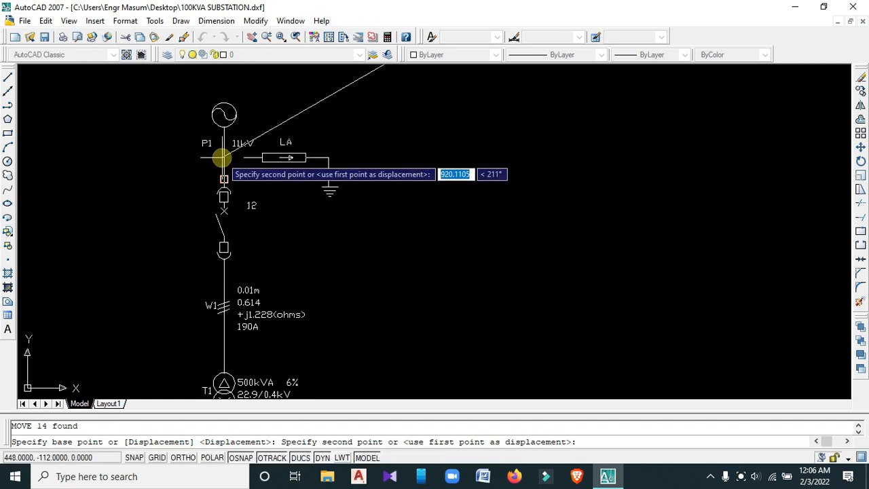
pyautogui.scroll(4, 219, 168)
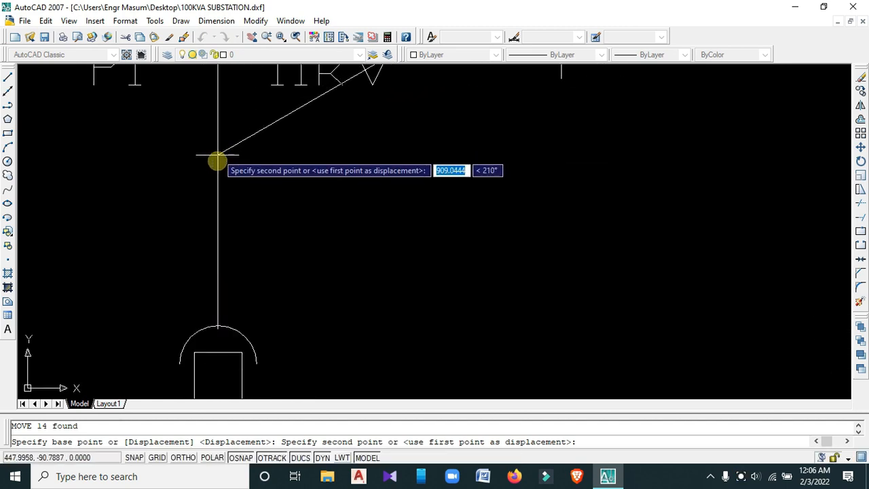
pyautogui.scroll(-1, 219, 163)
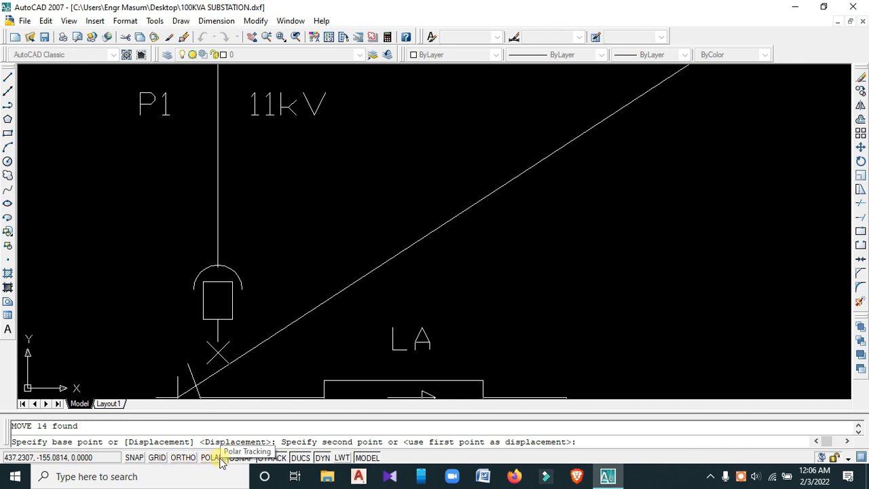
pyautogui.rightClick(241, 459)
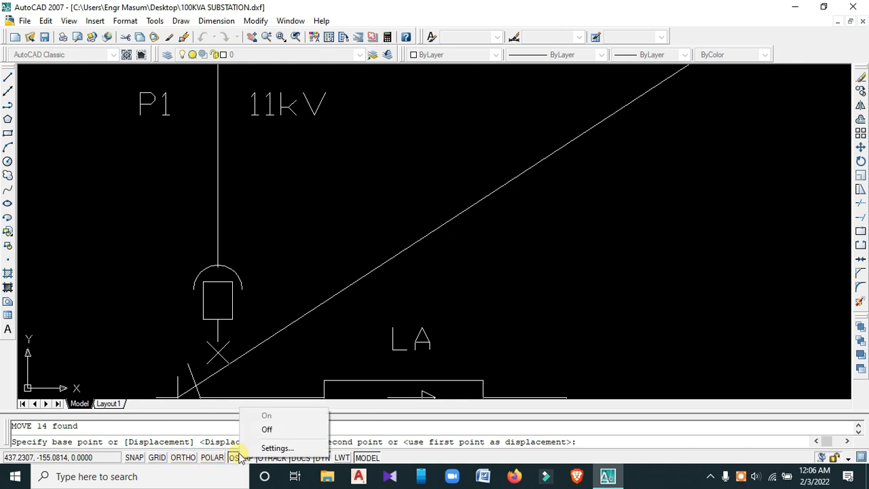
pyautogui.click(251, 447)
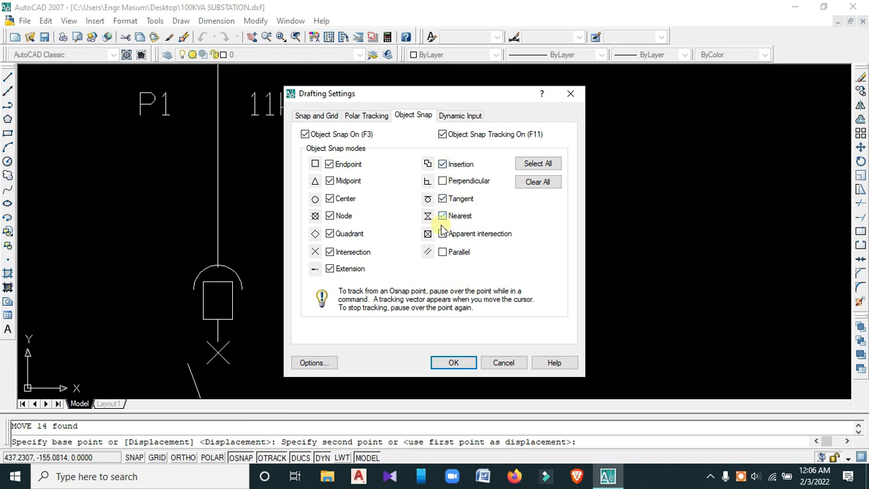
pyautogui.click(454, 363)
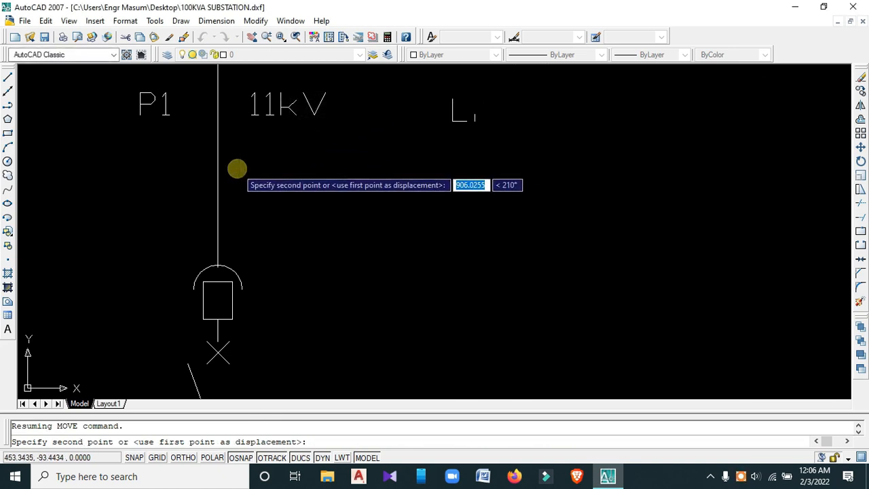
pyautogui.moveTo(252, 207); pyautogui.dragTo(272, 273, button='middle')
pyautogui.scroll(-2, 270, 241)
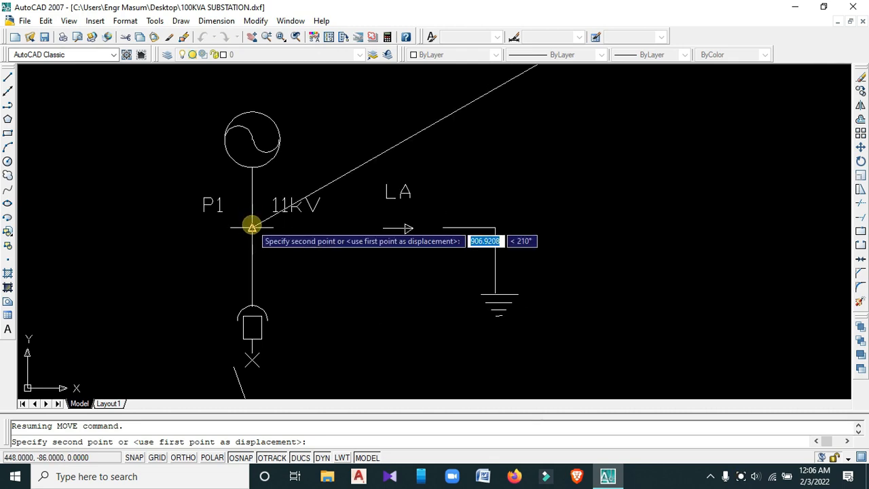
pyautogui.click(252, 225)
# Move the 11kV label from beside the incoming line to just above the source symbol.
pyautogui.scroll(3, 326, 214)
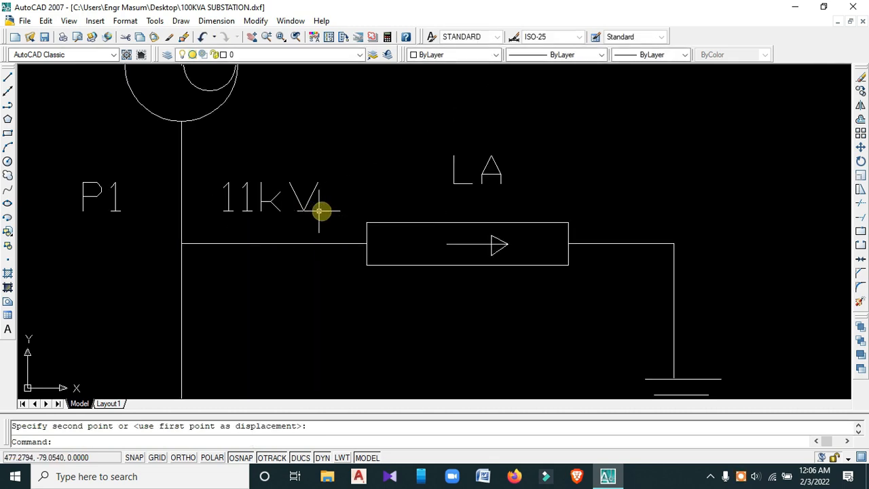
pyautogui.click(329, 215)
pyautogui.click(230, 173)
pyautogui.write('m')
pyautogui.press('Return')
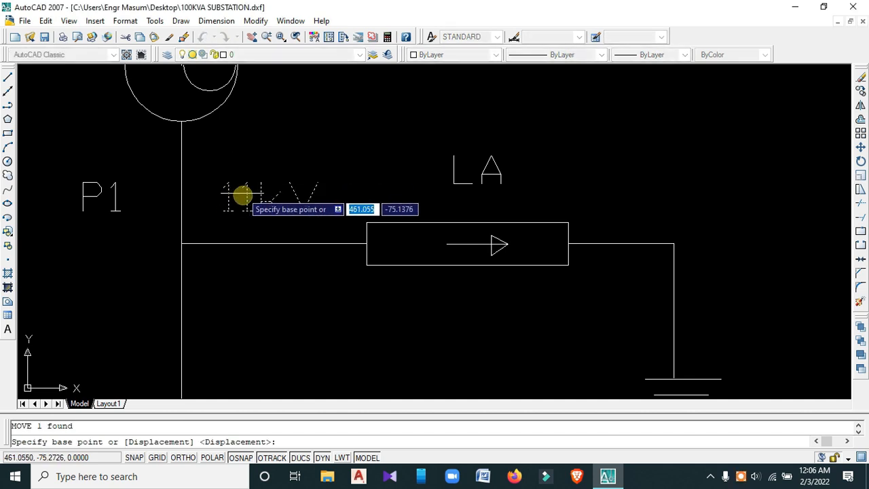
pyautogui.click(252, 228)
pyautogui.scroll(-4, 249, 204)
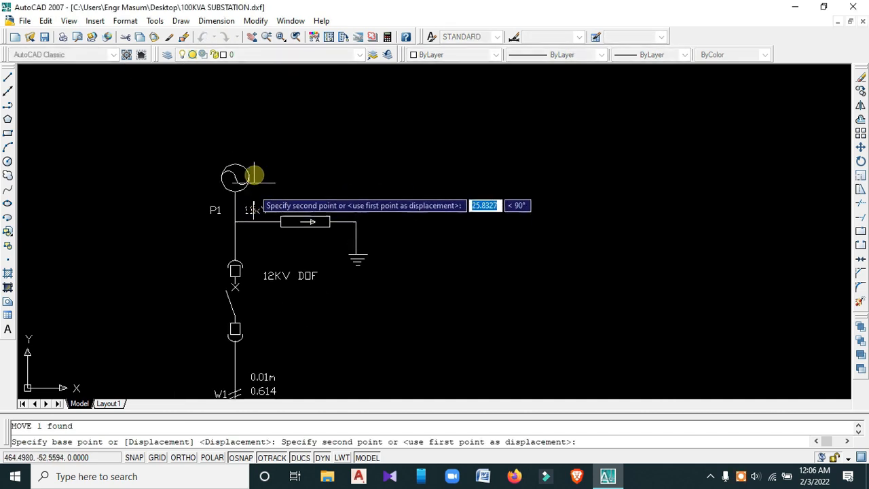
pyautogui.click(236, 155)
# Shift the 11kV label slightly higher to leave a clearer gap above the source circle.
pyautogui.scroll(3, 243, 152)
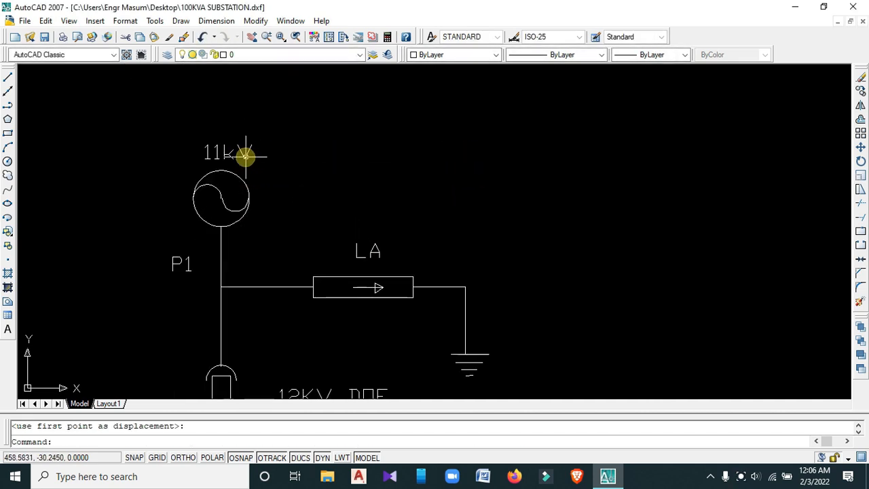
pyautogui.click(264, 163)
pyautogui.click(241, 134)
pyautogui.press('m')
pyautogui.press('Return')
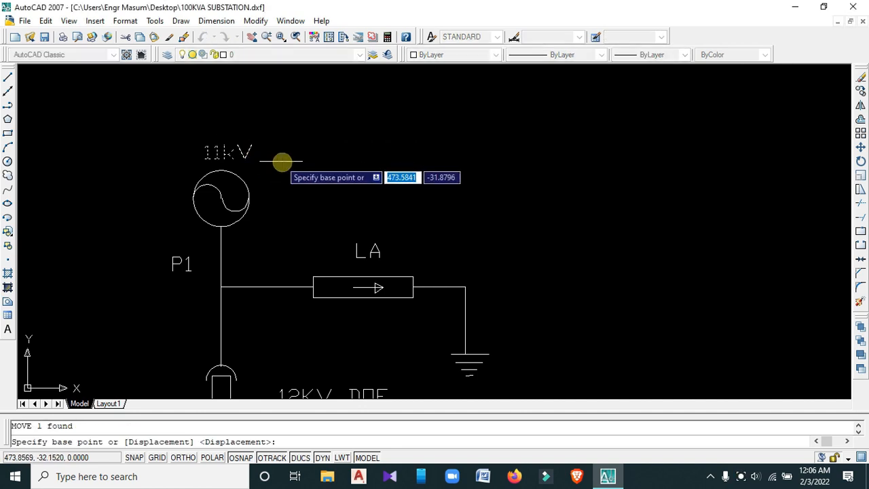
pyautogui.click(285, 165)
pyautogui.click(287, 152)
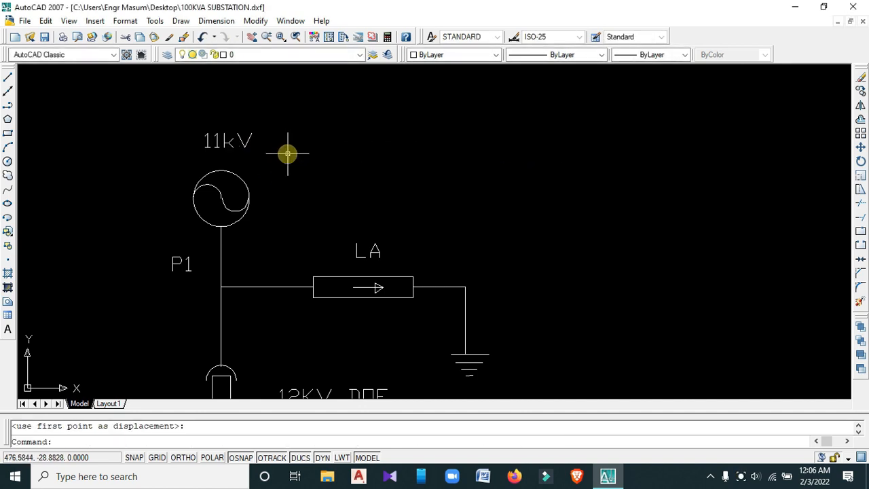
# Move the 12KV DOF label straight down so it sits beside the switch blade below the arrester branch.
pyautogui.scroll(-2, 388, 195)
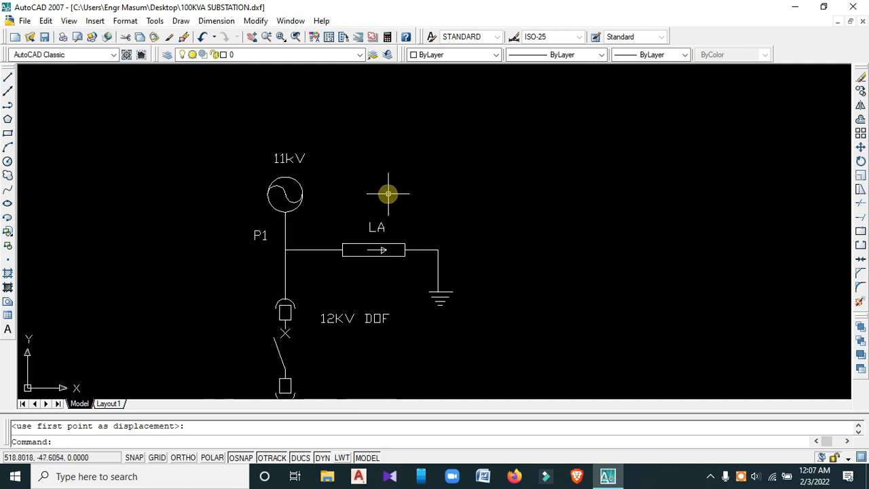
pyautogui.moveTo(393, 233); pyautogui.dragTo(405, 200, button='middle')
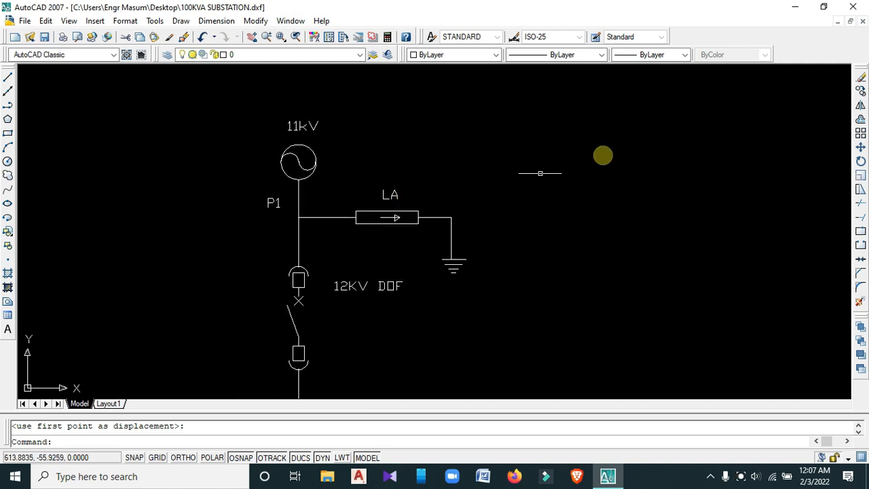
pyautogui.click(851, 22)
pyautogui.click(813, 78)
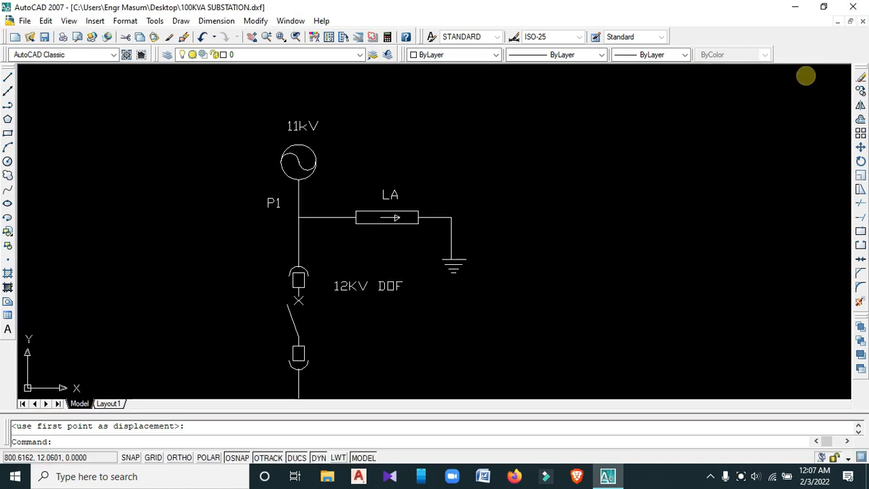
pyautogui.scroll(-2, 344, 243)
pyautogui.click(345, 266)
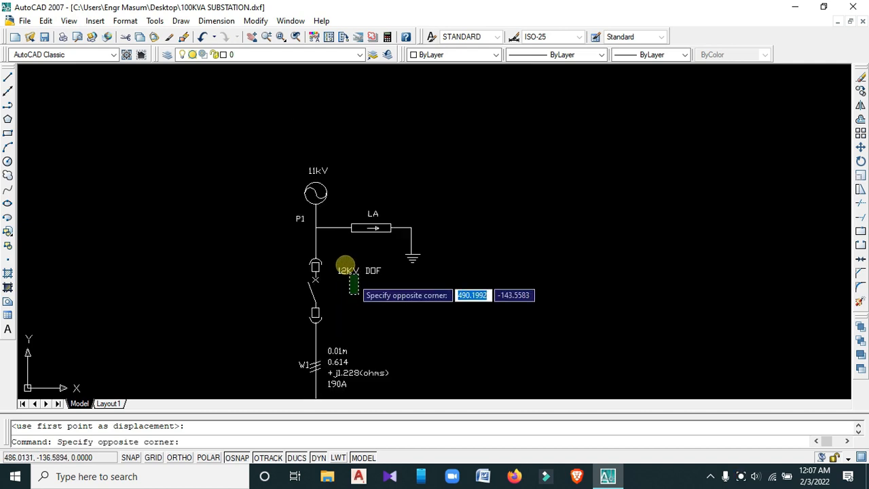
pyautogui.click(344, 266)
pyautogui.write('m')
pyautogui.press('Return')
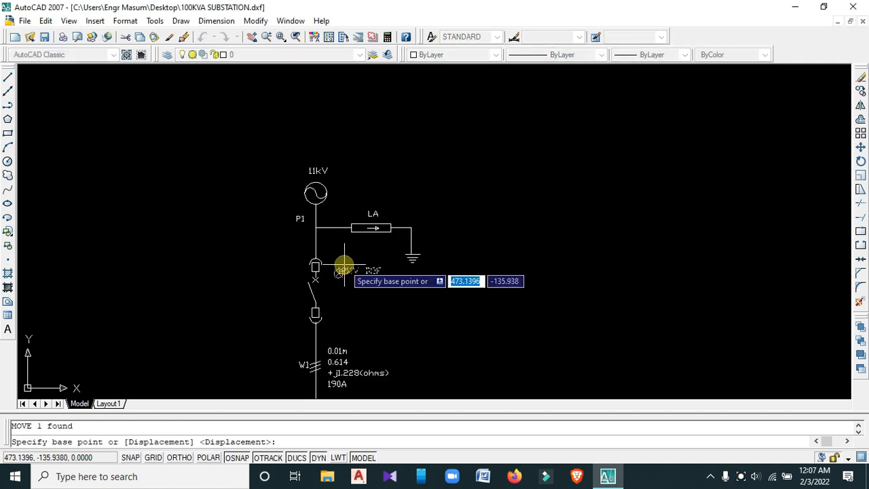
pyautogui.click(354, 301)
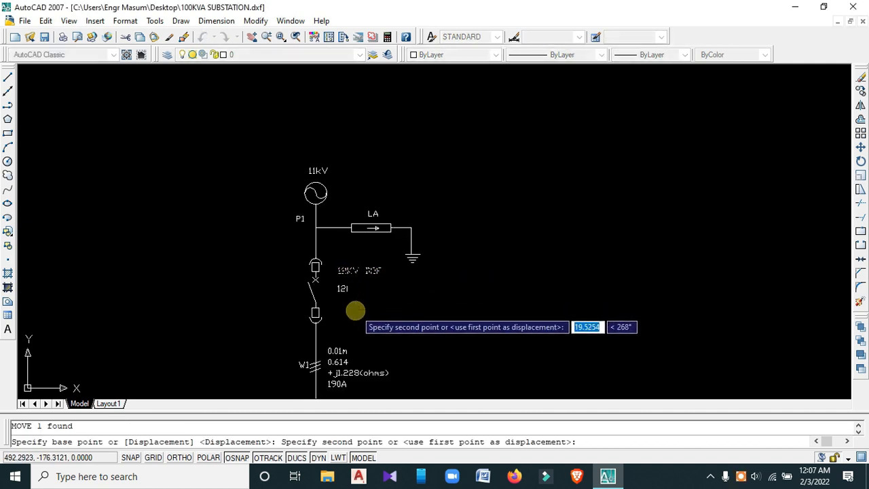
pyautogui.click(355, 311)
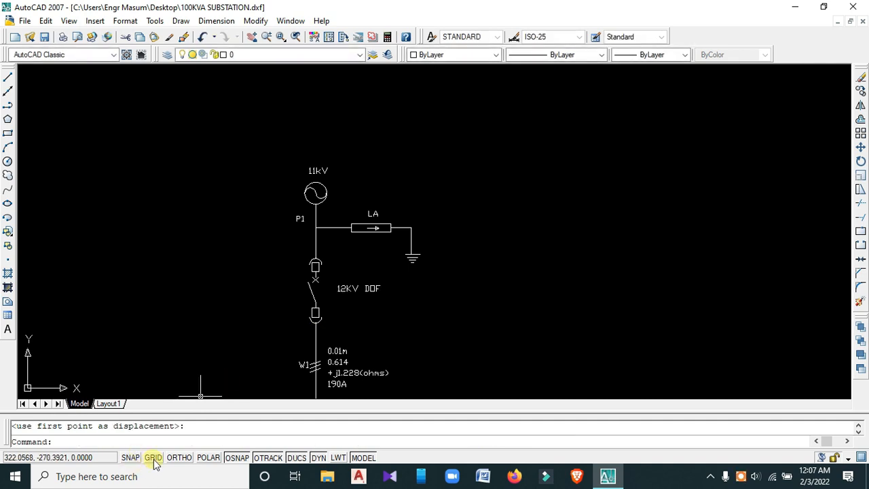
# Turn on Ortho mode and leave the grid off.
pyautogui.click(154, 458)
pyautogui.click(153, 458)
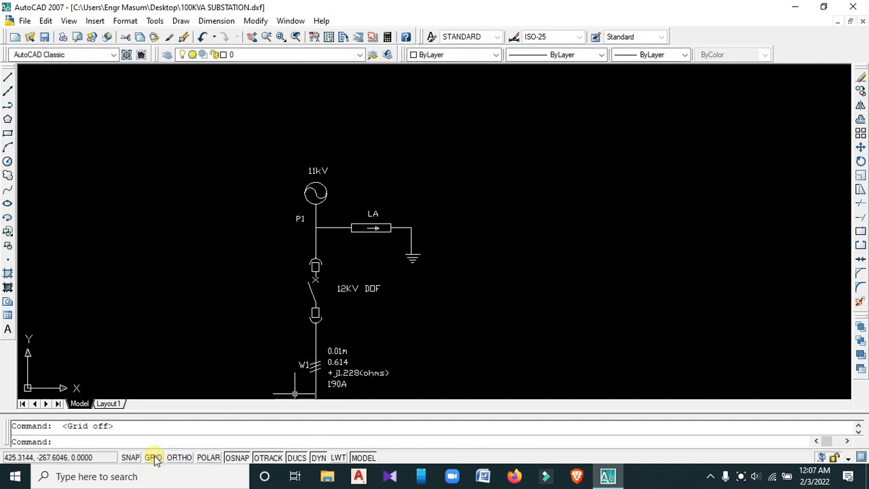
pyautogui.scroll(-3, 387, 265)
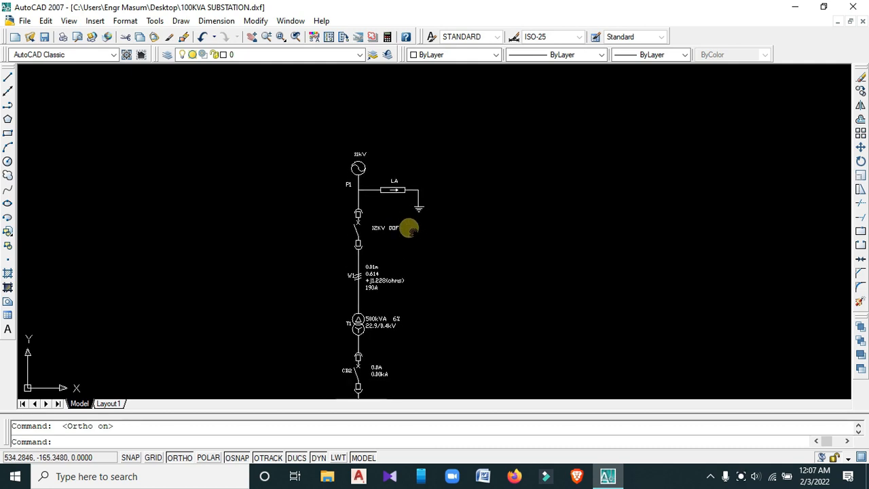
# Erase the four lines of cable data beside W1, from 0.01m to 190A.
pyautogui.scroll(3, 362, 192)
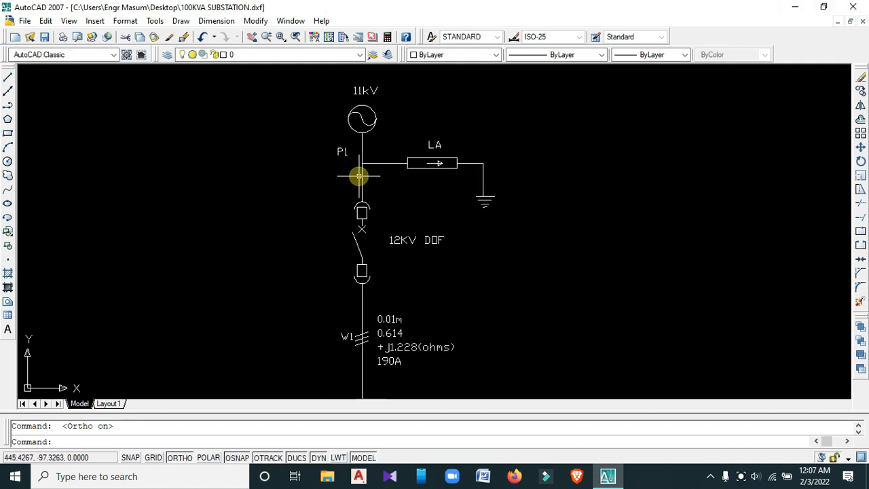
pyautogui.moveTo(395, 273); pyautogui.dragTo(397, 228, button='middle')
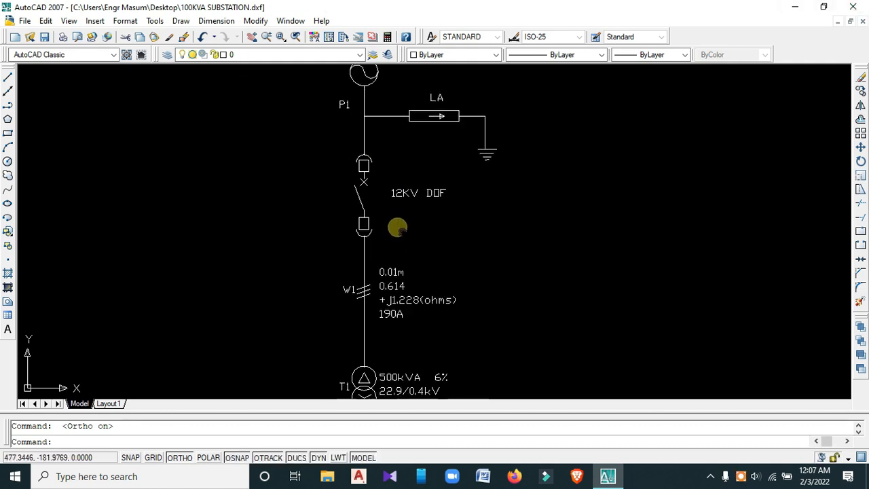
pyautogui.moveTo(361, 281); pyautogui.dragTo(366, 274, button='middle')
pyautogui.click(452, 319)
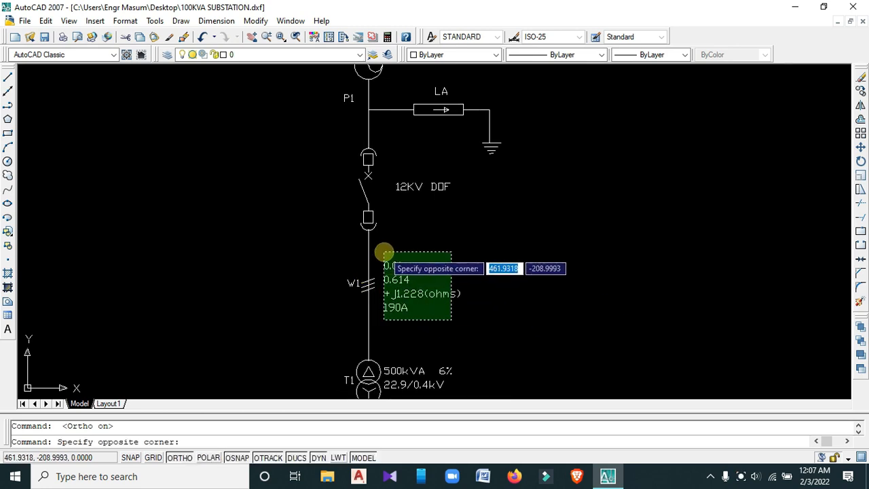
pyautogui.click(385, 252)
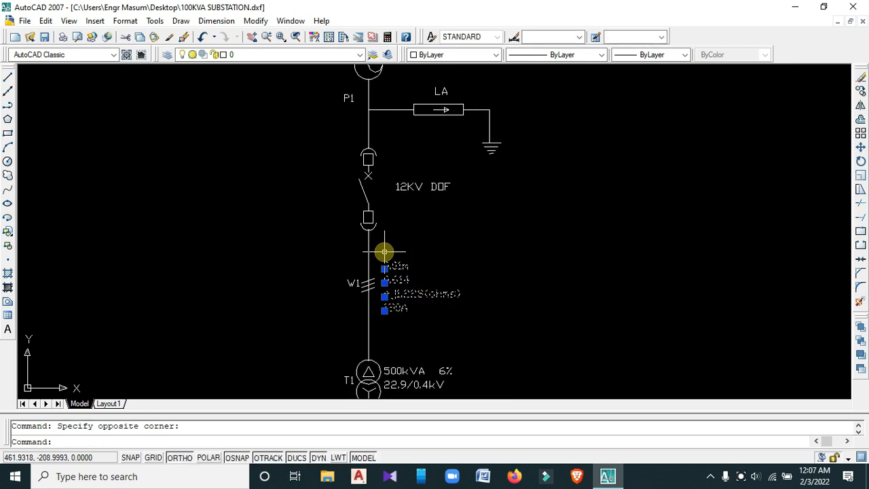
pyautogui.press('Delete')
# Erase the W1 label beside the three slanted cable marks.
pyautogui.scroll(3, 351, 289)
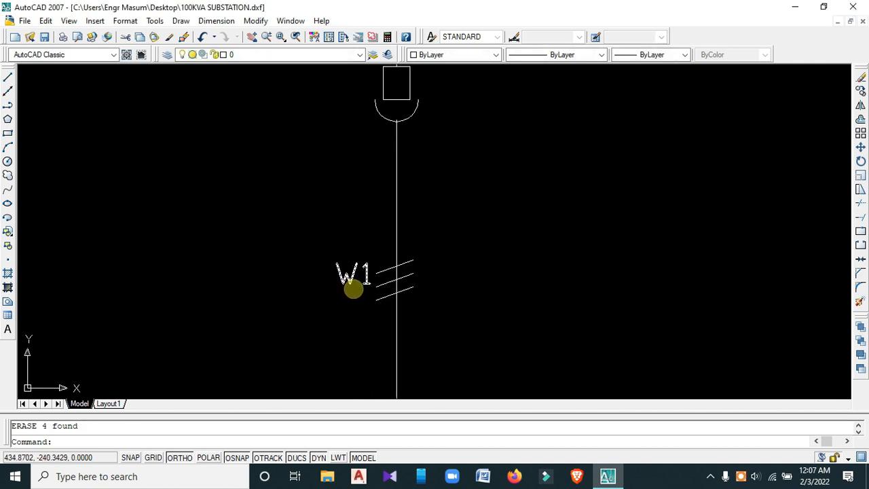
pyautogui.click(353, 287)
pyautogui.click(343, 253)
pyautogui.press('Return')
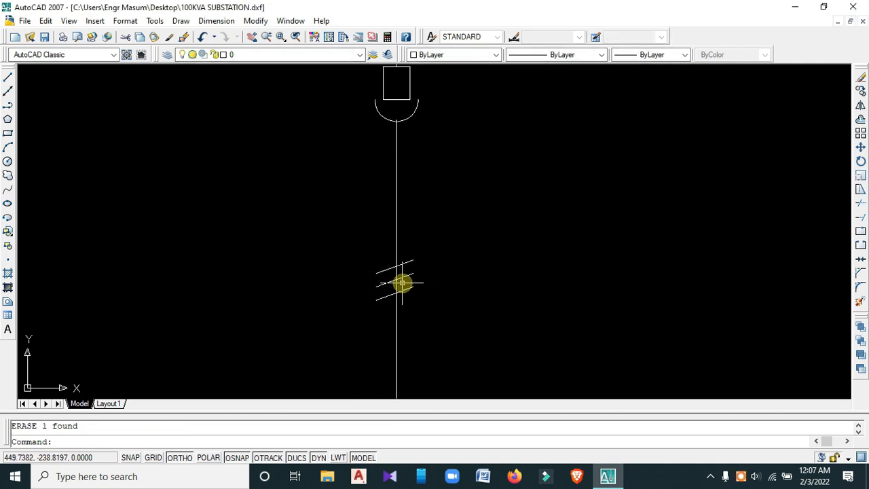
# Colour the uppermost of the three slanted cable marks above the transformer red.
pyautogui.click(376, 253)
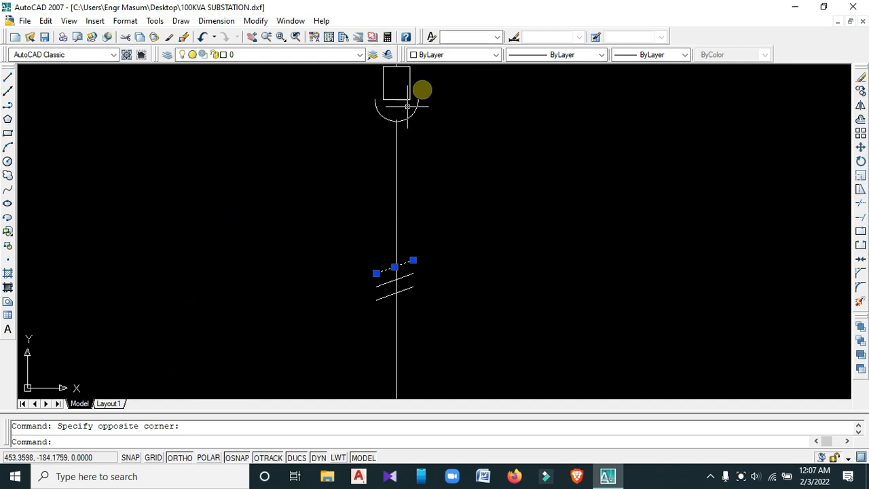
pyautogui.click(458, 54)
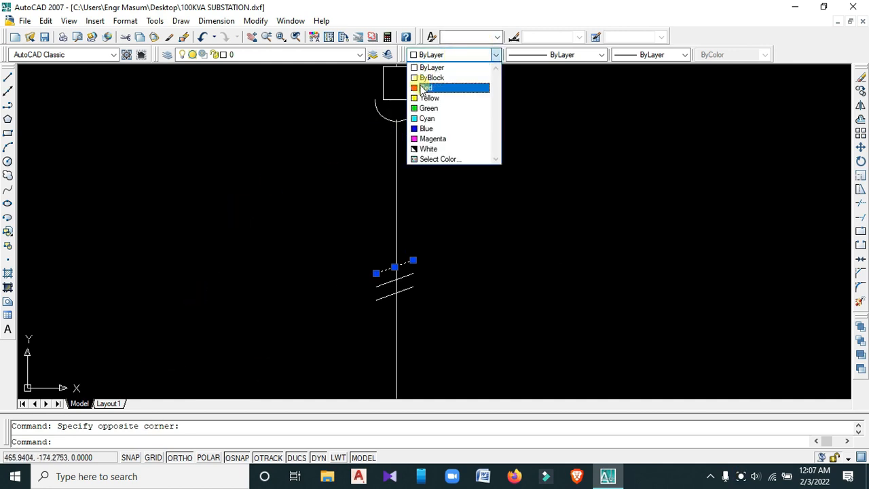
pyautogui.click(435, 86)
pyautogui.press('Escape')
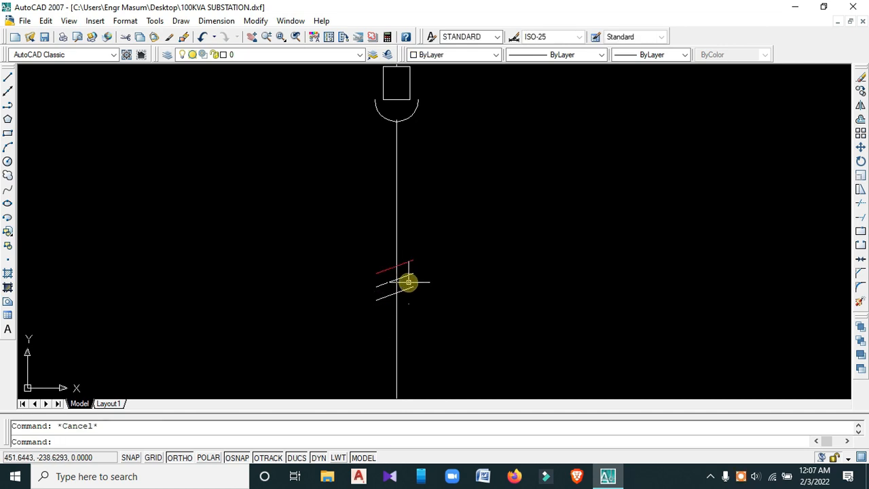
# Colour the middle slanted cable mark yellow.
pyautogui.click(410, 275)
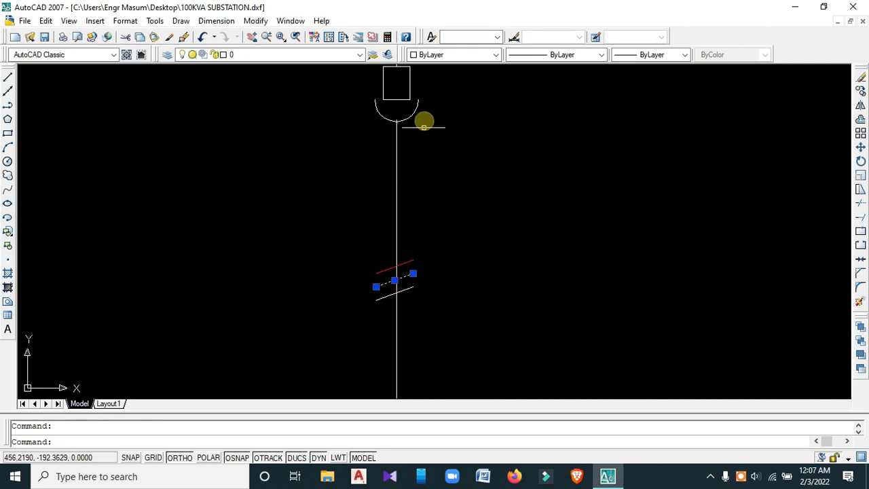
pyautogui.click(435, 55)
pyautogui.click(434, 99)
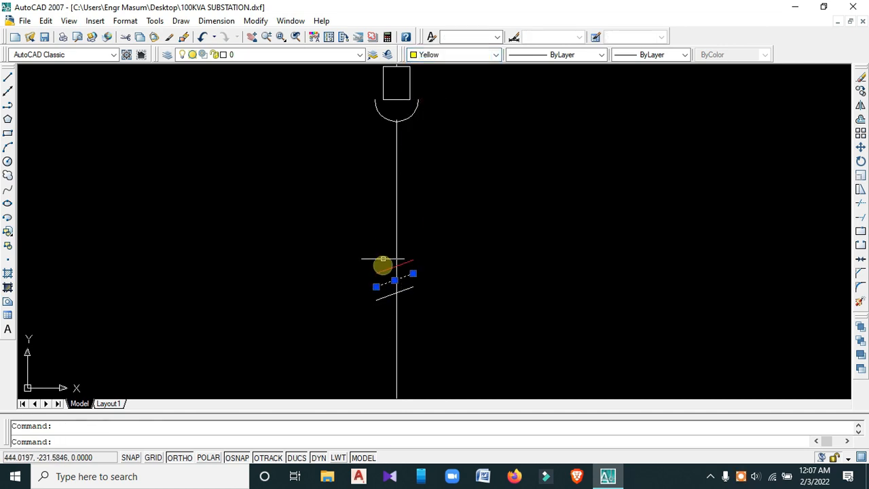
pyautogui.press('Escape')
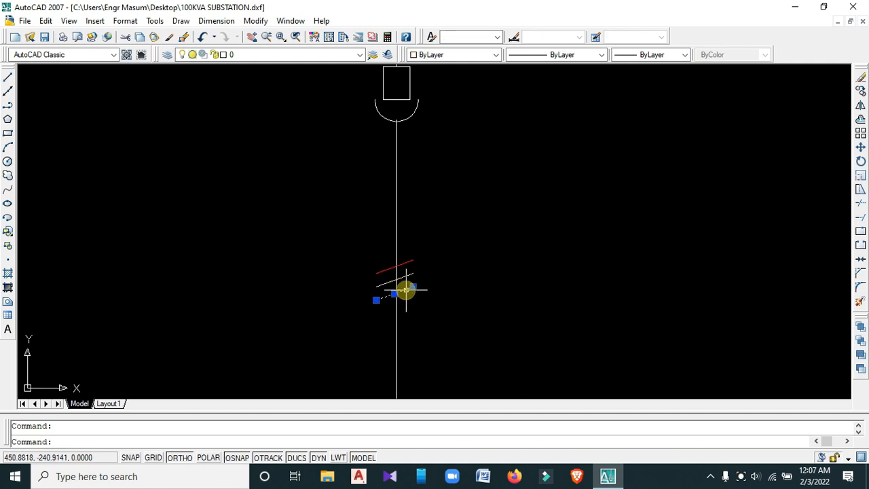
# Colour the lowest slanted cable mark blue.
pyautogui.click(448, 55)
pyautogui.click(428, 129)
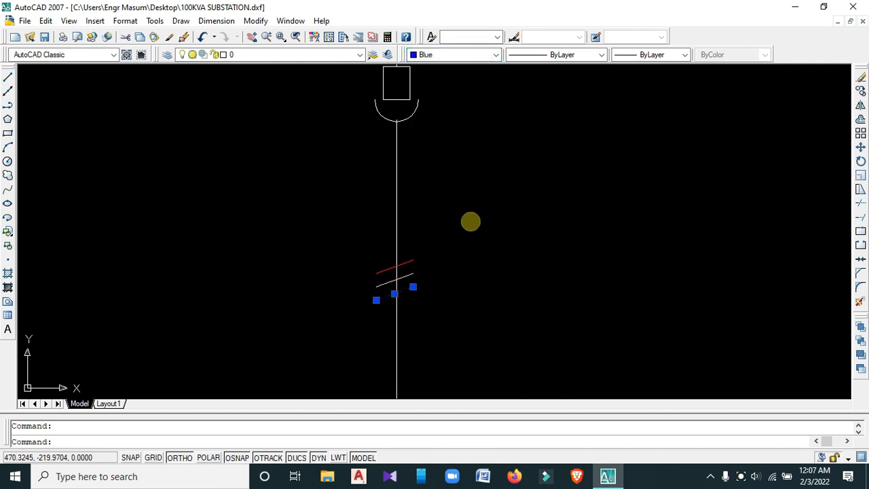
pyautogui.press('Escape')
# Change the rating text beside transformer T1 to read 100kVA 46%.
pyautogui.scroll(-2, 430, 288)
pyautogui.moveTo(430, 287); pyautogui.dragTo(429, 176, button='middle')
pyautogui.scroll(2, 464, 272)
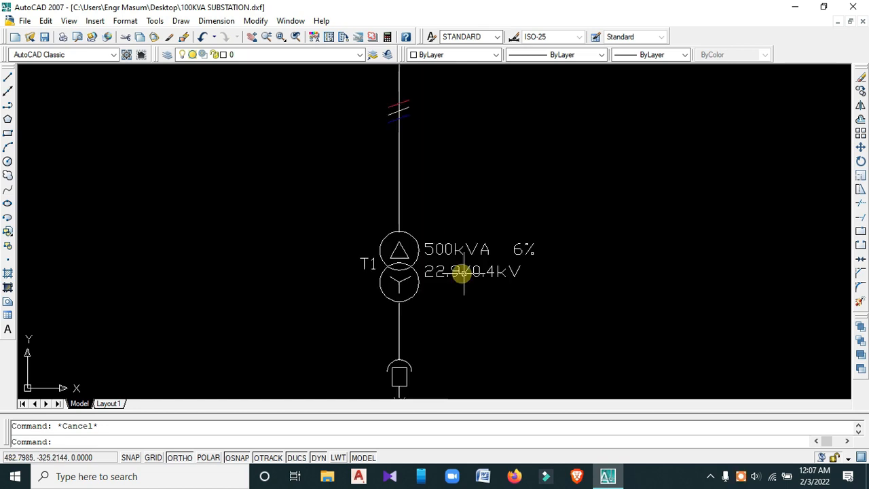
pyautogui.doubleClick(446, 242)
pyautogui.click(446, 246)
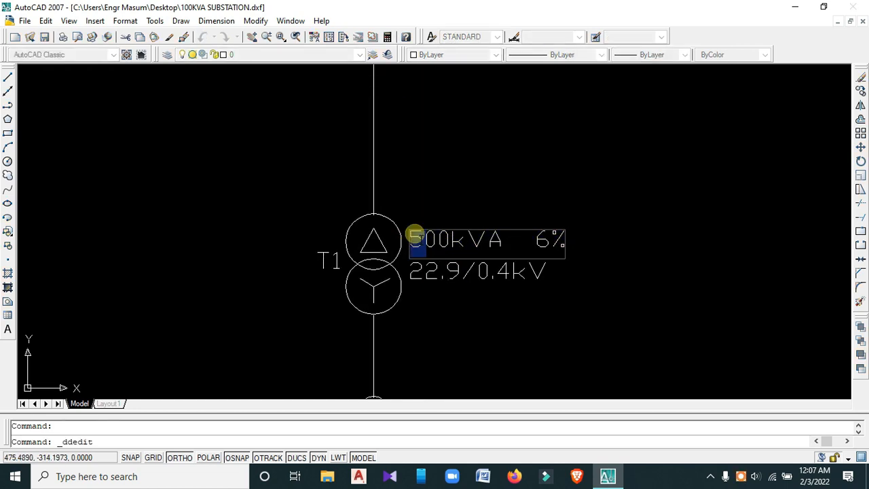
pyautogui.write('1')
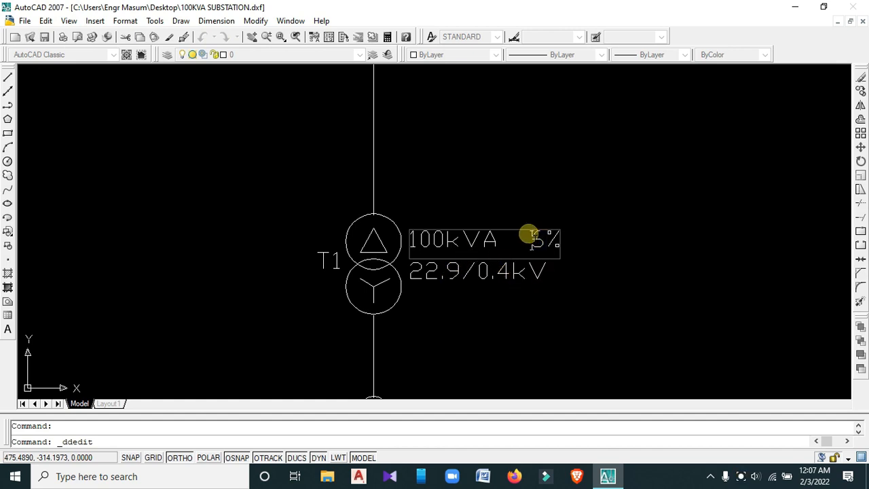
pyautogui.press('Return')
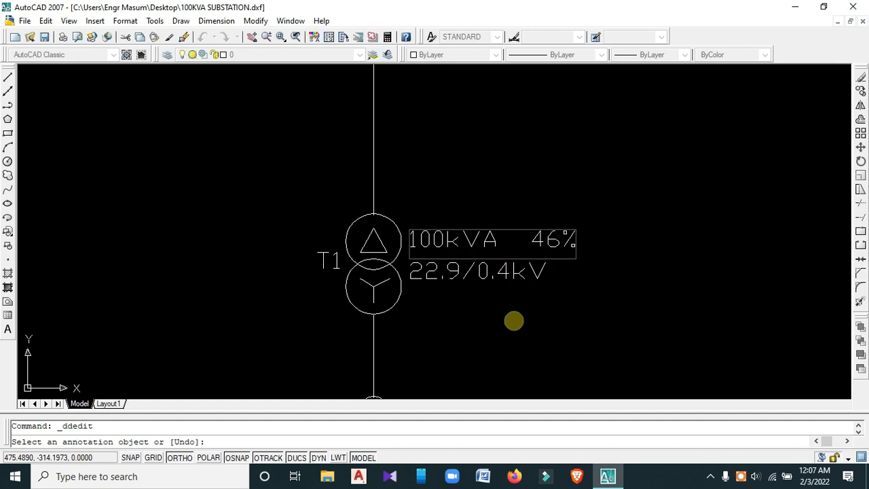
# Change the voltage text beside transformer T1 to read 11KV/0.4kV.
pyautogui.click(457, 269)
pyautogui.click(457, 273)
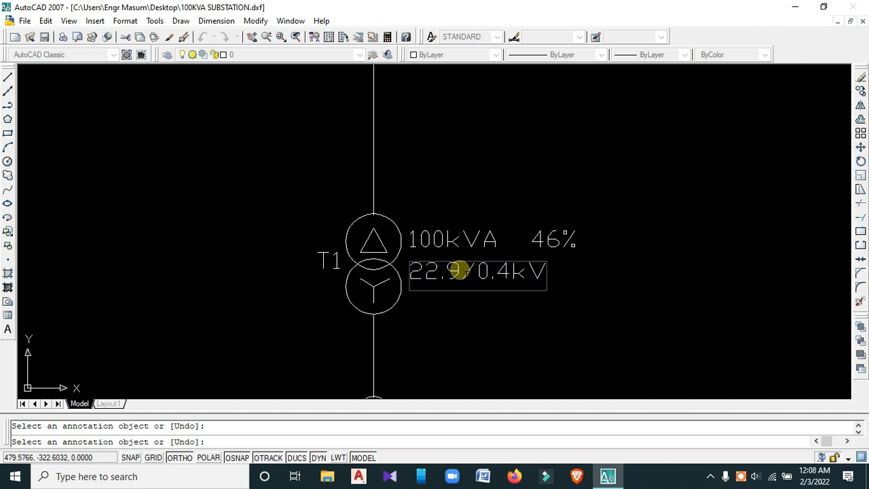
pyautogui.moveTo(458, 271); pyautogui.dragTo(417, 271)
pyautogui.write('11')
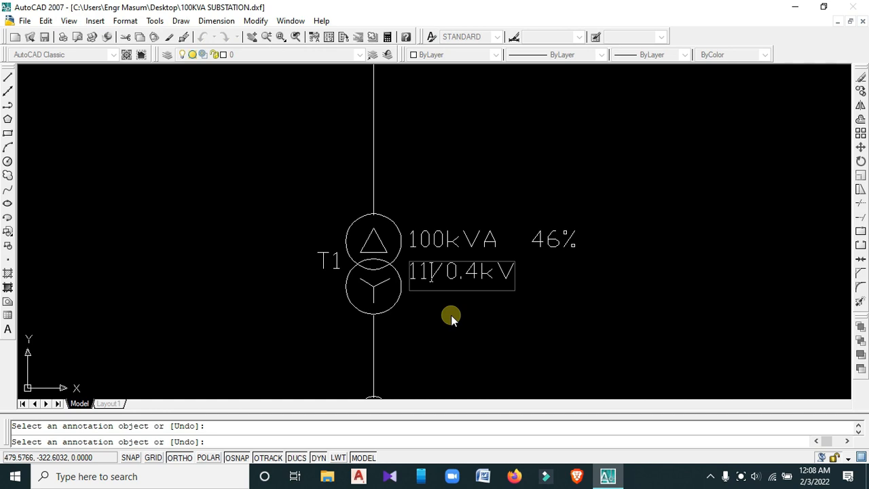
pyautogui.write('KV')
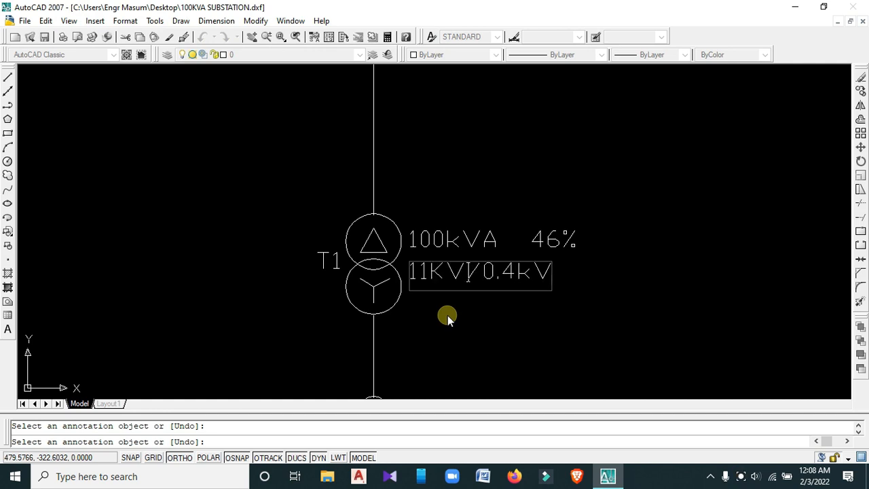
pyautogui.press('Return')
pyautogui.press('Escape')
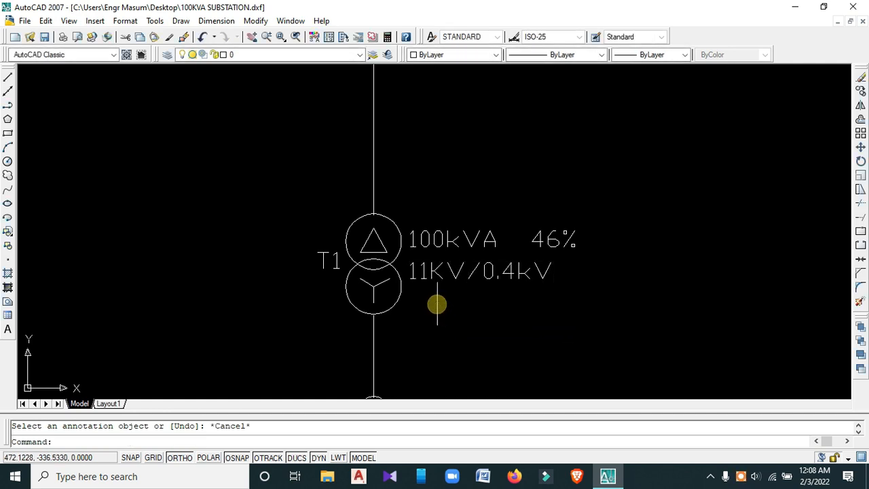
# Rename the CB2 breaker label below the transformer as CB1.
pyautogui.scroll(-2, 436, 305)
pyautogui.moveTo(457, 330); pyautogui.dragTo(446, 220, button='middle')
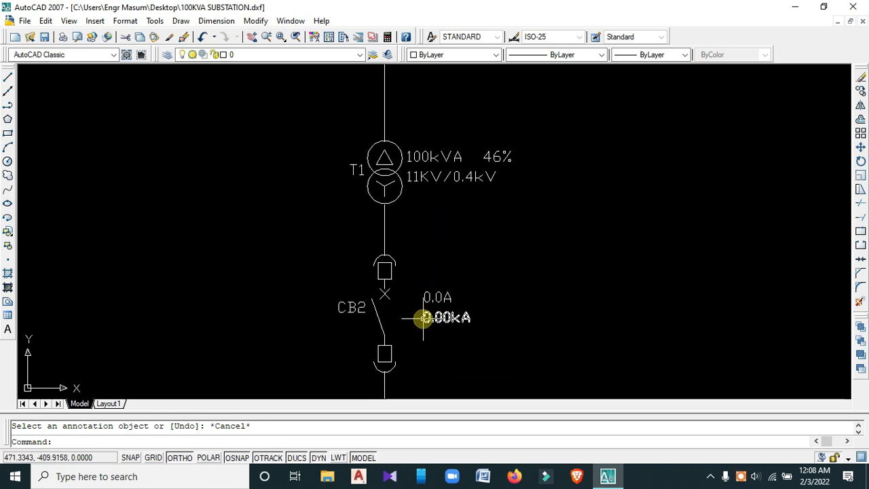
pyautogui.scroll(-2, 439, 312)
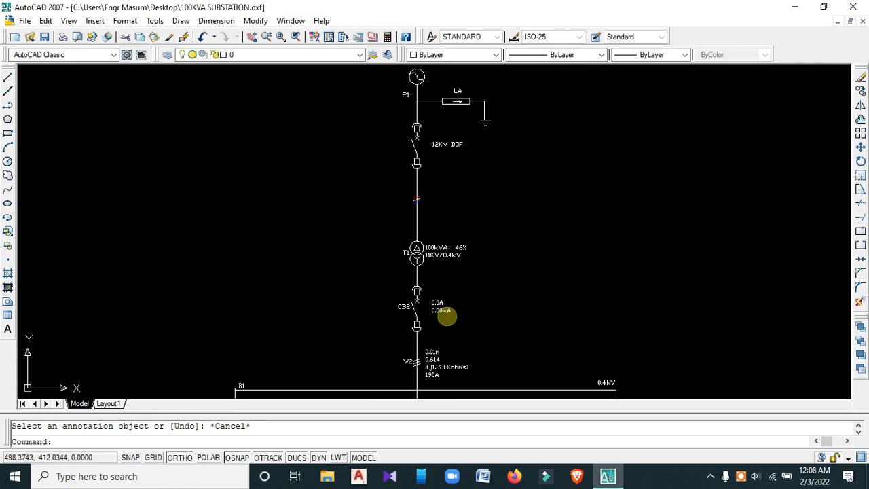
pyautogui.moveTo(425, 276)
pyautogui.mouseDown(button='middle')
pyautogui.moveTo(435, 311)
pyautogui.moveTo(437, 292)
pyautogui.mouseUp(button='middle')
pyautogui.scroll(3, 441, 309)
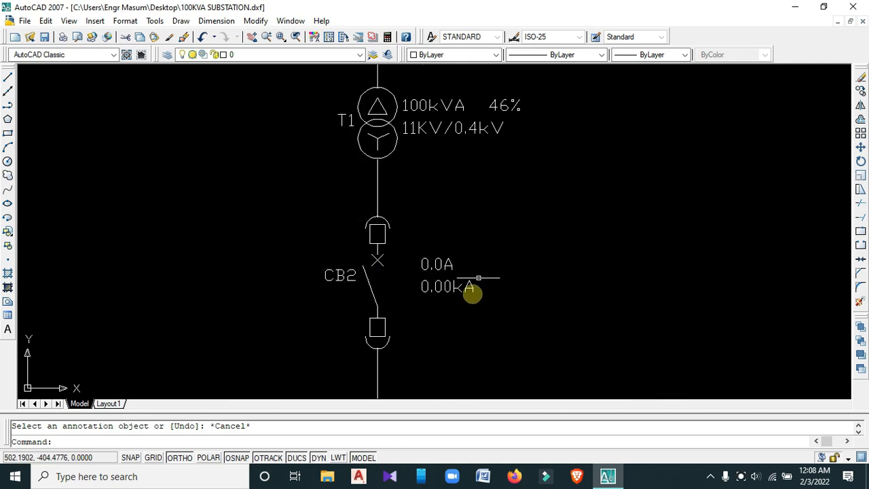
pyautogui.scroll(1, 333, 279)
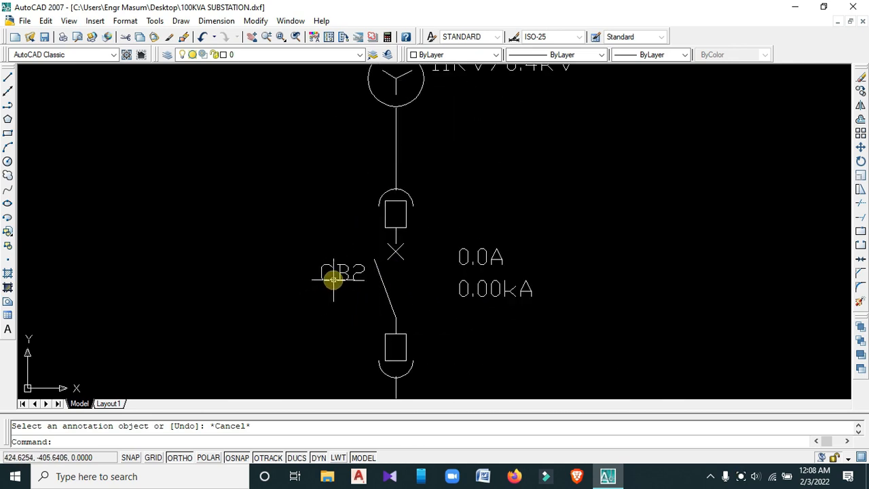
pyautogui.doubleClick(333, 279)
pyautogui.write('CB1')
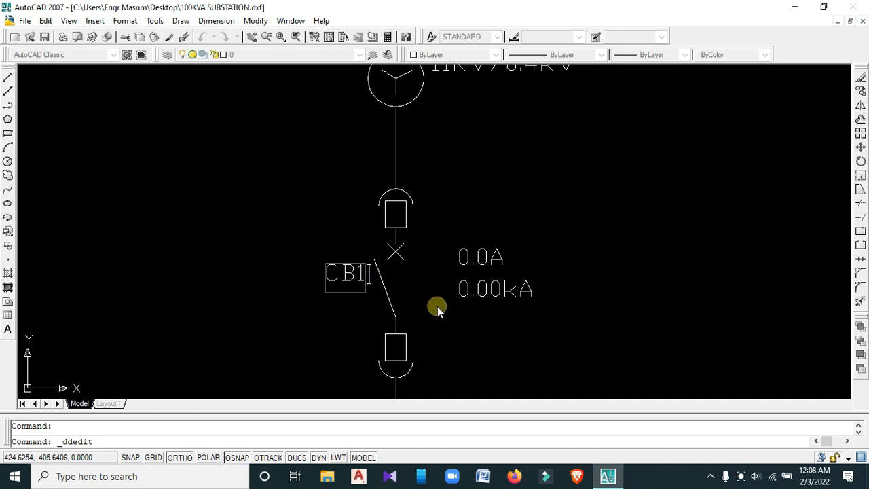
pyautogui.press('Return')
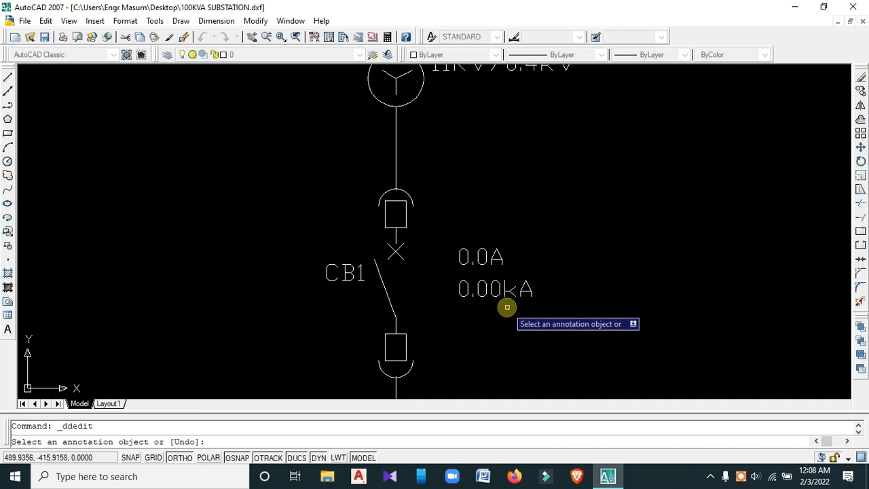
pyautogui.press('Escape')
# Erase the 0.00kA text beside CB1 and move the 0.0A label straight down about 5.64 units, level with the CB1 label.
pyautogui.click(504, 294)
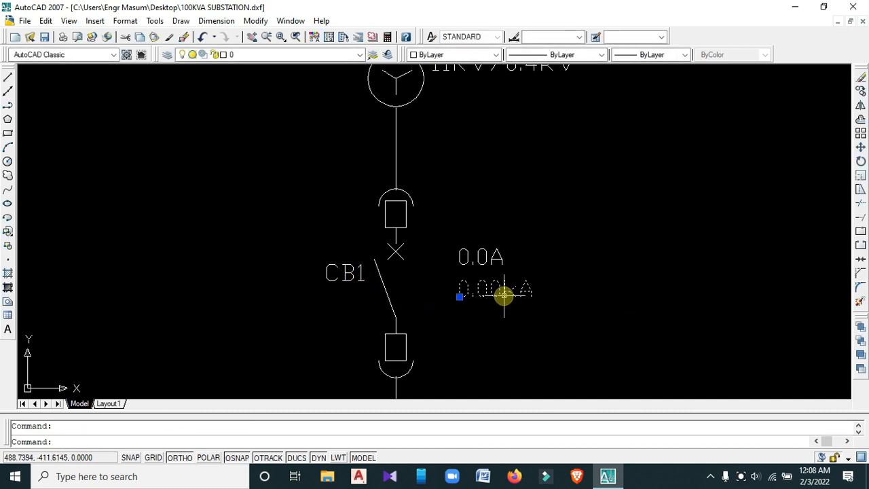
pyautogui.press('Delete')
pyautogui.click(482, 262)
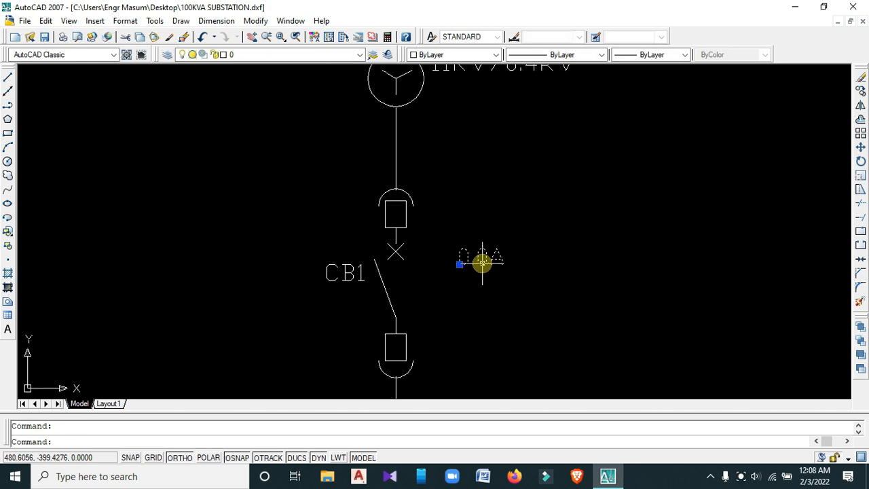
pyautogui.write('m')
pyautogui.press('Return')
pyautogui.click(451, 264)
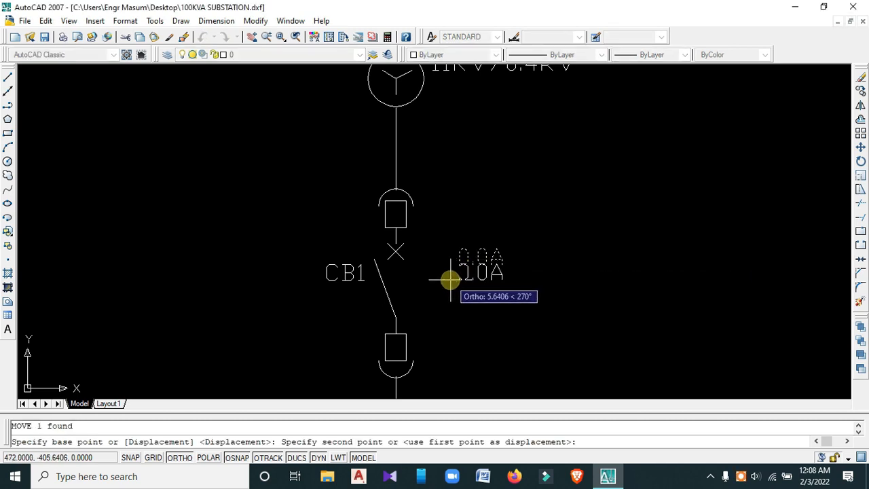
pyautogui.click(450, 279)
pyautogui.doubleClick(479, 275)
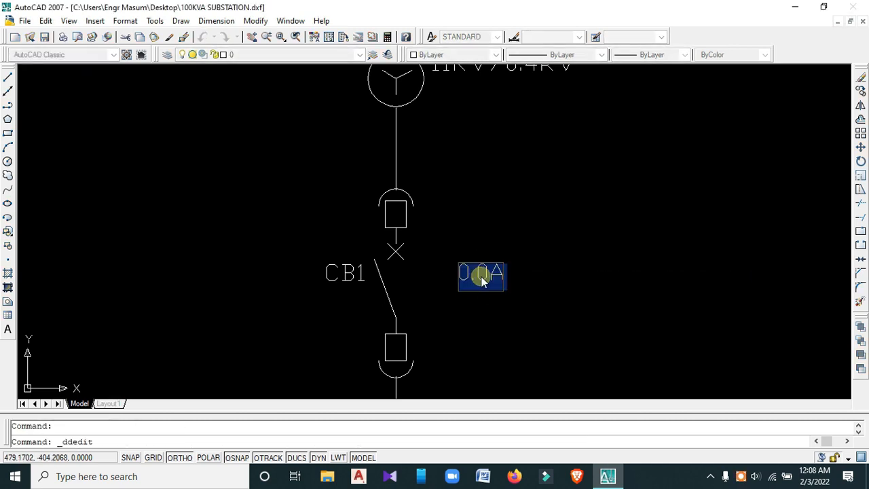
pyautogui.moveTo(490, 272); pyautogui.dragTo(450, 270)
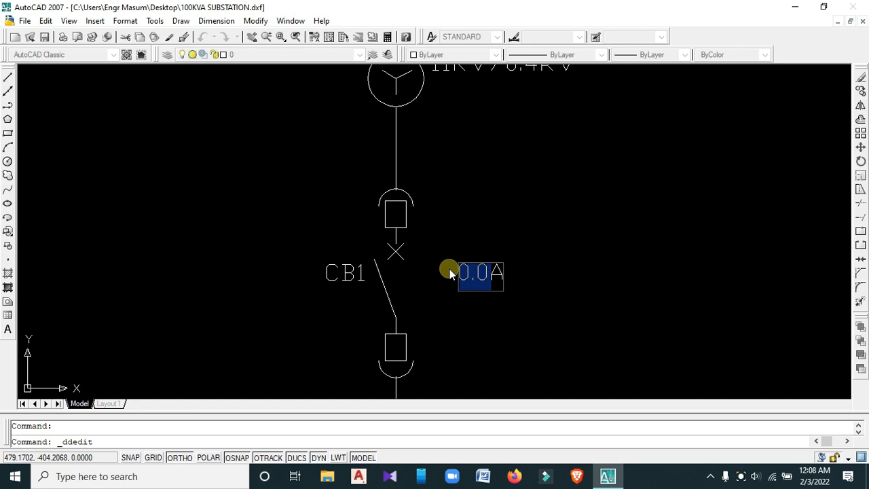
pyautogui.write('14')
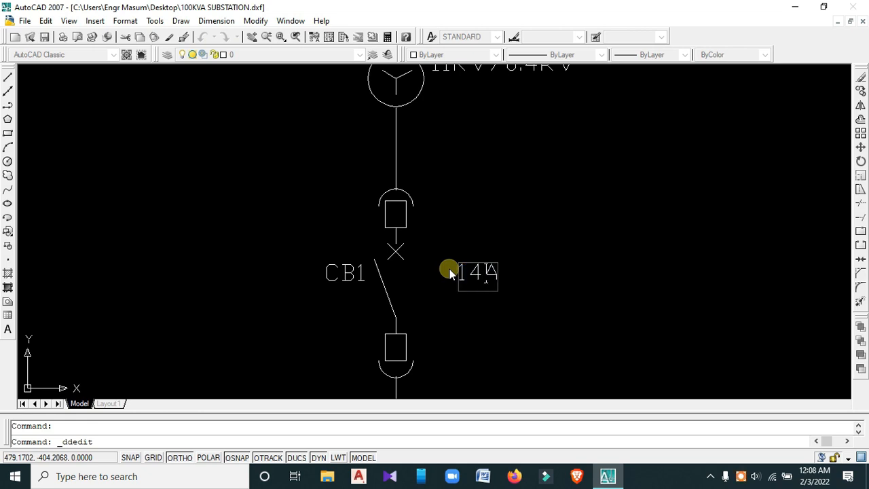
pyautogui.write('4.')
pyautogui.press('BackSpace')
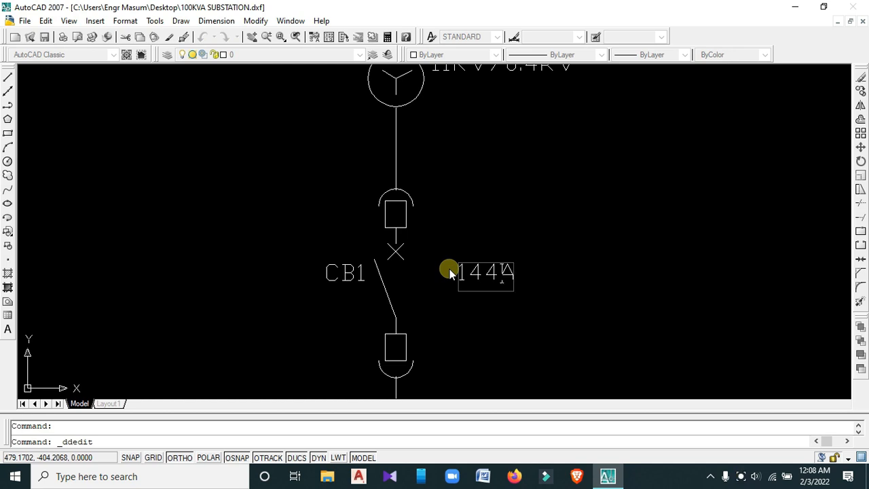
pyautogui.write(',')
pyautogui.press('BackSpace')
pyautogui.write('.33')
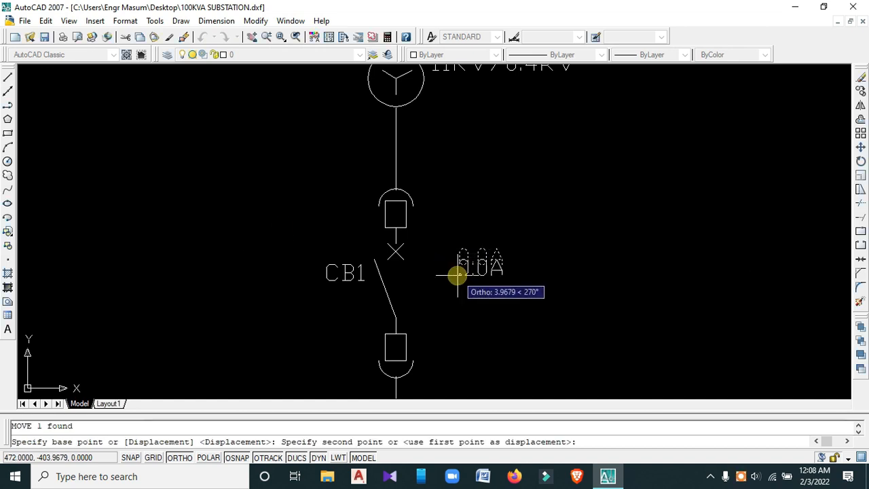
# Place the 0.0A label level with CB1 and change its text to 144.33A.
pyautogui.click(450, 279)
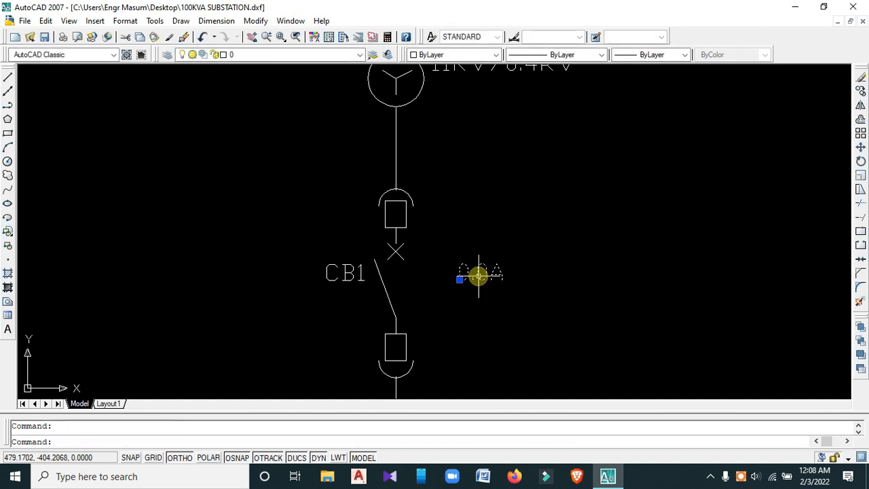
pyautogui.doubleClick(480, 274)
pyautogui.moveTo(490, 273); pyautogui.dragTo(450, 272)
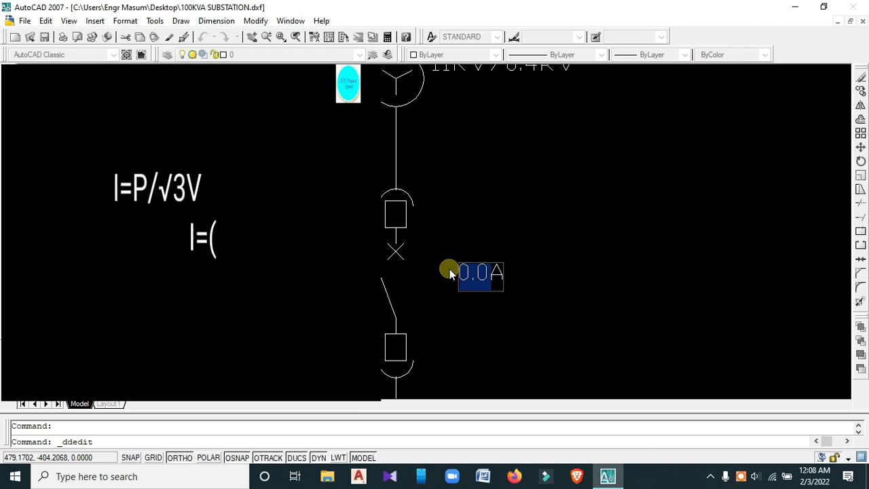
pyautogui.write('14')
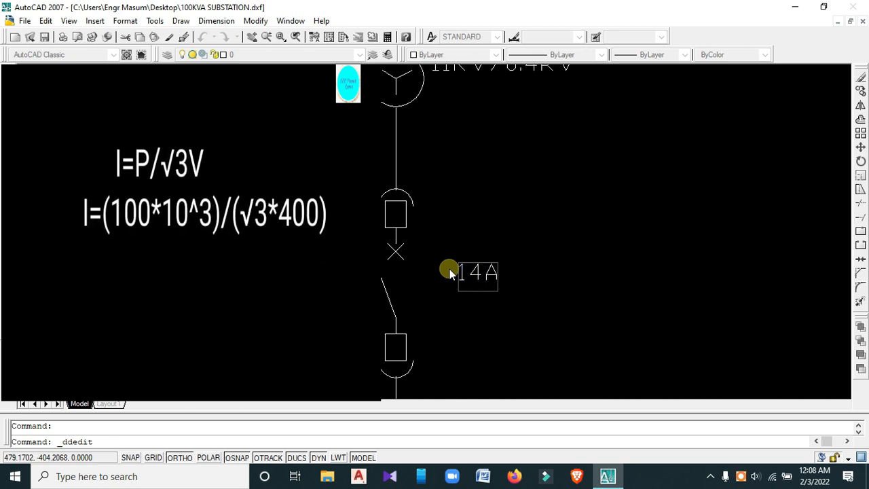
pyautogui.write('4.')
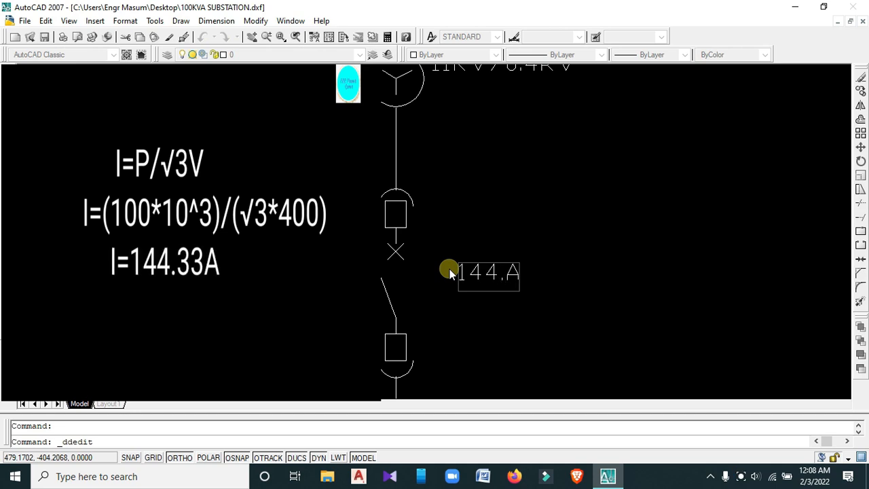
pyautogui.press('BackSpace')
pyautogui.write(',')
pyautogui.press('BackSpace')
pyautogui.write('.33')
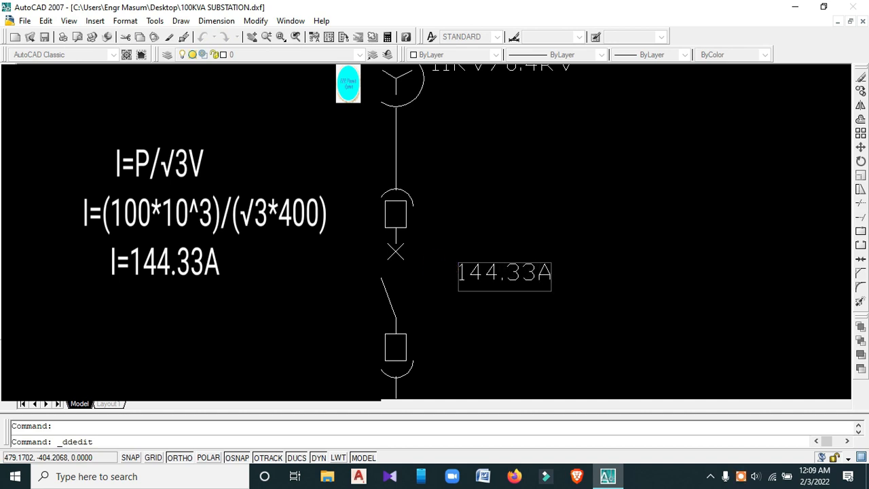
pyautogui.press('Return')
pyautogui.press('Escape')
# Shift the 144.33A label beside CB1 slightly down and copy it straight up about 48.75 units.
pyautogui.click(510, 307)
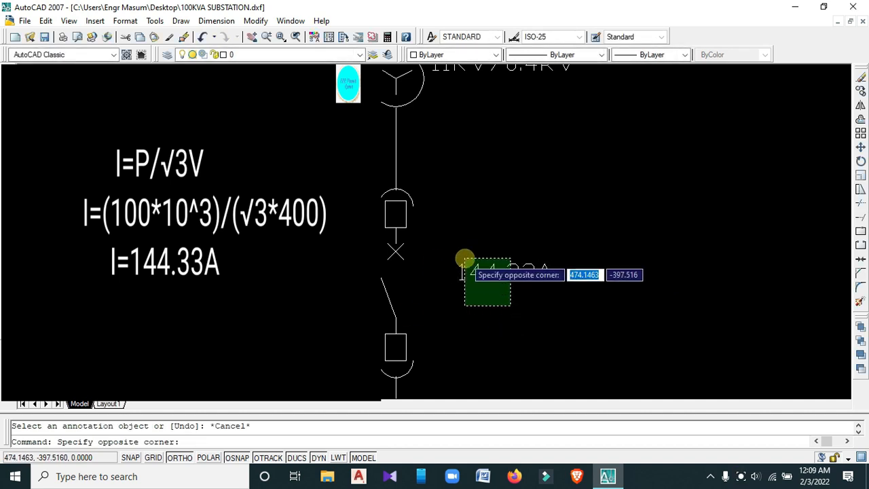
pyautogui.click(465, 258)
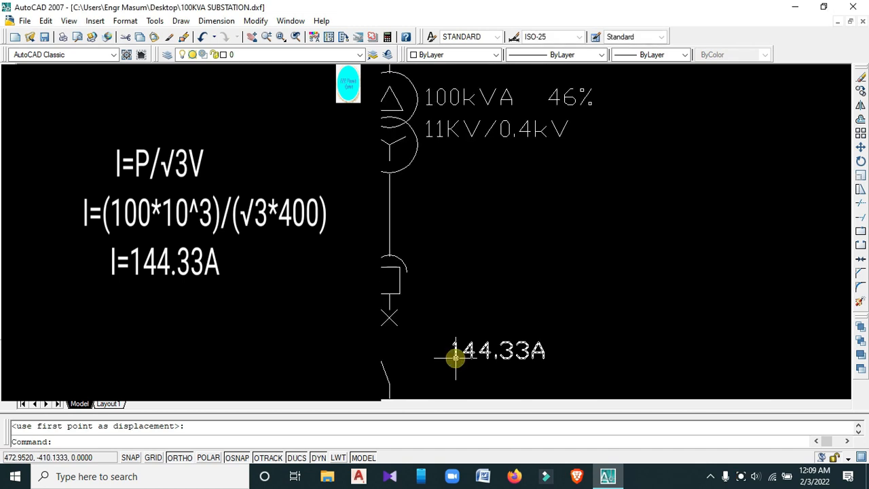
pyautogui.click(465, 370)
pyautogui.click(444, 324)
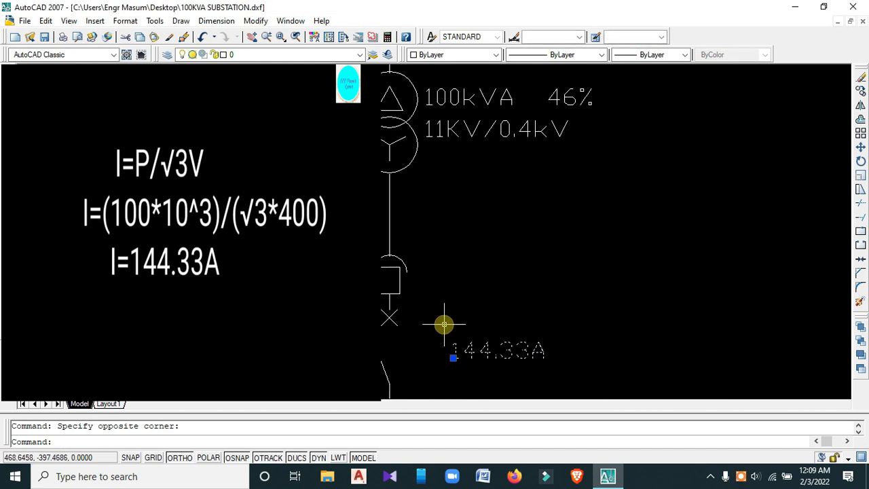
pyautogui.write('co')
pyautogui.press('Return')
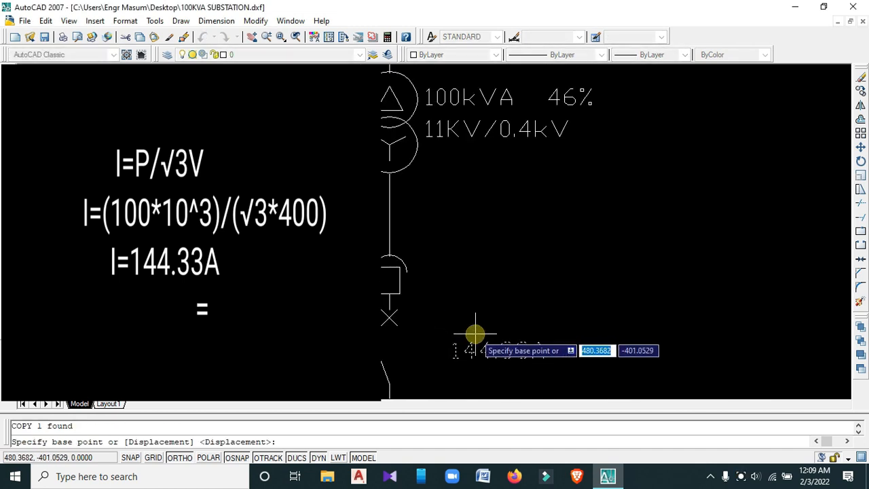
pyautogui.click(476, 332)
pyautogui.click(467, 204)
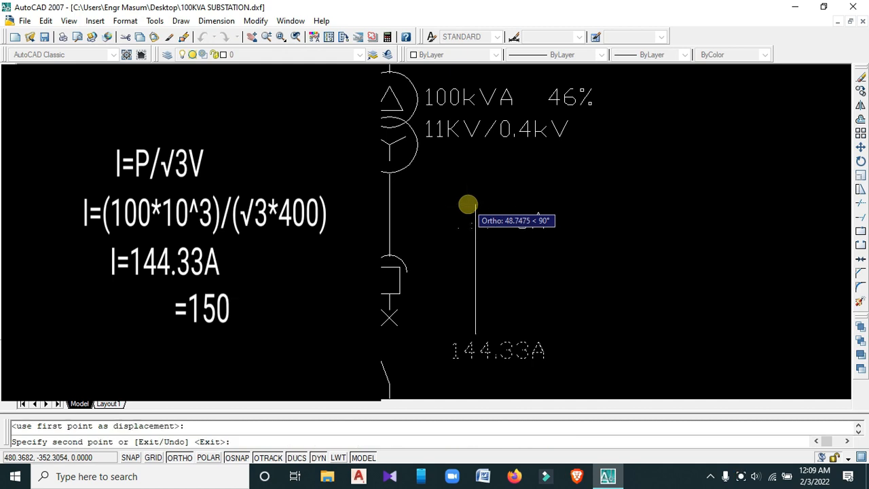
pyautogui.press('Escape')
# Rotate the copied 144.33A label to 270° so that it reads vertically downward.
pyautogui.click(484, 232)
pyautogui.click(460, 204)
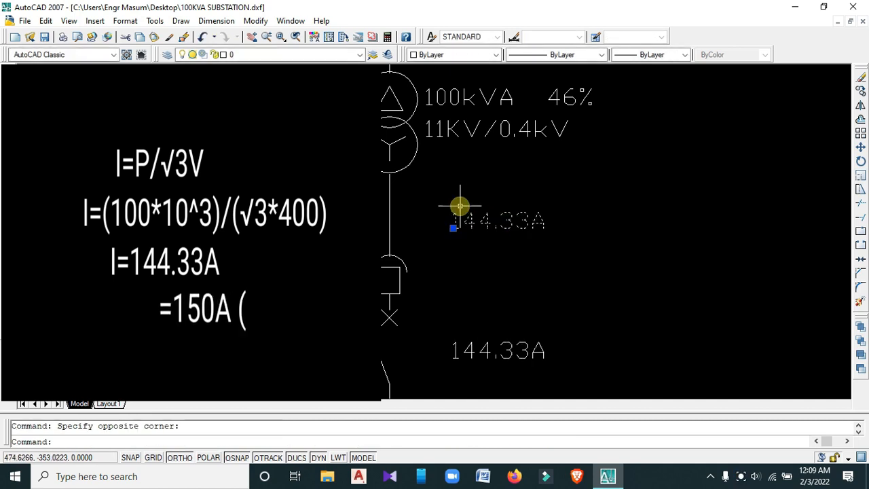
pyautogui.write('ro')
pyautogui.press('Return')
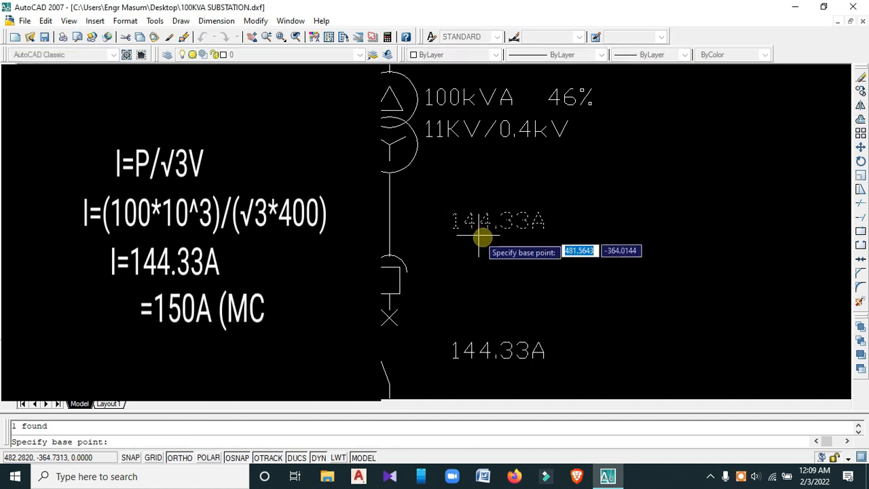
pyautogui.click(540, 253)
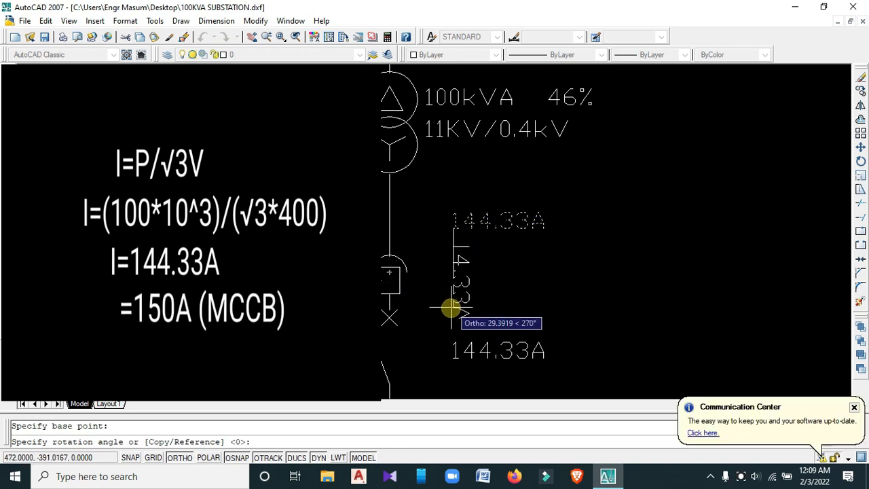
pyautogui.click(461, 281)
# Move the vertical 144.33A label up and alongside the line between transformer T1 and breaker CB1.
pyautogui.click(461, 281)
pyautogui.write('m')
pyautogui.press('Return')
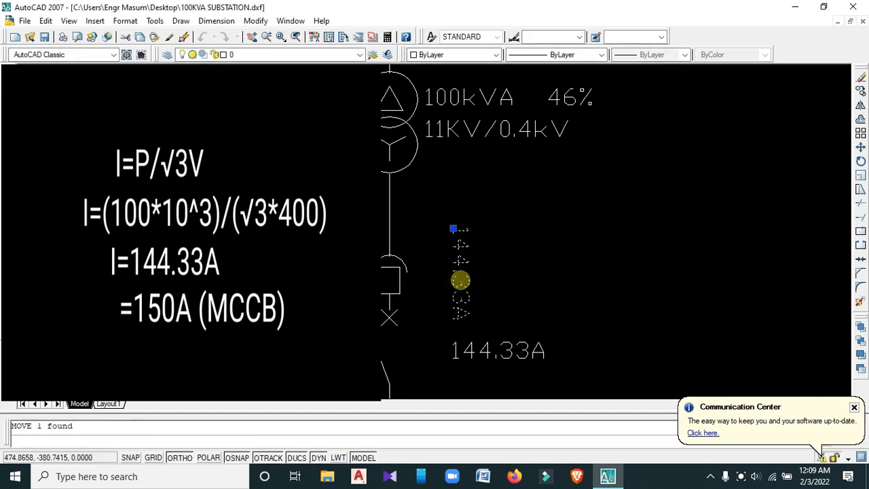
pyautogui.click(424, 277)
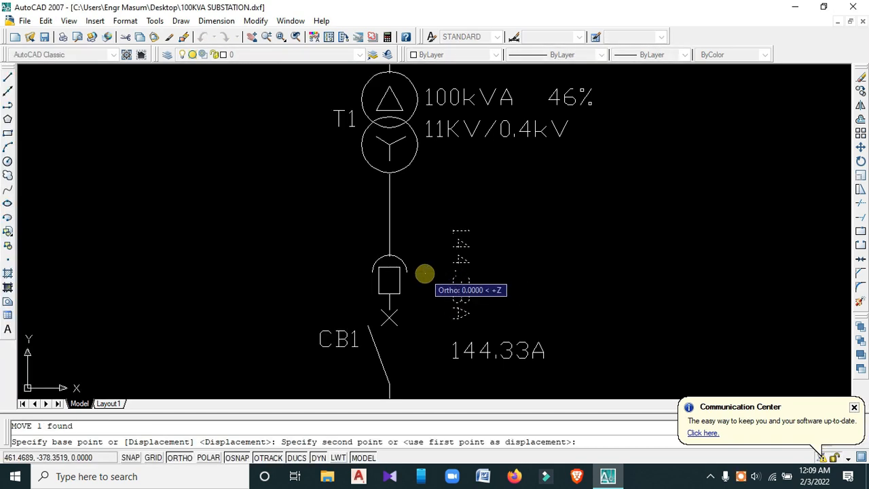
pyautogui.click(394, 220)
pyautogui.press('Escape')
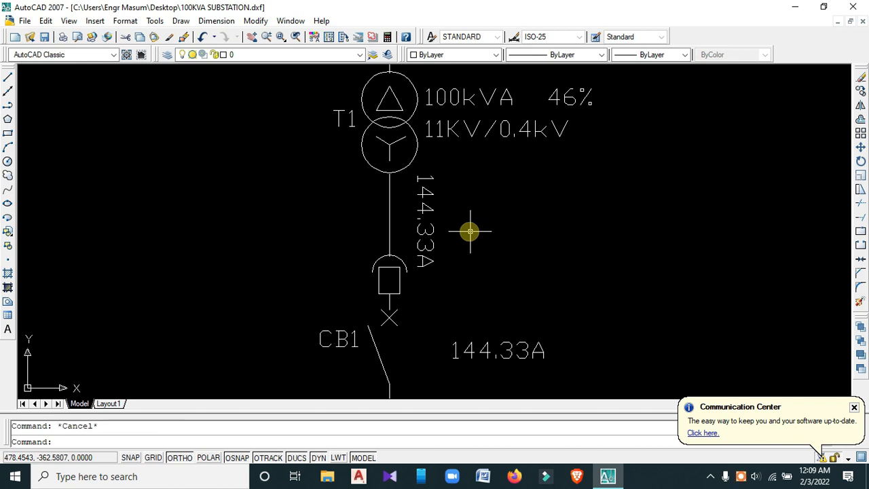
# Change the horizontal 144.33A label beside breaker CB1 to read 150A.
pyautogui.scroll(-3, 468, 233)
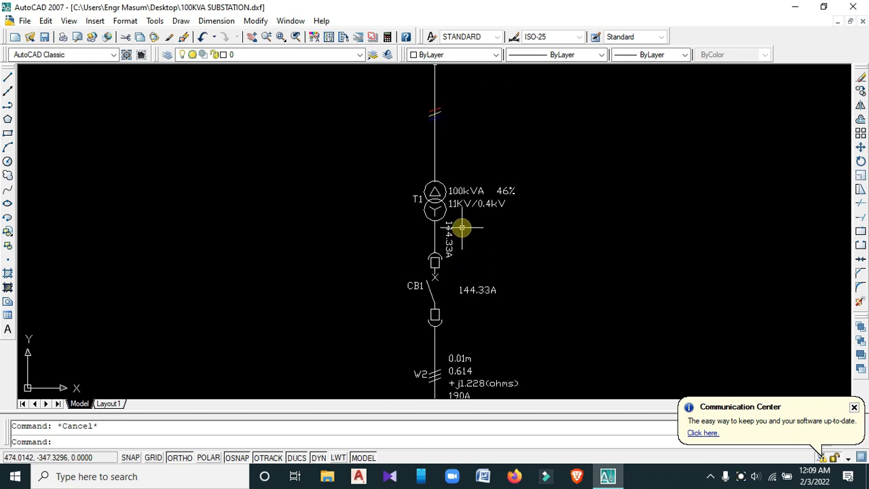
pyautogui.moveTo(448, 270); pyautogui.dragTo(446, 240, button='middle')
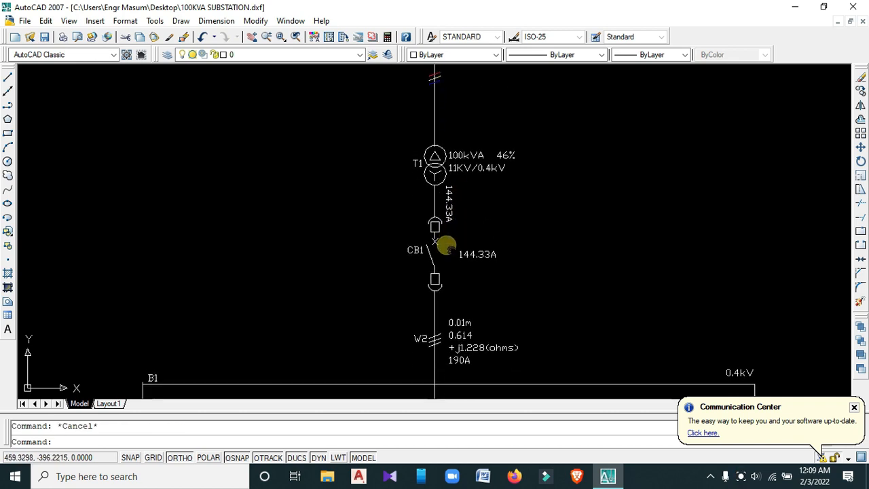
pyautogui.scroll(6, 469, 252)
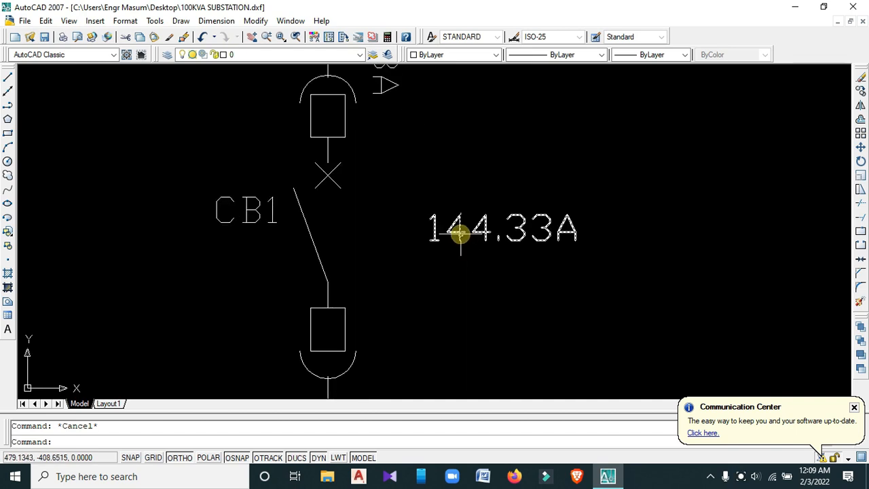
pyautogui.doubleClick(459, 231)
pyautogui.click(541, 238)
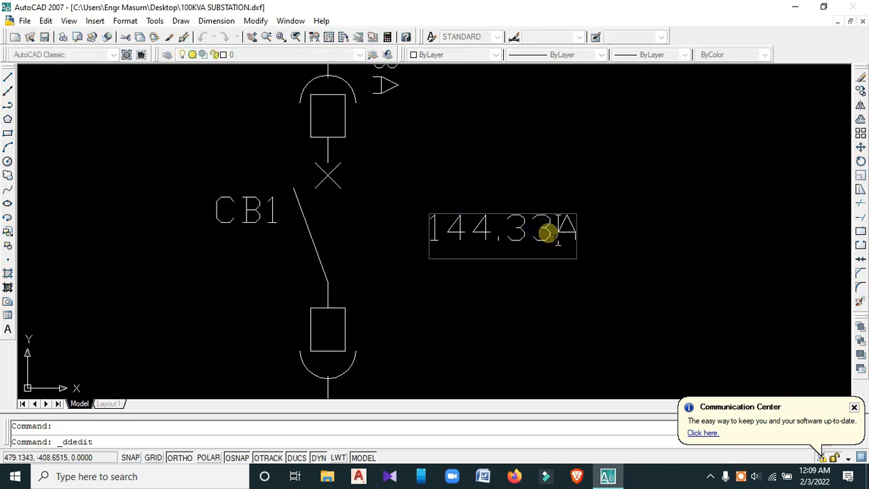
pyautogui.moveTo(547, 233); pyautogui.dragTo(426, 231)
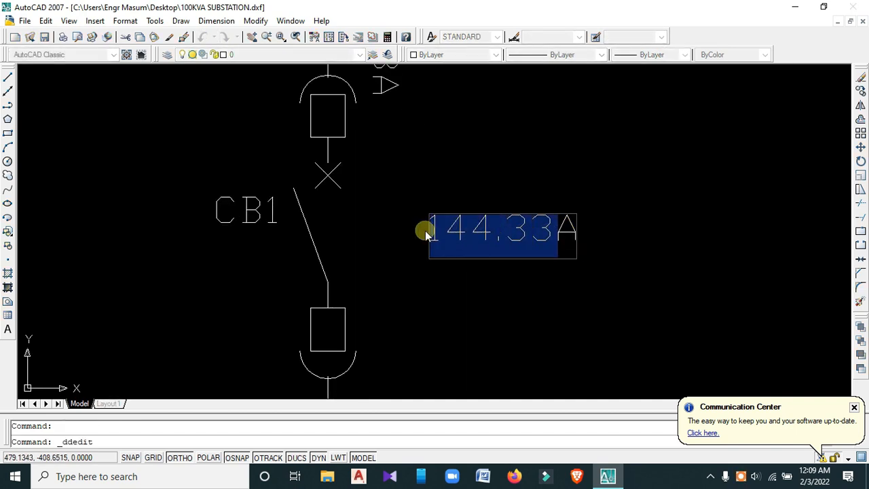
pyautogui.press('Delete')
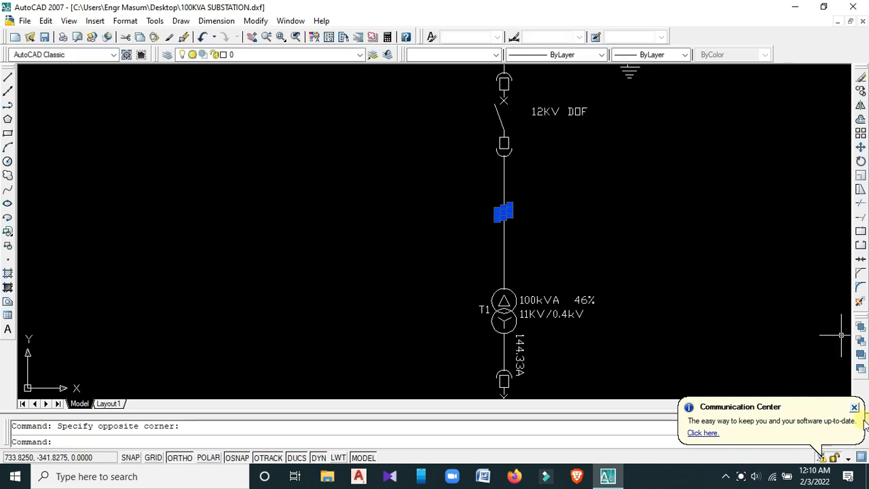
pyautogui.click(854, 407)
pyautogui.write('m')
pyautogui.press('Return')
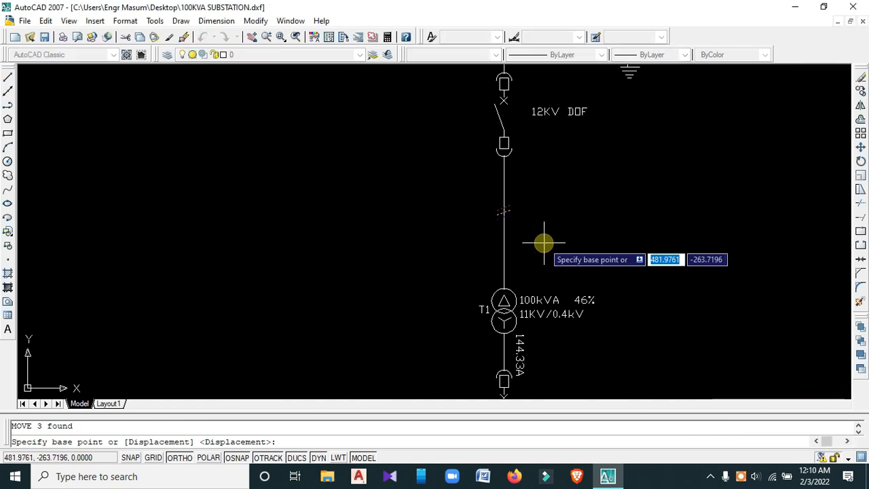
pyautogui.press('Escape')
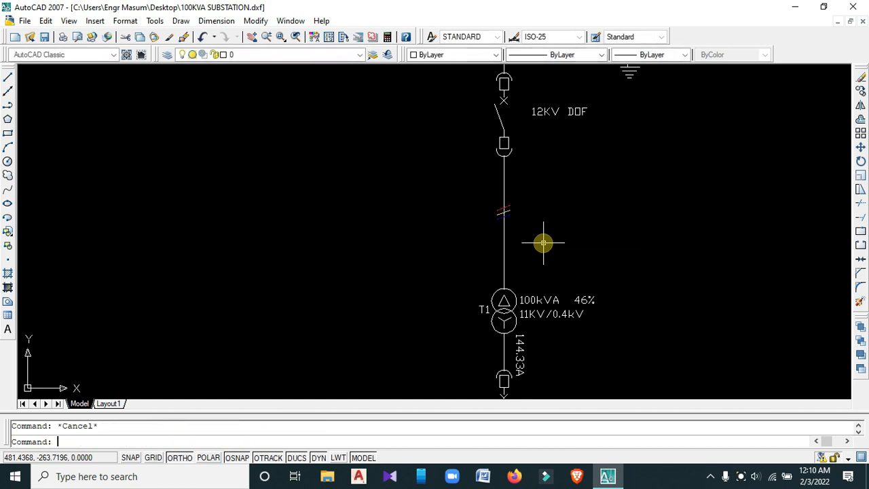
pyautogui.write('co')
pyautogui.press('Return')
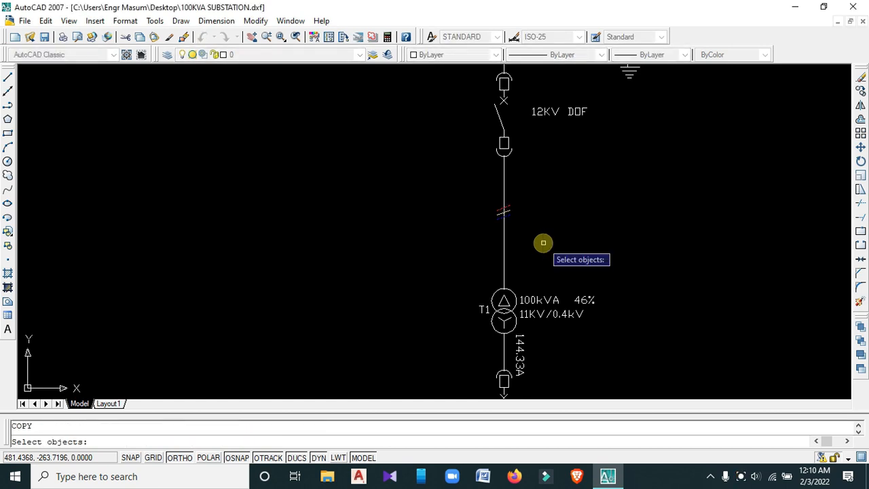
pyautogui.press('Escape')
pyautogui.press('Escape')
# Copy the three coloured phase marks above transformer T1 straight down onto the line between CB1 and busbar B1.
pyautogui.write('c')
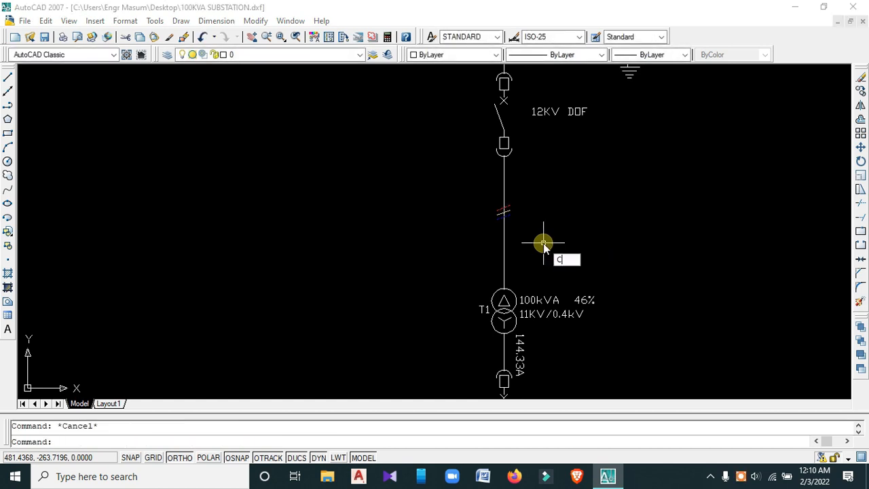
pyautogui.write('o')
pyautogui.press('Return')
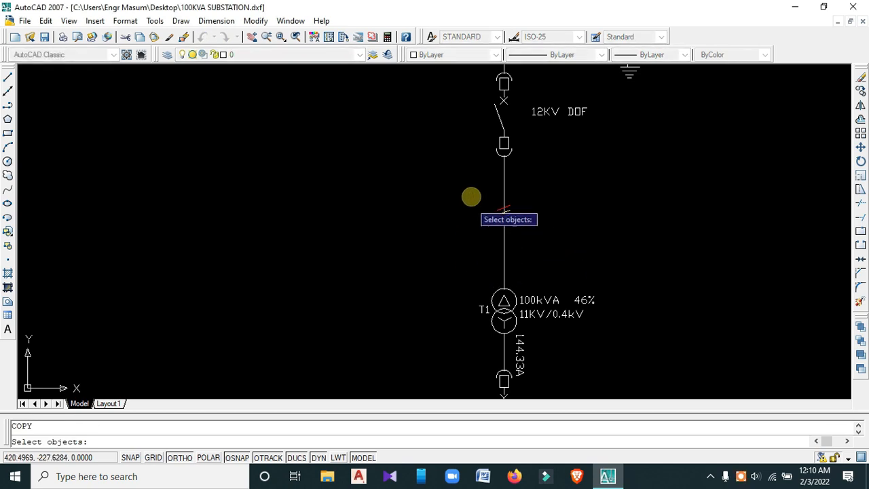
pyautogui.click(472, 194)
pyautogui.click(504, 228)
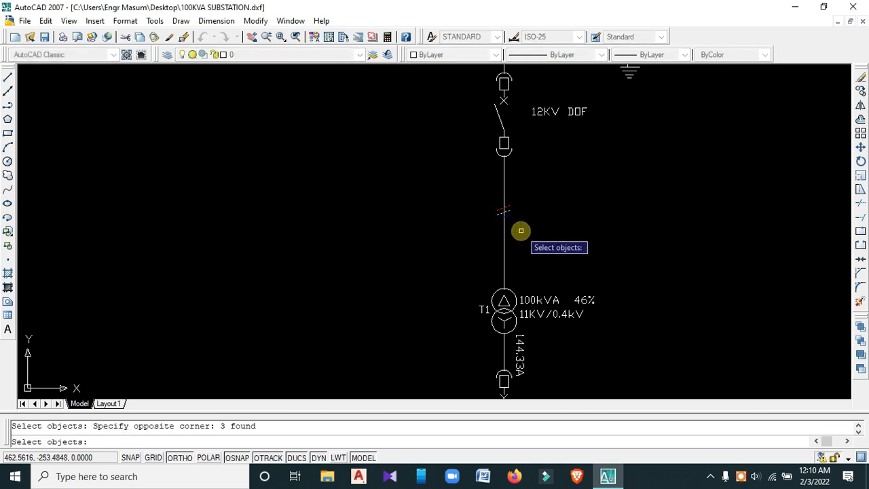
pyautogui.press('Return')
pyautogui.click(502, 219)
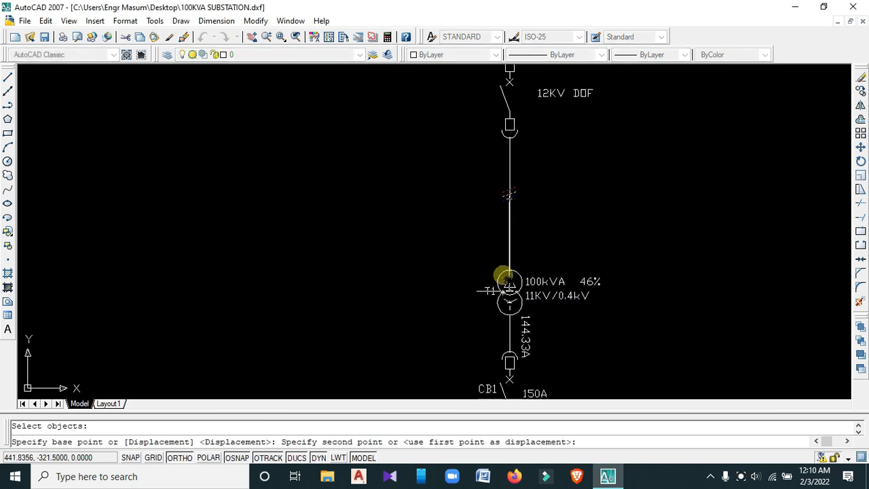
pyautogui.moveTo(503, 275); pyautogui.dragTo(533, 121, button='middle')
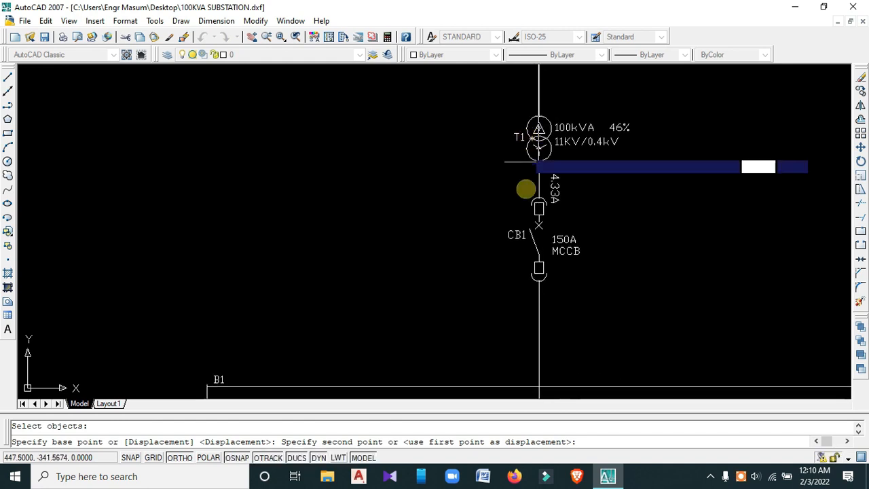
pyautogui.click(538, 333)
pyautogui.press('Escape')
# Examine the feeders below busbar B1, including the labels of breakers CB3, CB4 and CB5 and loads L1 and L2.
pyautogui.scroll(-4, 566, 319)
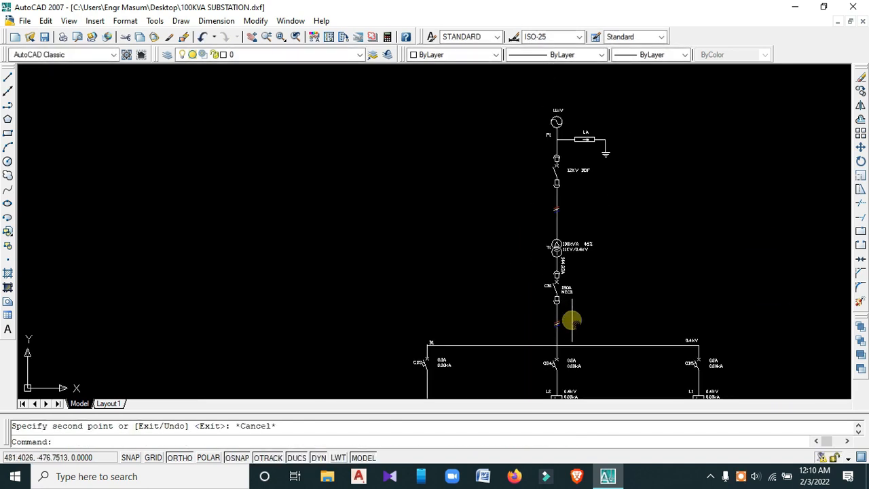
pyautogui.moveTo(571, 320); pyautogui.dragTo(561, 251, button='middle')
pyautogui.scroll(3, 419, 306)
pyautogui.scroll(-2, 414, 305)
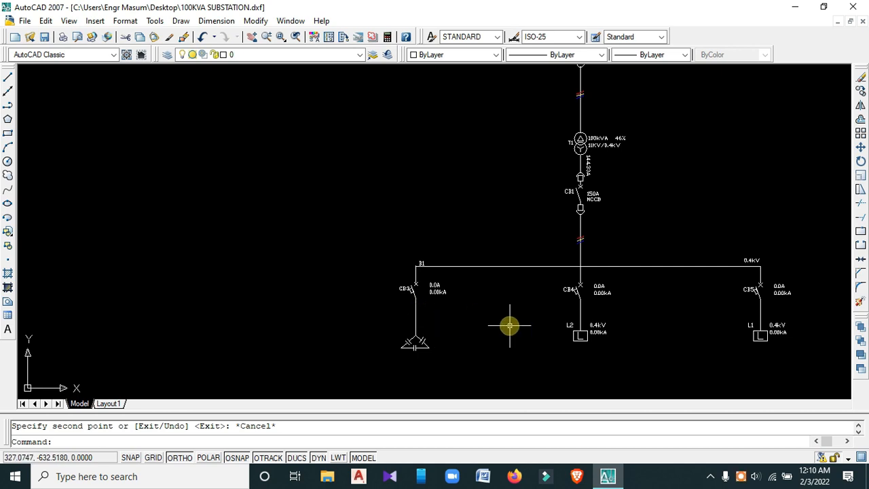
pyautogui.moveTo(510, 324)
pyautogui.mouseDown(button='middle')
pyautogui.moveTo(488, 277)
pyautogui.moveTo(440, 296)
pyautogui.mouseUp(button='middle')
pyautogui.scroll(3, 396, 260)
pyautogui.scroll(-2, 417, 250)
pyautogui.moveTo(543, 223); pyautogui.dragTo(511, 187, button='middle')
pyautogui.scroll(2, 524, 262)
pyautogui.scroll(2, 534, 305)
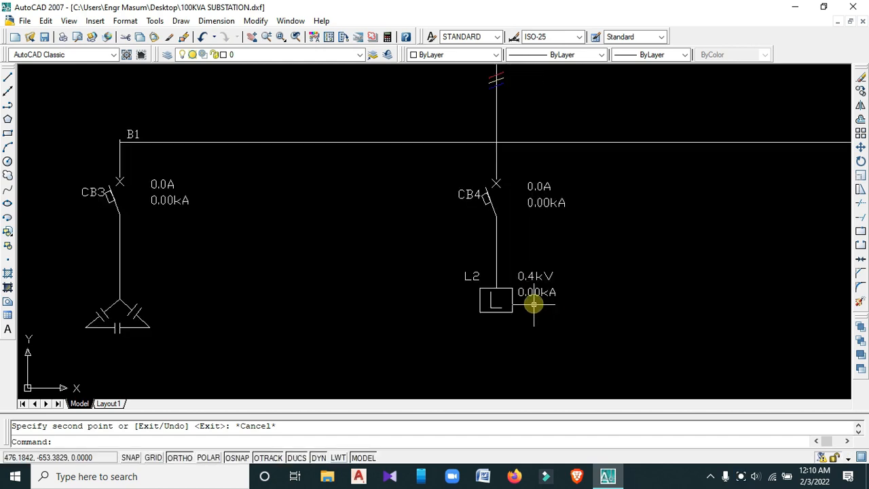
pyautogui.moveTo(534, 305); pyautogui.dragTo(483, 273, button='middle')
pyautogui.scroll(-2, 501, 281)
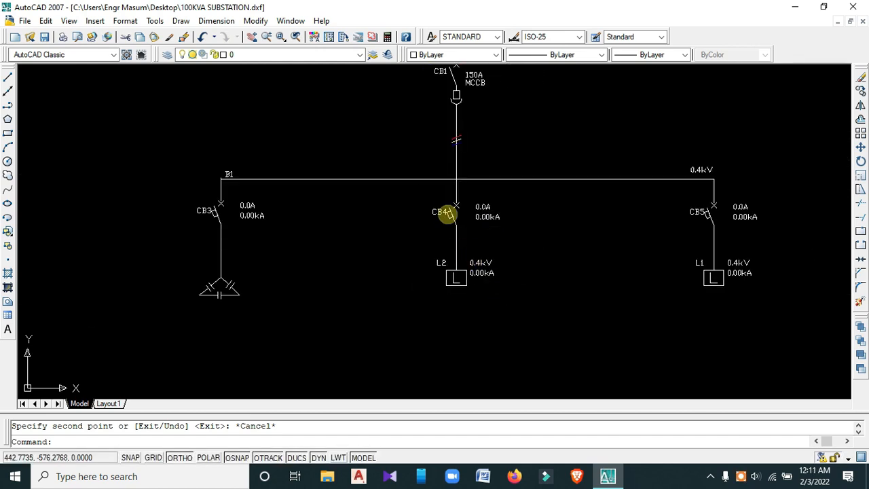
# Erase the 0.4kV texts beside loads L2 and L1.
pyautogui.click(495, 283)
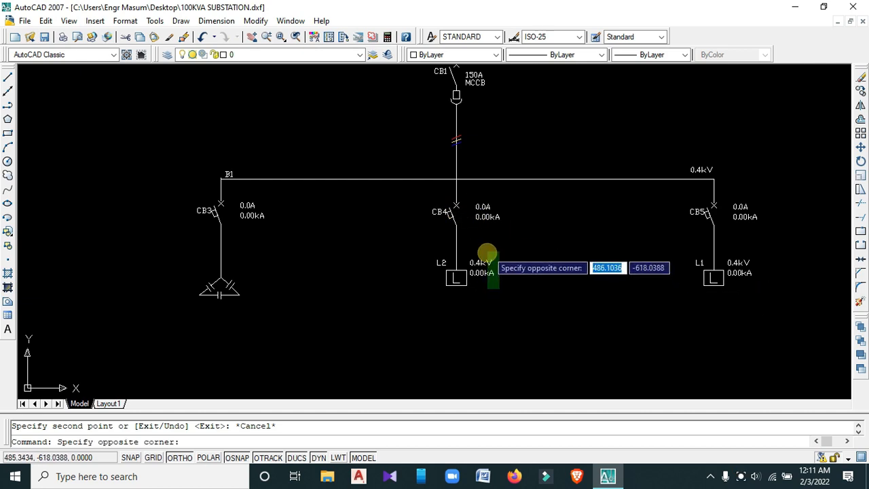
pyautogui.click(485, 262)
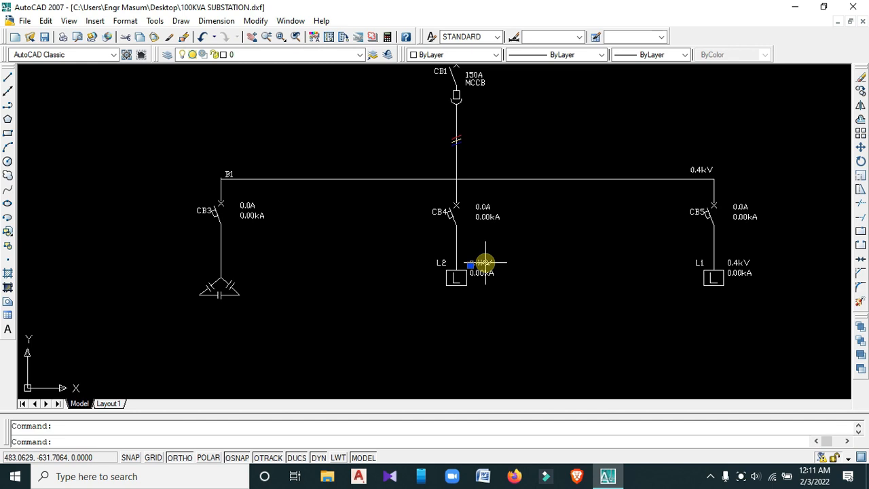
pyautogui.press('Delete')
pyautogui.click(742, 262)
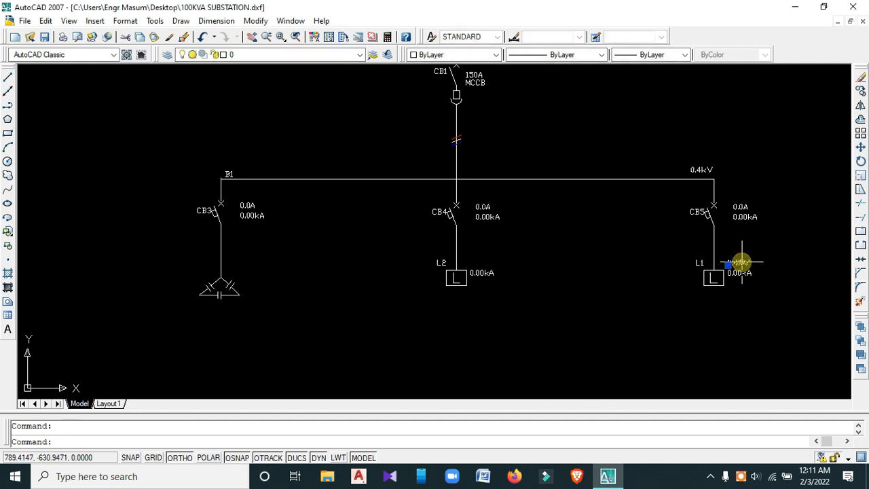
pyautogui.press('Delete')
# Change the 0.00kA text beside load L2 to 40KW.
pyautogui.click(483, 275)
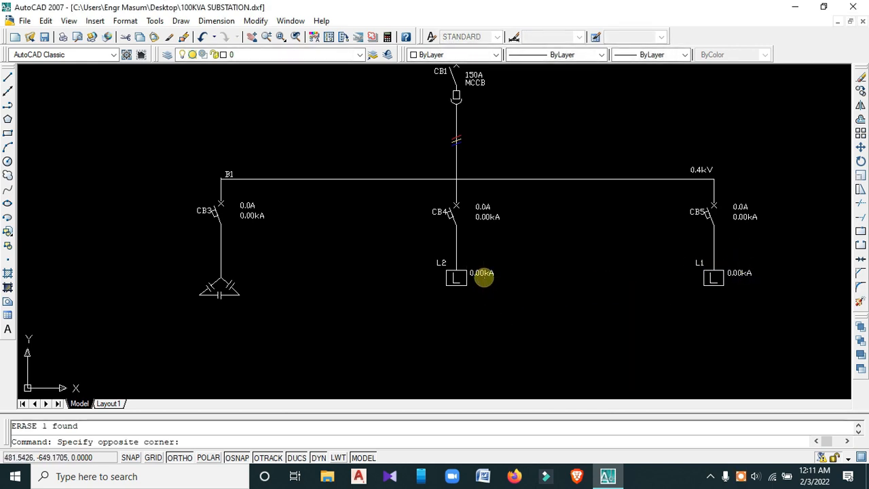
pyautogui.doubleClick(484, 273)
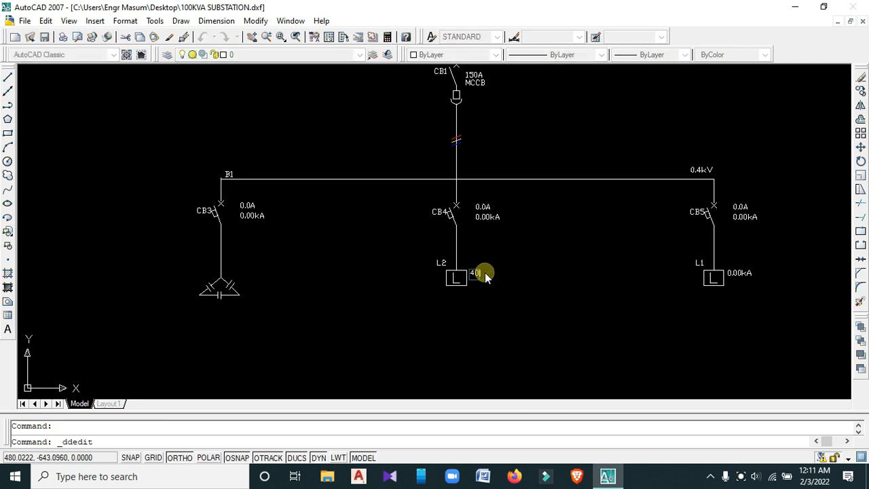
pyautogui.press('Return')
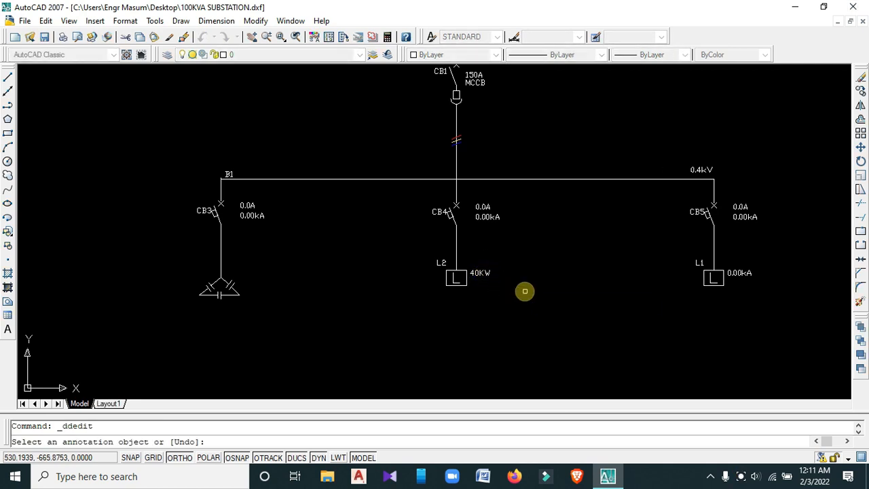
# Change the 0.00kA text beside load L1 to 40KW.
pyautogui.click(735, 273)
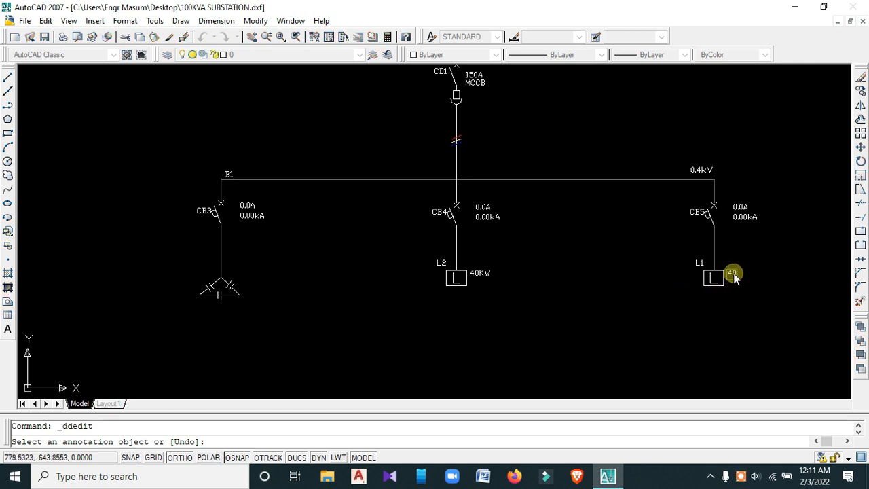
pyautogui.press('Return')
pyautogui.press('Escape')
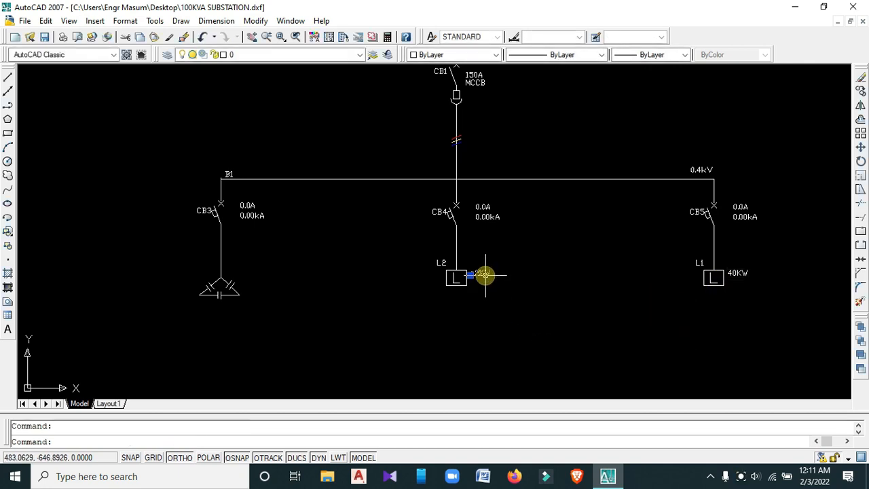
# Copy the 40KW text beside load L2 horizontally to the capacitor bank below breaker CB3.
pyautogui.click(484, 280)
pyautogui.write('c')
pyautogui.press('Return')
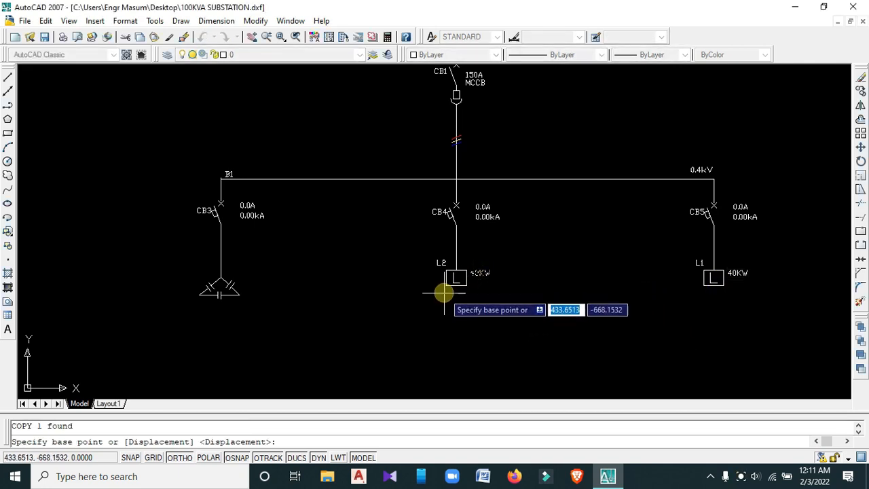
pyautogui.click(482, 285)
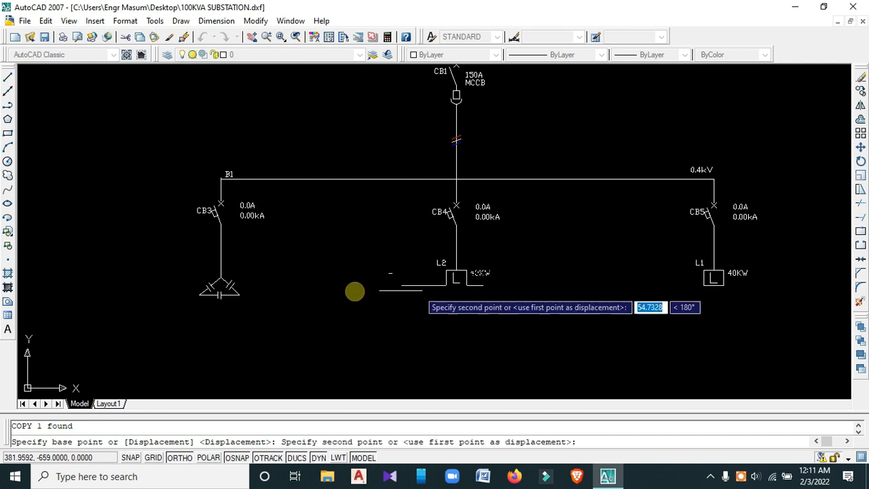
pyautogui.click(252, 290)
pyautogui.press('Escape')
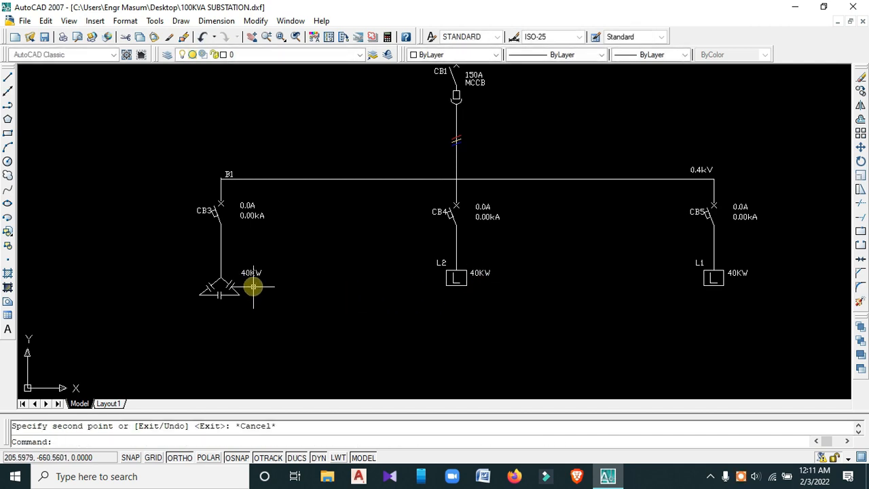
# Change the copied text beside the capacitor bank to 60KVAR.
pyautogui.doubleClick(251, 275)
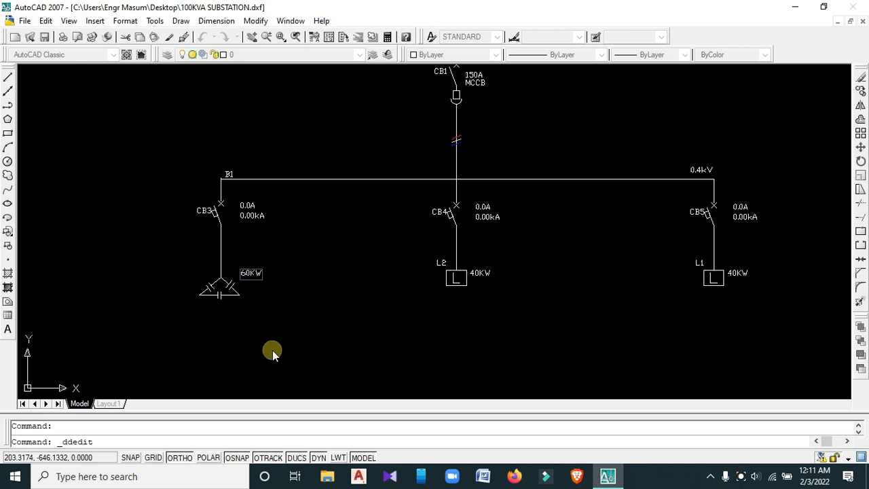
pyautogui.moveTo(252, 272); pyautogui.dragTo(280, 276)
pyautogui.press('Return')
pyautogui.press('Escape')
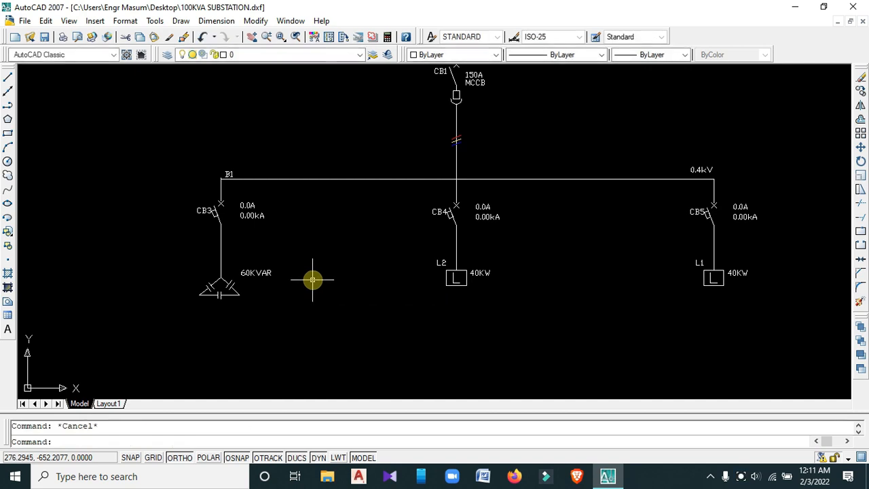
# Examine the current and kA rating texts beside breakers CB3 and CB4 below busbar B1.
pyautogui.scroll(2, 236, 202)
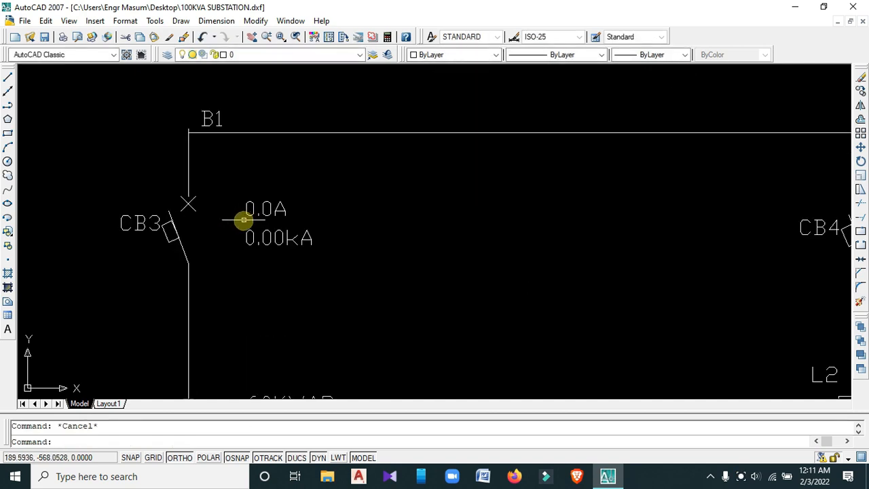
pyautogui.scroll(-3, 243, 219)
pyautogui.scroll(-2, 214, 238)
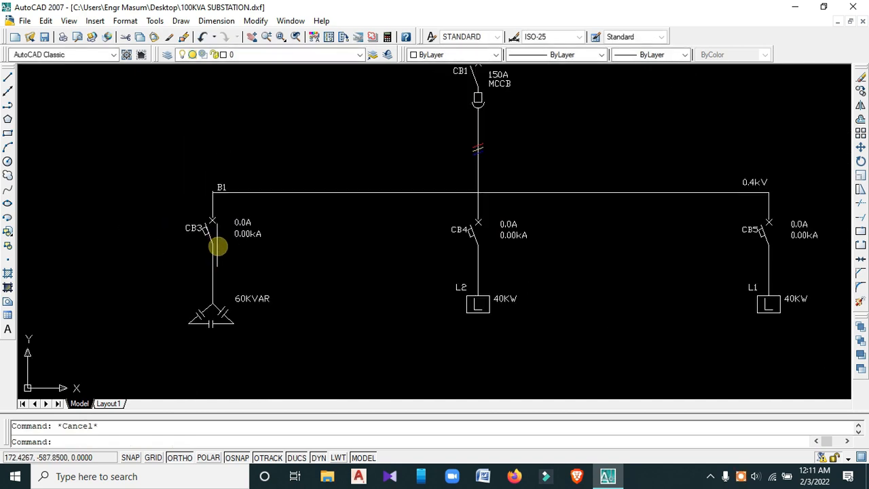
pyautogui.scroll(4, 192, 265)
pyautogui.scroll(-4, 192, 265)
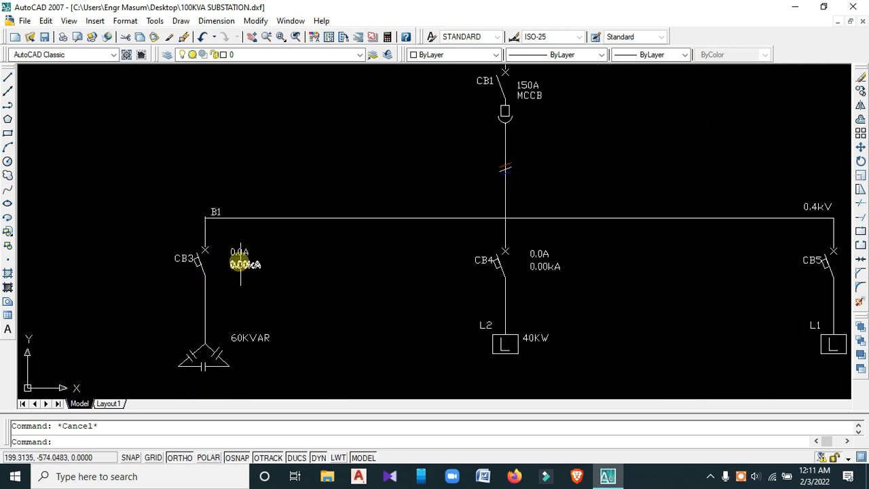
pyautogui.scroll(3, 239, 259)
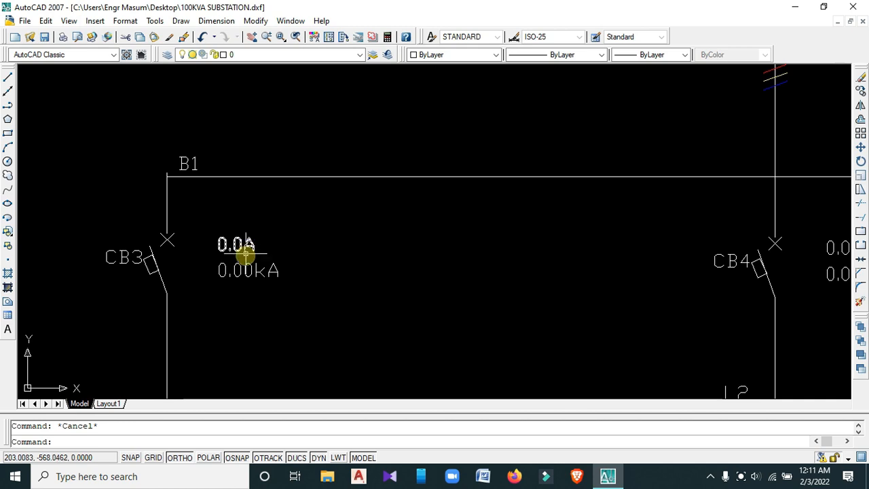
pyautogui.scroll(-2, 248, 250)
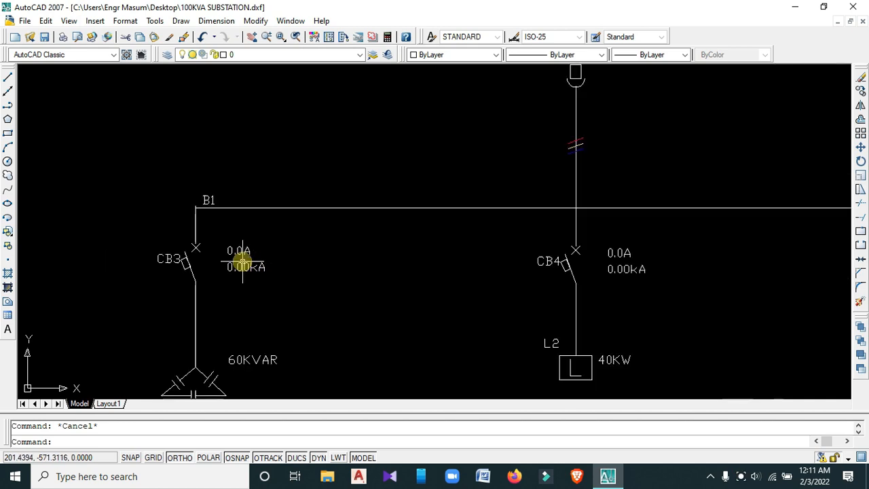
pyautogui.click(264, 286)
pyautogui.click(231, 239)
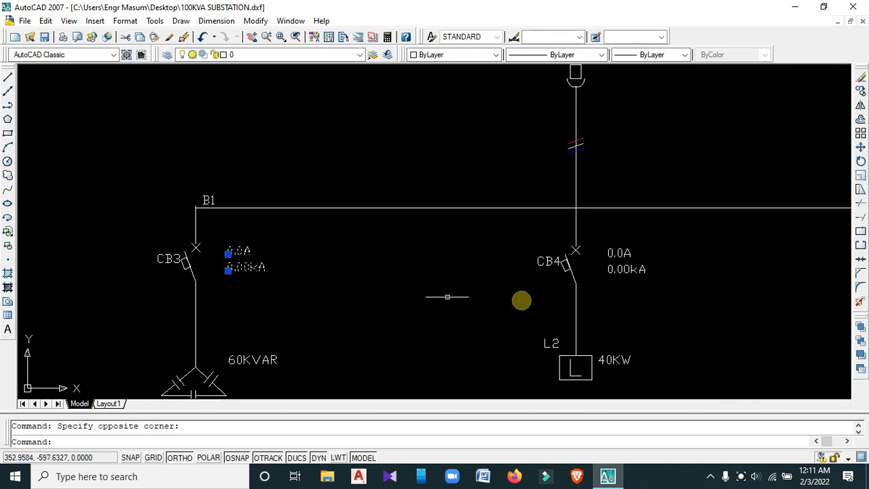
pyautogui.moveTo(626, 304); pyautogui.dragTo(489, 312, button='middle')
pyautogui.press('Escape')
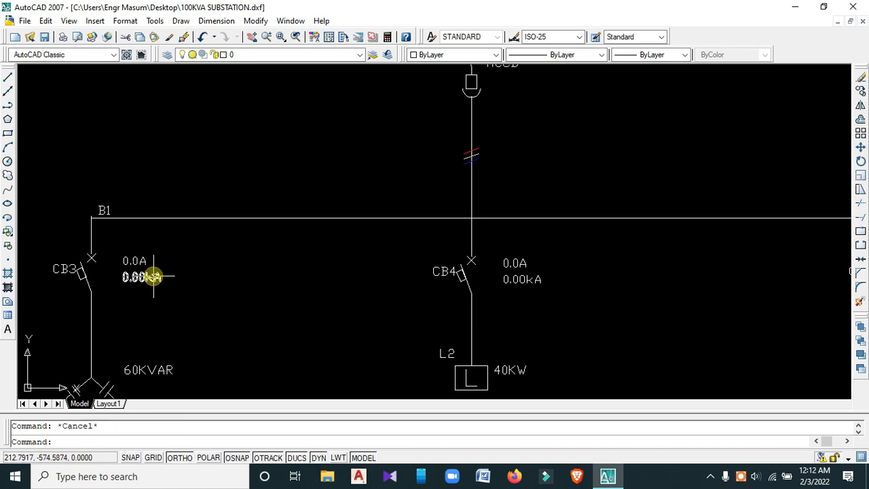
# Change the 0.0A text beside breaker CB3 to I=86.59A.
pyautogui.scroll(-2, 139, 288)
pyautogui.moveTo(140, 310); pyautogui.dragTo(148, 276, button='middle')
pyautogui.scroll(2, 148, 277)
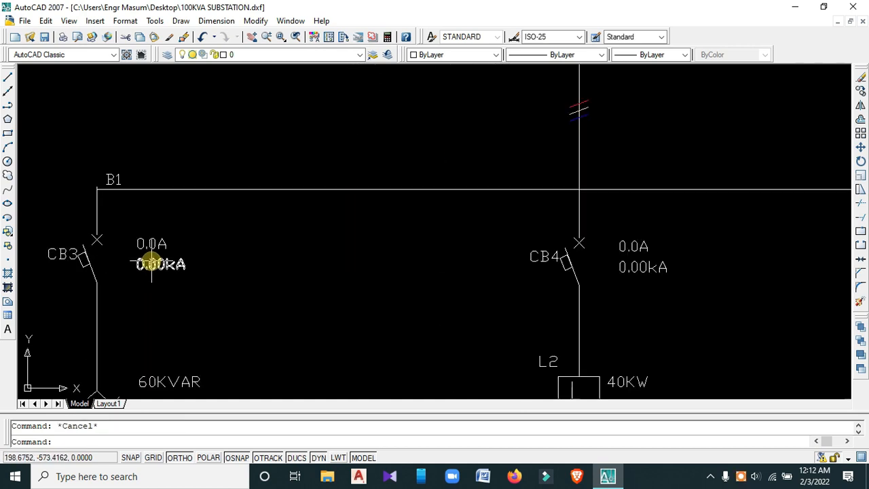
pyautogui.doubleClick(153, 249)
pyautogui.moveTo(154, 246); pyautogui.dragTo(142, 241)
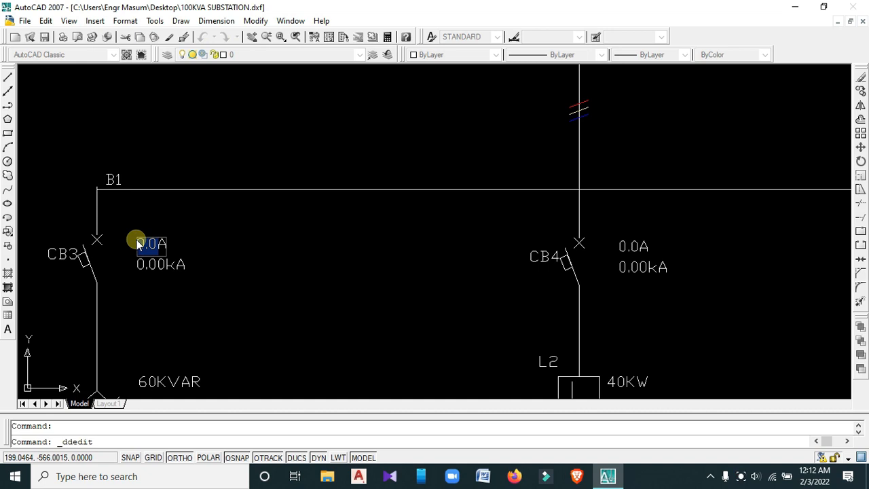
pyautogui.write('36A')
pyautogui.write('1')
pyautogui.write('=86')
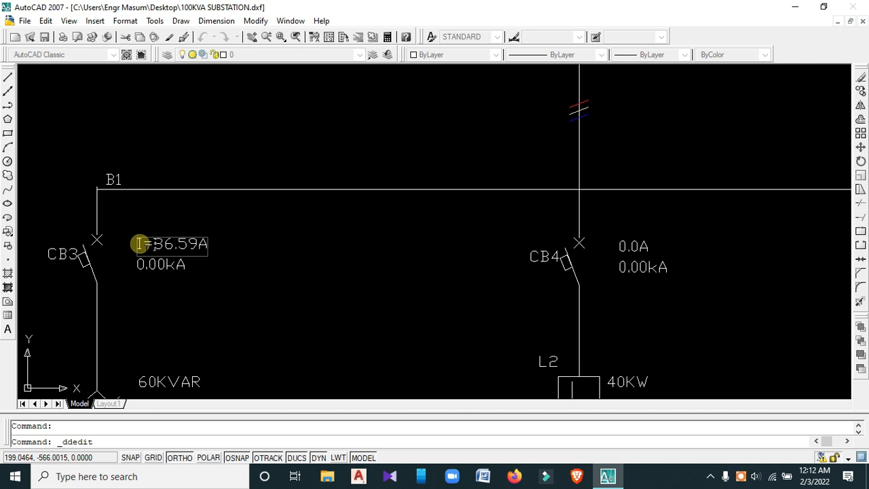
pyautogui.press('Return')
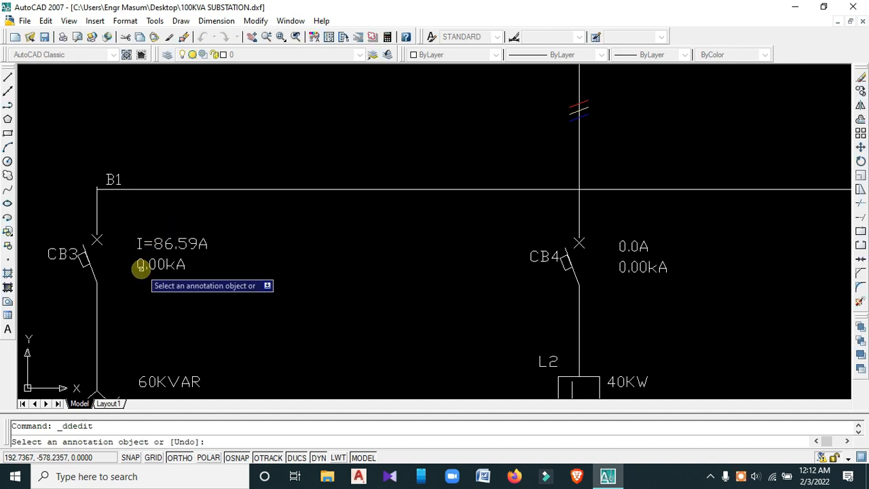
# Change the 0.00kA text beside breaker CB3 to 100A MCCB and finish the text editing.
pyautogui.click(156, 266)
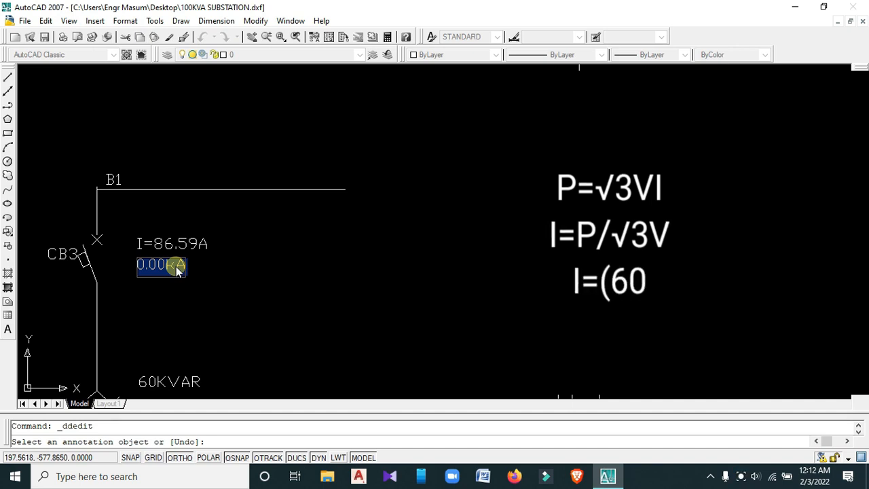
pyautogui.write('10')
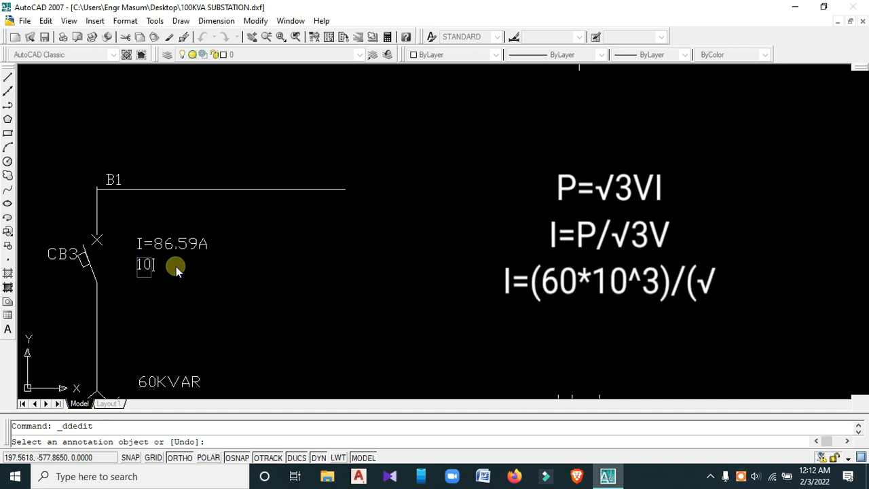
pyautogui.write('0K')
pyautogui.press('BackSpace')
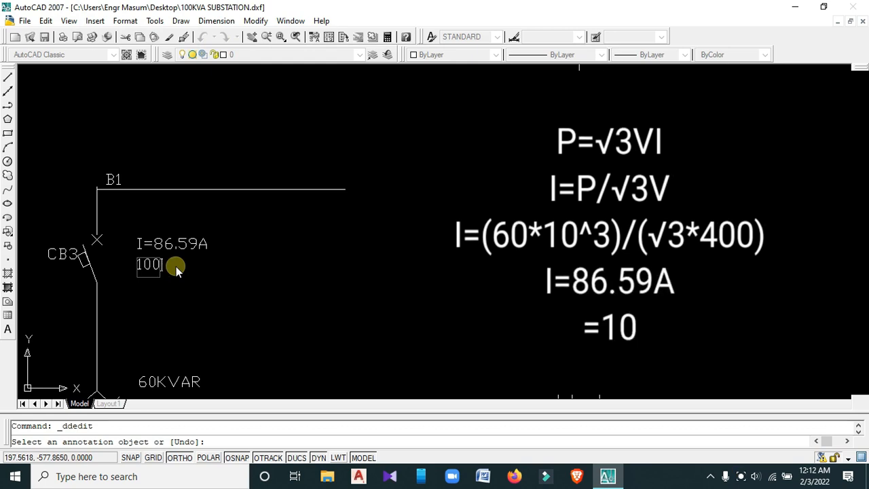
pyautogui.write('A')
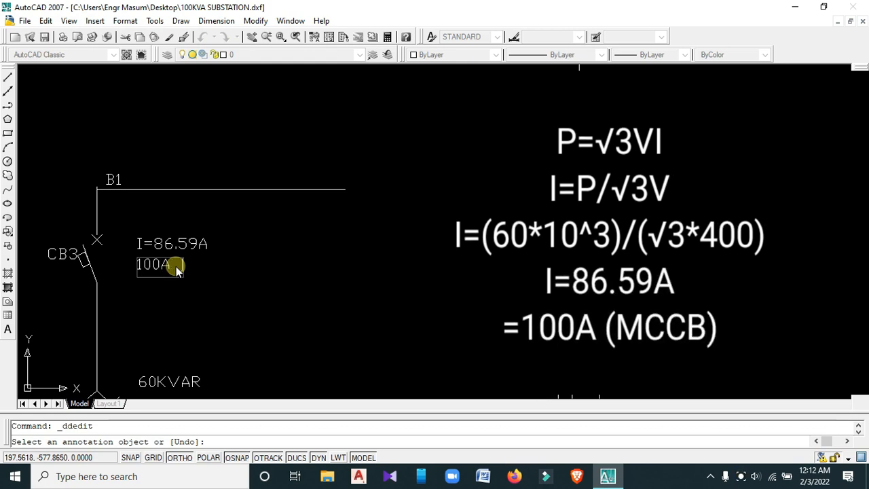
pyautogui.write(' MCCB')
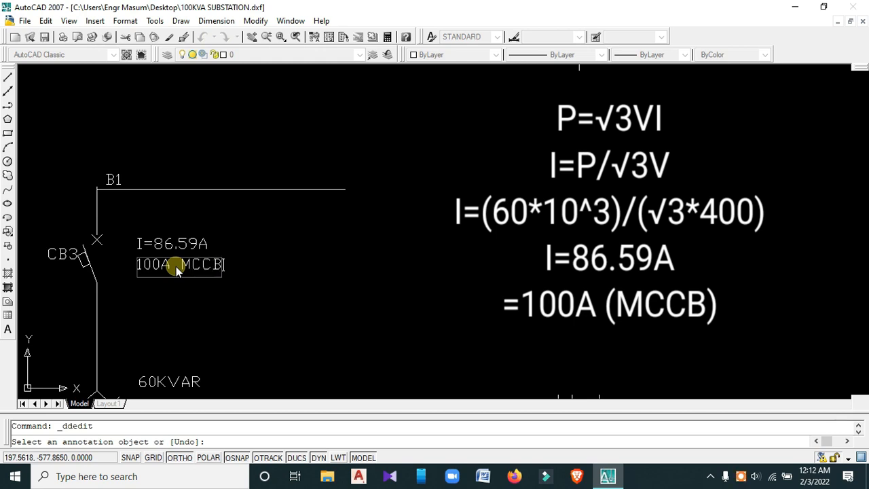
pyautogui.click(263, 276)
pyautogui.rightClick(261, 238)
pyautogui.click(275, 245)
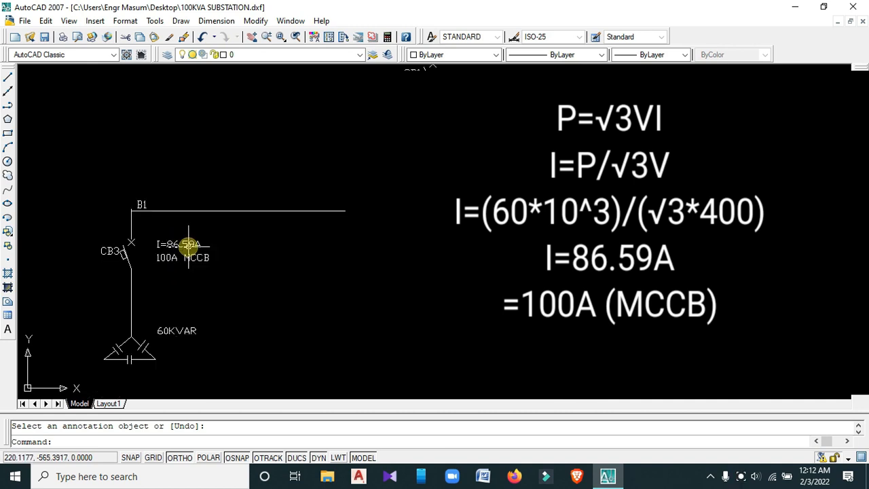
# Change the 0.0A text beside breaker CB4 to I=72.8A.
pyautogui.scroll(-2, 202, 237)
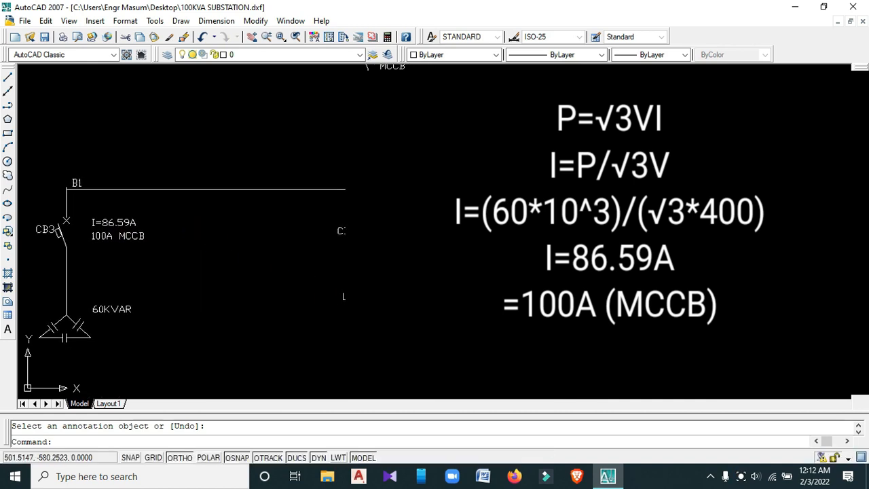
pyautogui.doubleClick(401, 225)
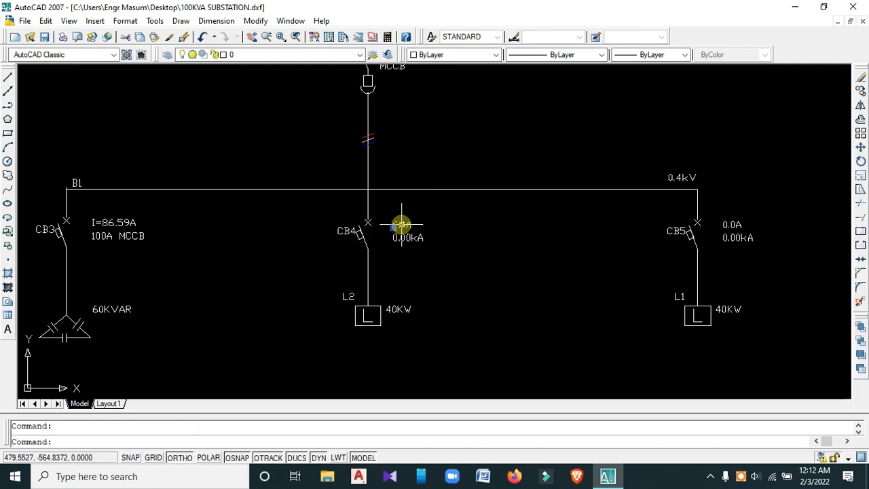
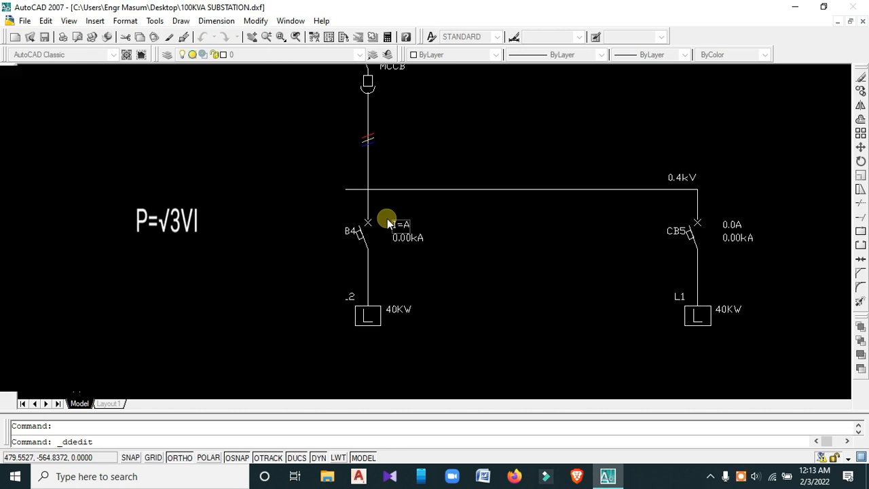
pyautogui.write('.')
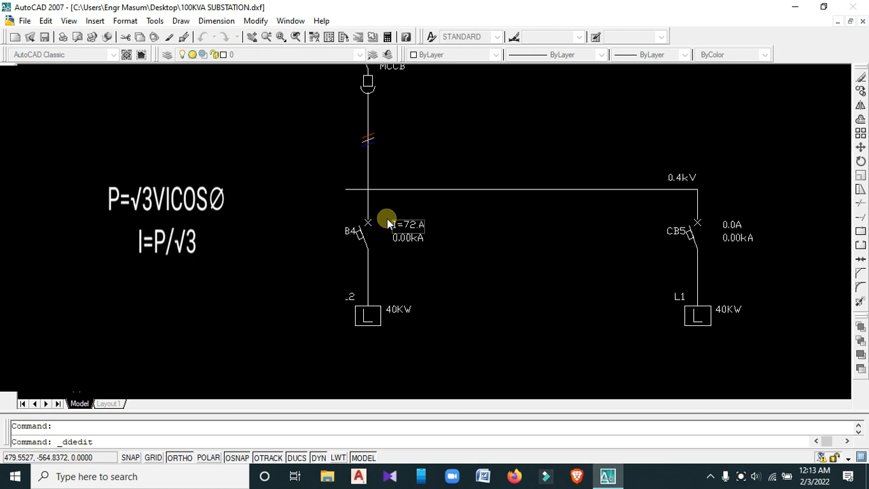
pyautogui.write('8')
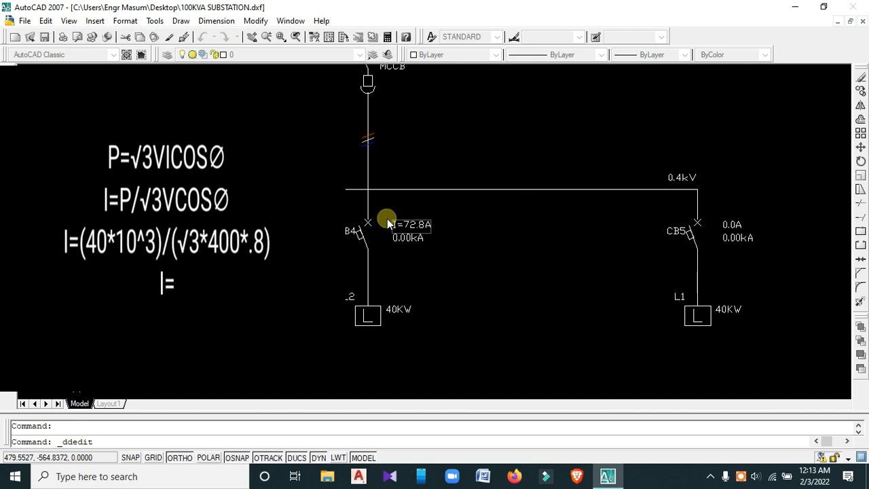
pyautogui.click(401, 238)
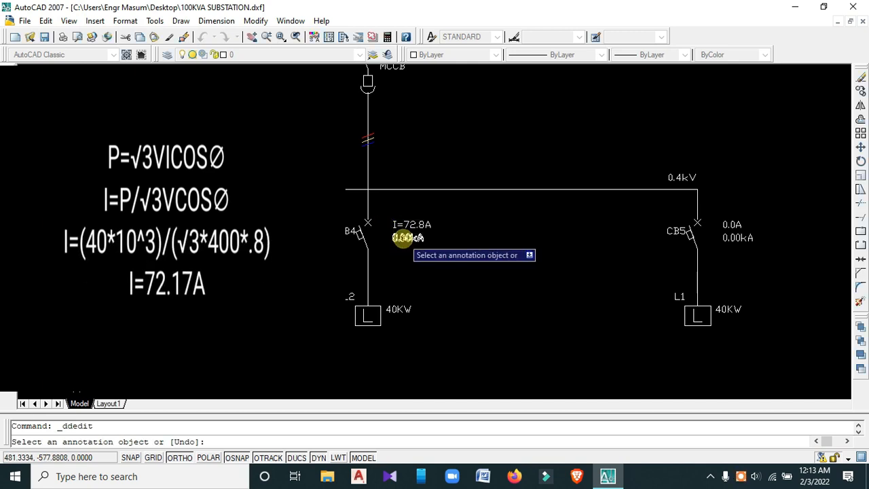
# Change the 0.00kA text beside breaker CB4 to 100A MCCB and finish the text editing.
pyautogui.click(403, 239)
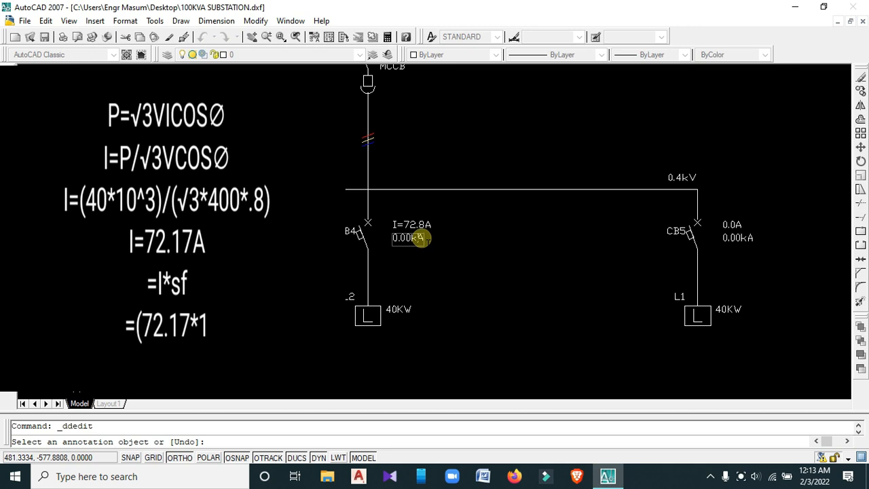
pyautogui.write('1')
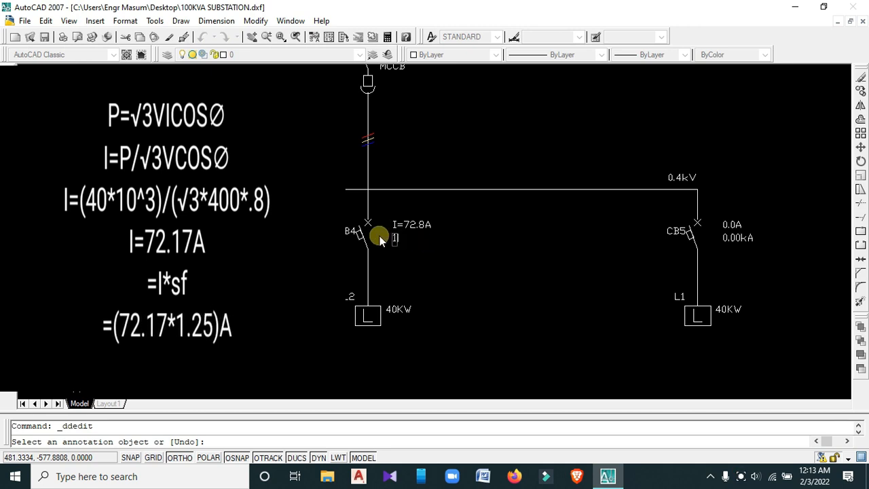
pyautogui.write('00A ')
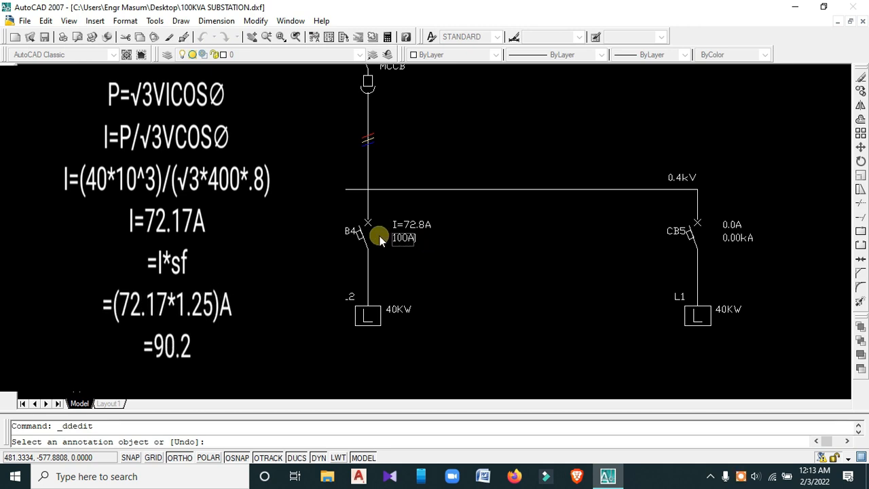
pyautogui.write('M')
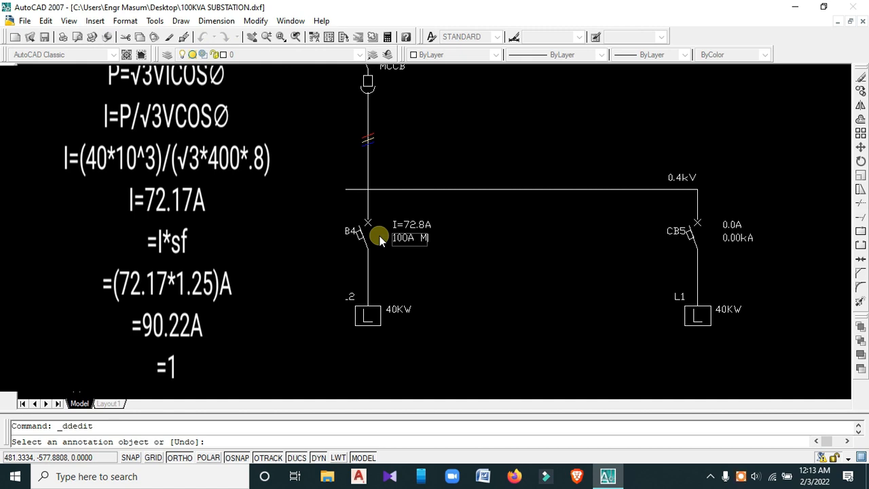
pyautogui.write('CC')
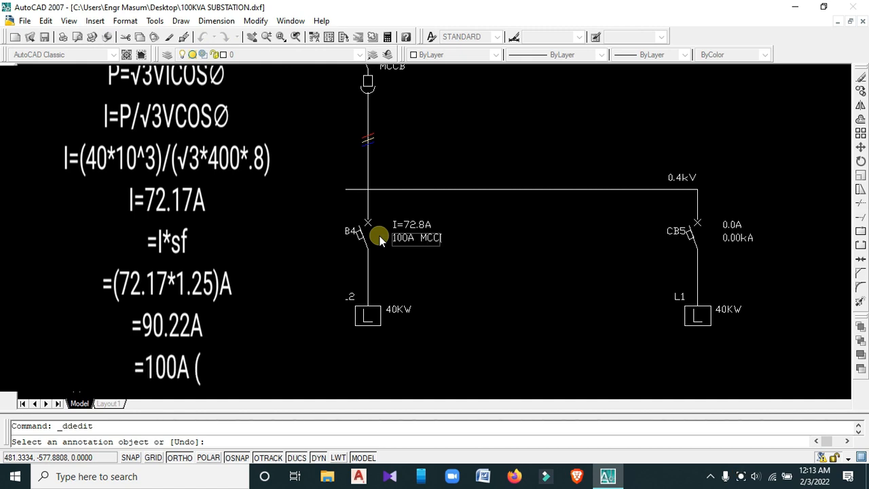
pyautogui.write('B')
pyautogui.press('Return')
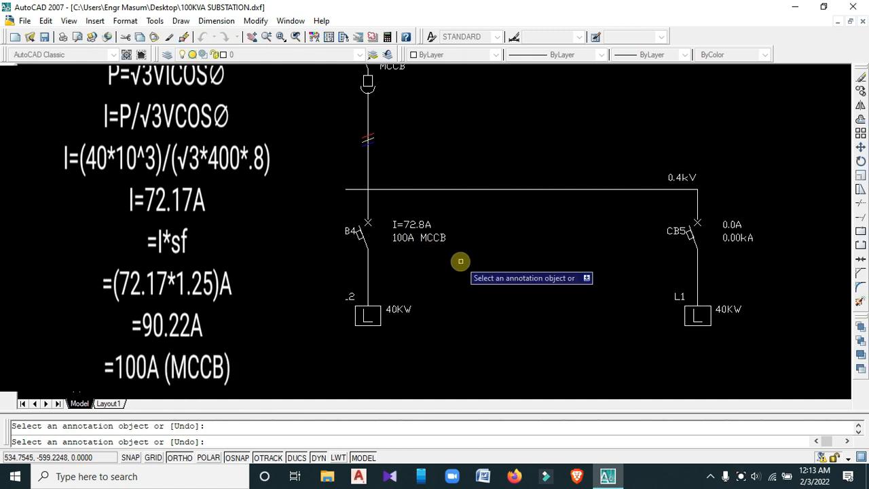
pyautogui.press('Escape')
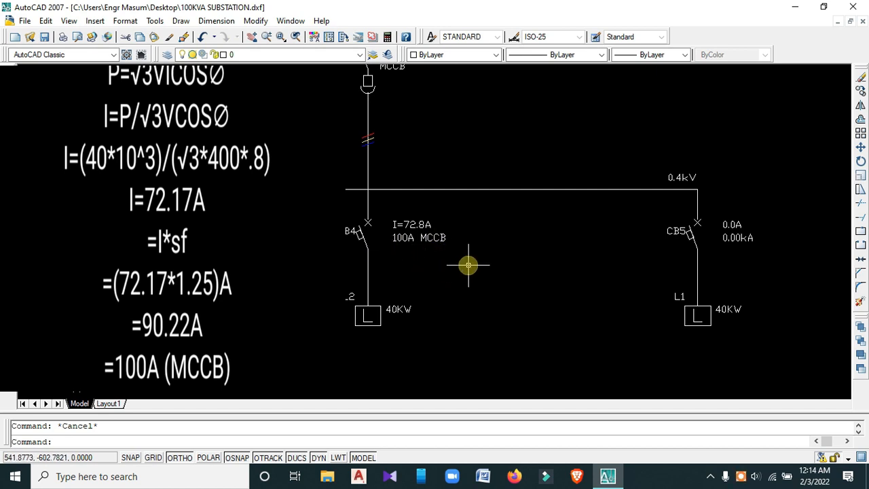
# Erase the 0.0A and 0.00kA texts beside breaker CB5.
pyautogui.moveTo(467, 260); pyautogui.dragTo(448, 264, button='middle')
pyautogui.click(747, 249)
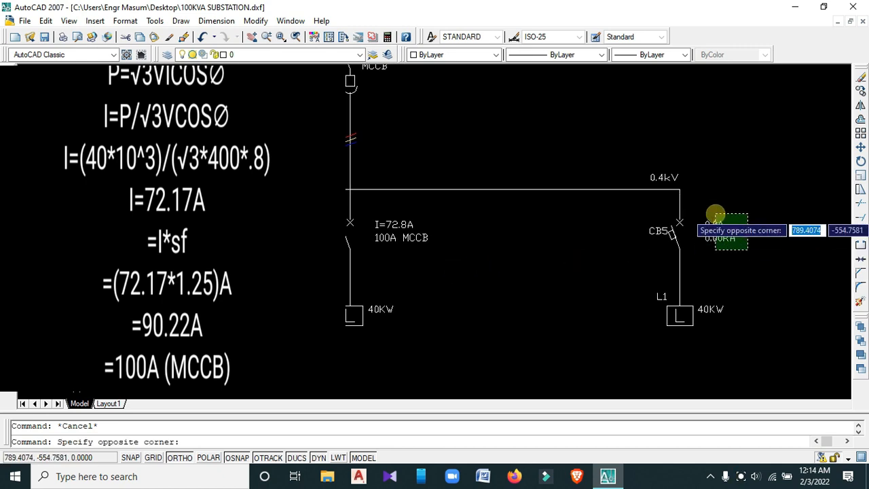
pyautogui.click(715, 214)
pyautogui.press('Delete')
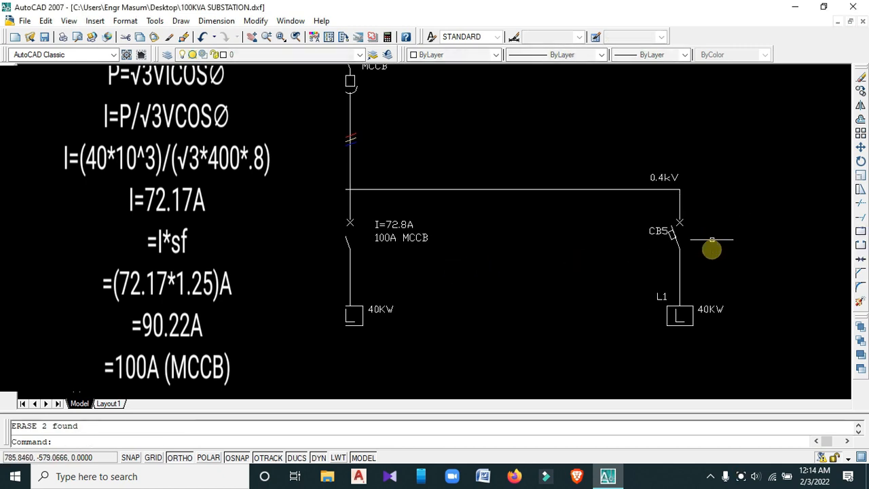
# Copy the I=72.8A and 100A MCCB texts from breaker CB4 to breaker CB5, using the matching load box corners as reference points.
pyautogui.click(441, 258)
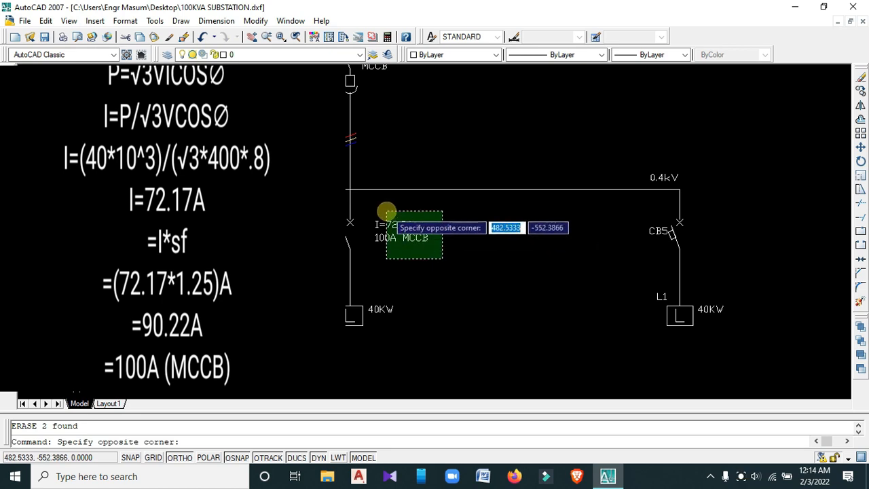
pyautogui.click(387, 212)
pyautogui.write('co')
pyautogui.press('Return')
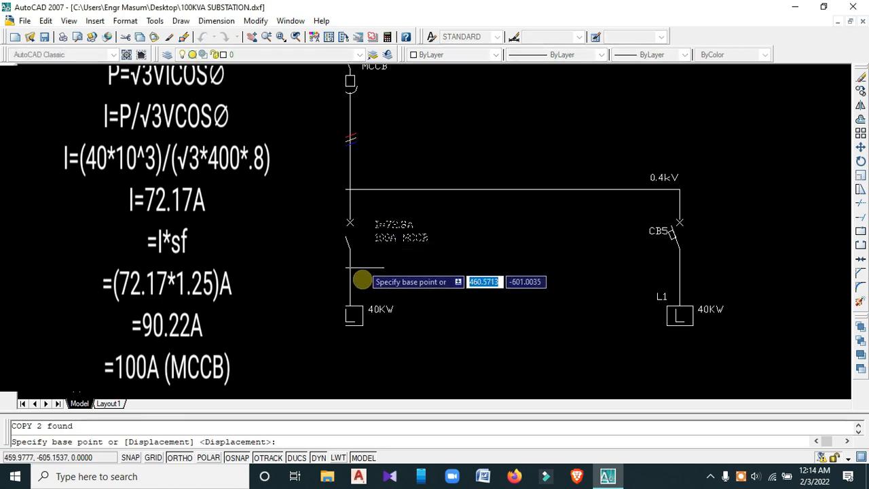
pyautogui.click(361, 305)
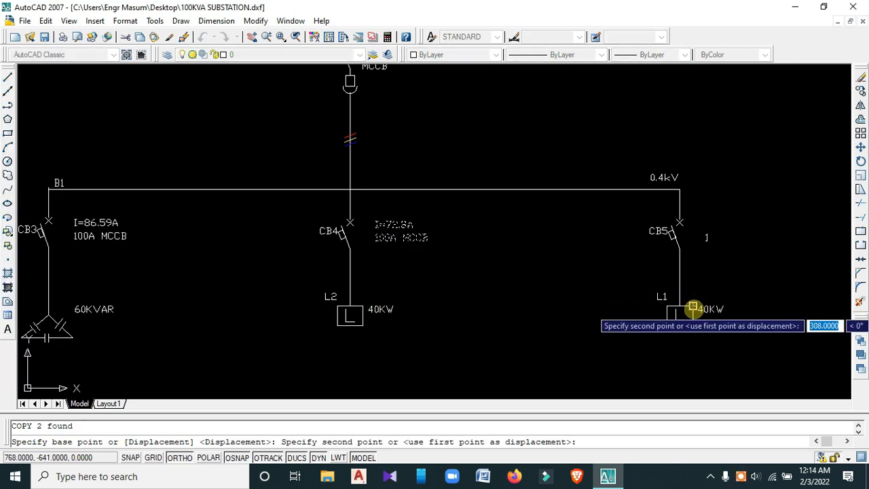
pyautogui.click(692, 307)
pyautogui.press('Escape')
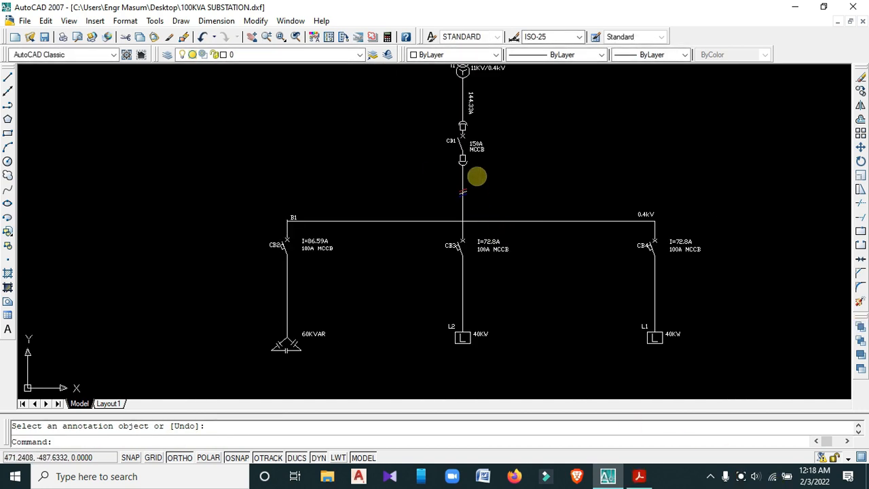
# Examine the single-line diagram from the 12KV DOF and transformer T1 down to the capacitor and load feeders below busbar B1.
pyautogui.moveTo(475, 177); pyautogui.dragTo(479, 233, button='middle')
pyautogui.scroll(-2, 479, 234)
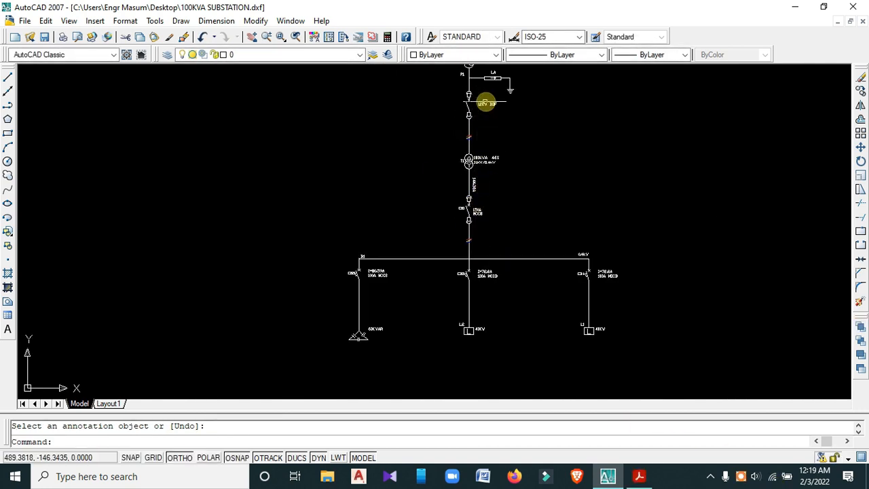
pyautogui.moveTo(502, 124); pyautogui.dragTo(495, 201, button='middle')
pyautogui.scroll(3, 485, 182)
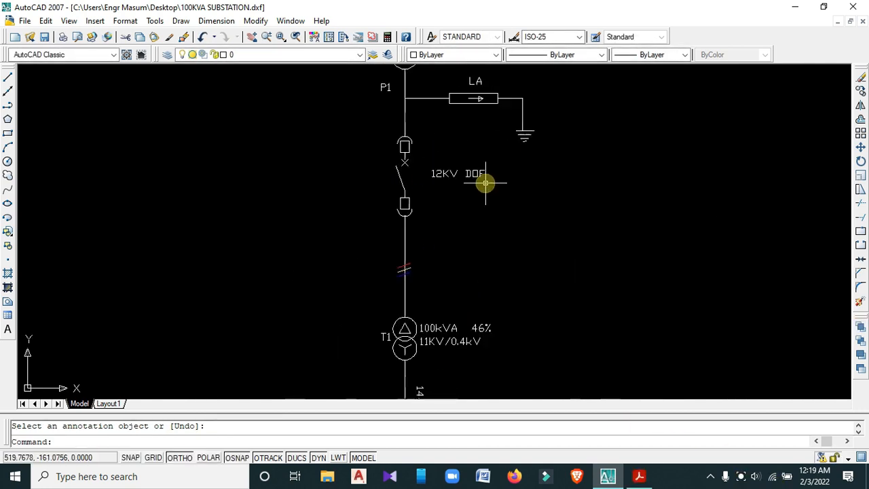
pyautogui.scroll(-2, 485, 186)
pyautogui.moveTo(559, 205); pyautogui.dragTo(549, 105, button='middle')
pyautogui.moveTo(504, 224); pyautogui.dragTo(506, 192, button='middle')
pyautogui.scroll(-2, 496, 224)
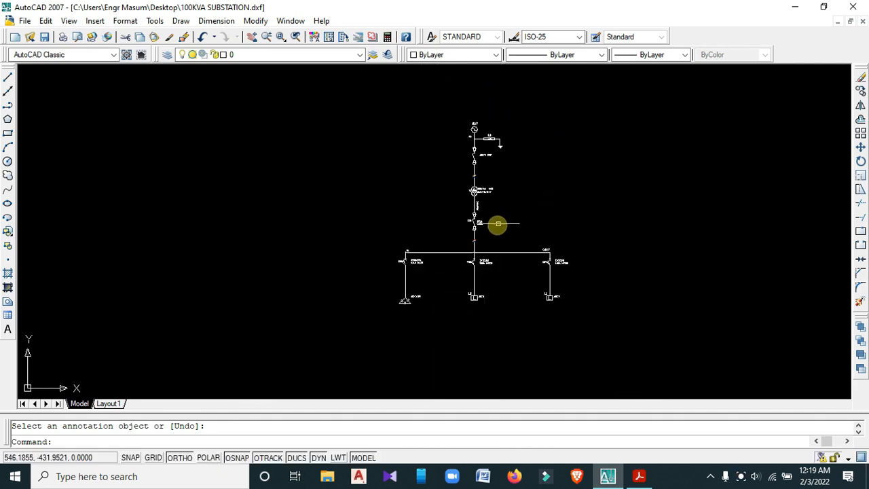
pyautogui.scroll(-2, 492, 254)
pyautogui.scroll(3, 462, 265)
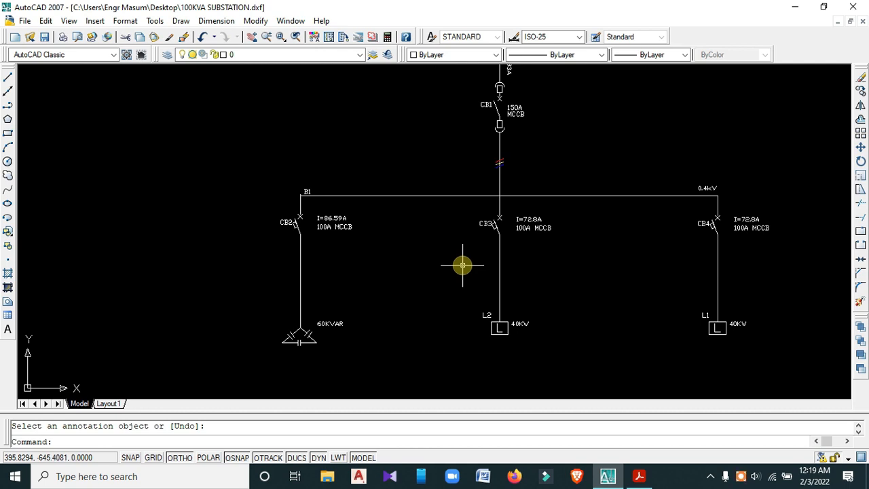
pyautogui.moveTo(421, 293); pyautogui.dragTo(416, 258, button='middle')
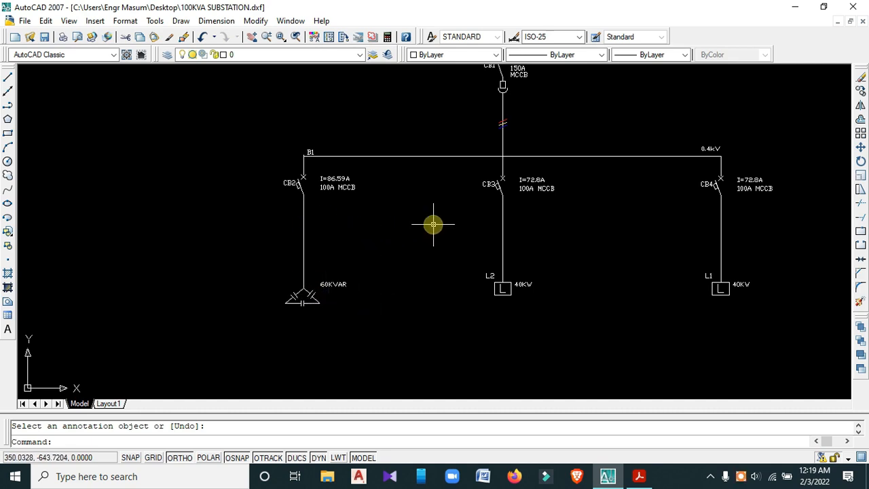
pyautogui.moveTo(433, 224); pyautogui.dragTo(432, 286, button='middle')
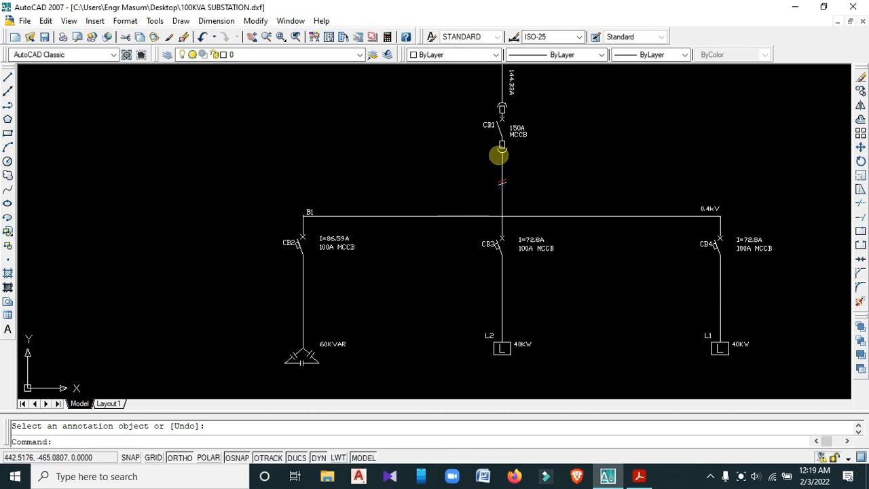
# Copy the vertical 144.33A text straight down to the line between breaker CB1 and busbar B1, beside the phase marks.
pyautogui.moveTo(524, 115)
pyautogui.mouseDown(button='middle')
pyautogui.moveTo(529, 175)
pyautogui.moveTo(530, 137)
pyautogui.mouseUp(button='middle')
pyautogui.scroll(-2, 524, 170)
pyautogui.scroll(4, 534, 170)
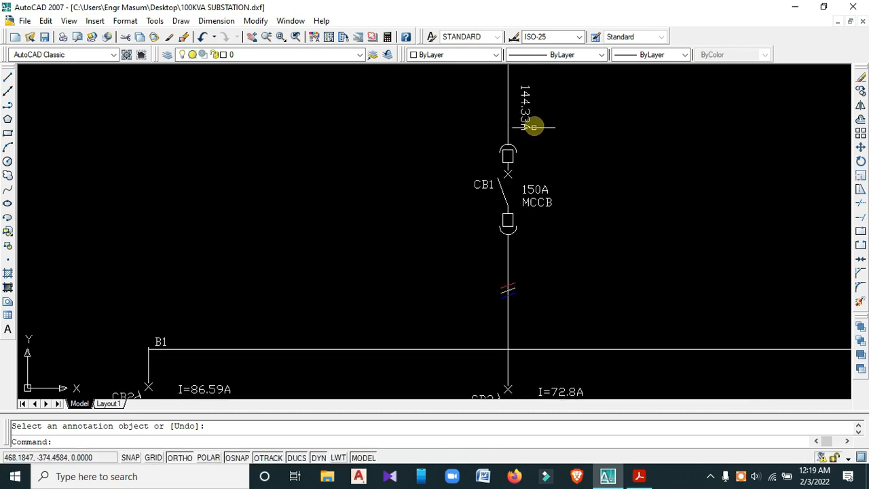
pyautogui.click(529, 113)
pyautogui.write('c')
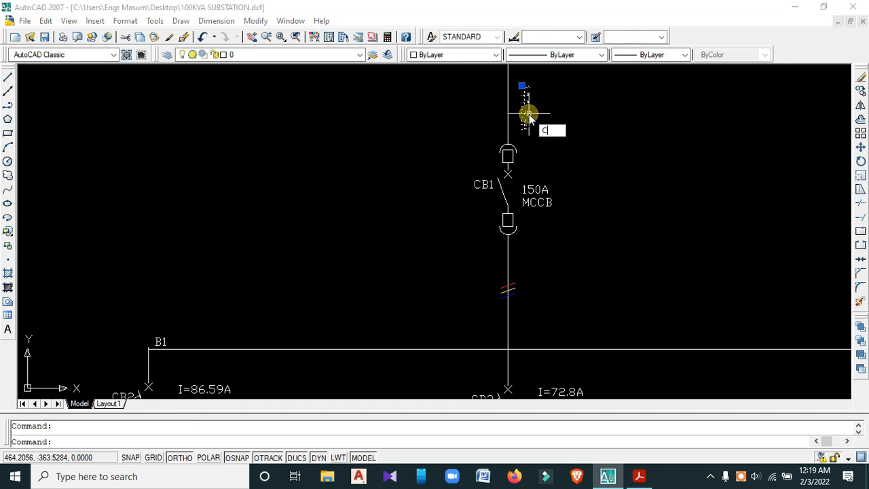
pyautogui.write('o')
pyautogui.press('Return')
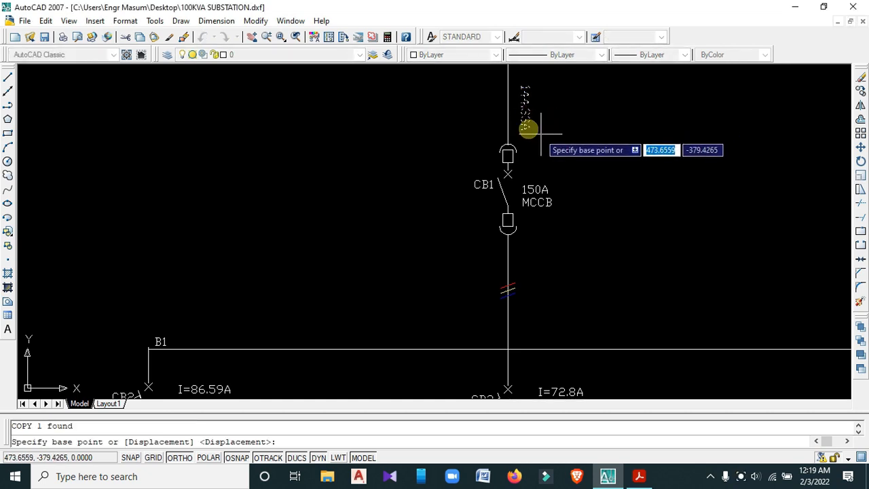
pyautogui.click(509, 108)
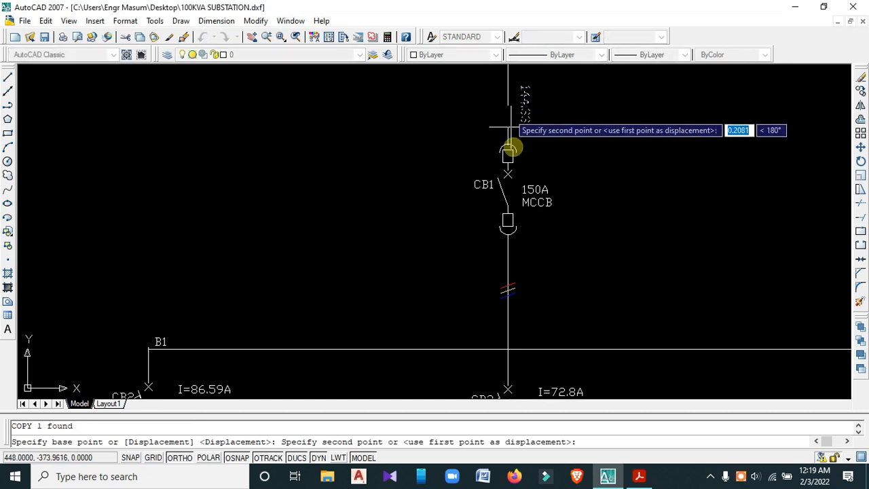
pyautogui.click(508, 306)
pyautogui.press('Escape')
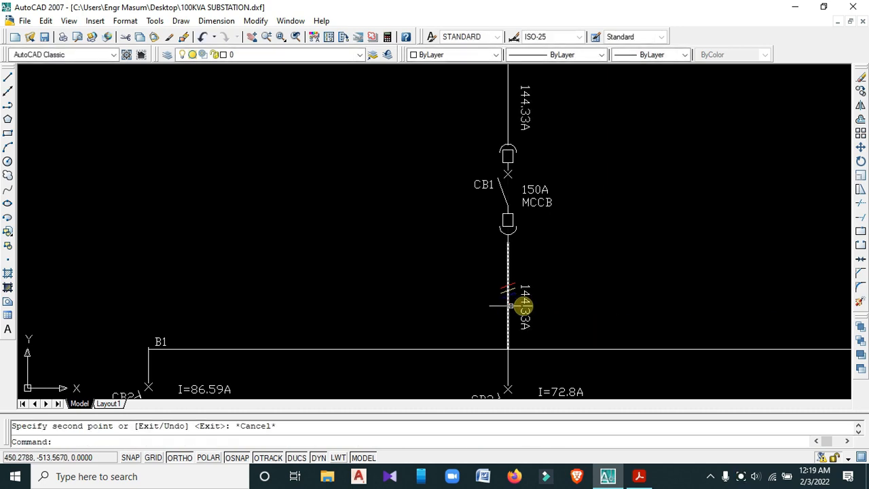
# Switch to the circuit breakers PDF in Acrobat Reader, check the cable cross-section and current rating table, and return to the AutoCAD drawing.
pyautogui.scroll(5, 536, 309)
pyautogui.scroll(-4, 514, 306)
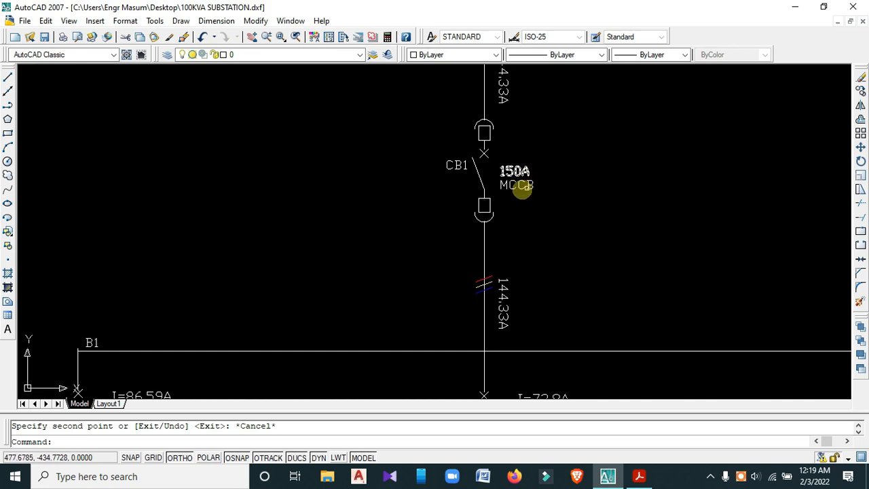
pyautogui.click(639, 476)
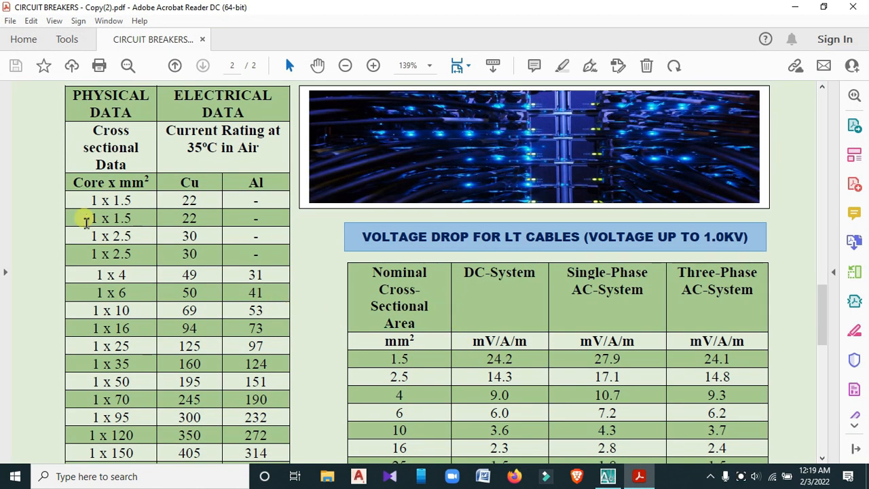
pyautogui.scroll(-1, 190, 299)
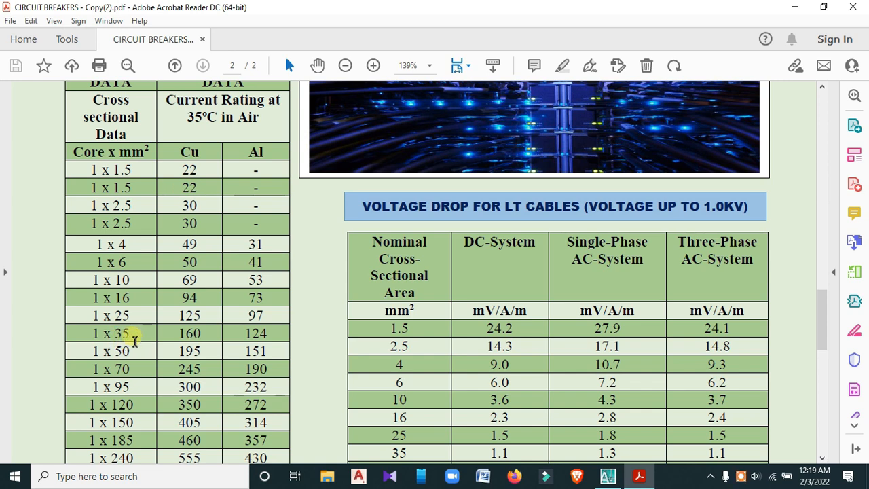
pyautogui.click(789, 9)
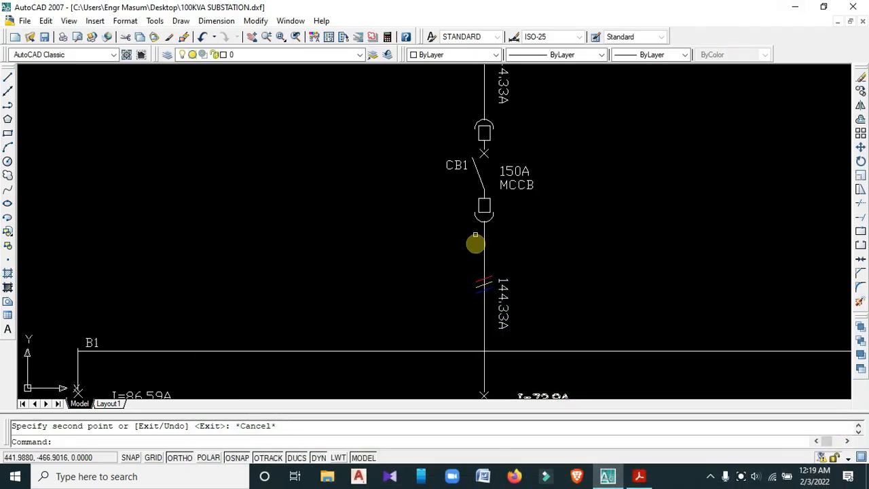
# Change the copied 144.33A text below breaker CB1 to 4*(1*35)RM and finish the text editing.
pyautogui.doubleClick(509, 307)
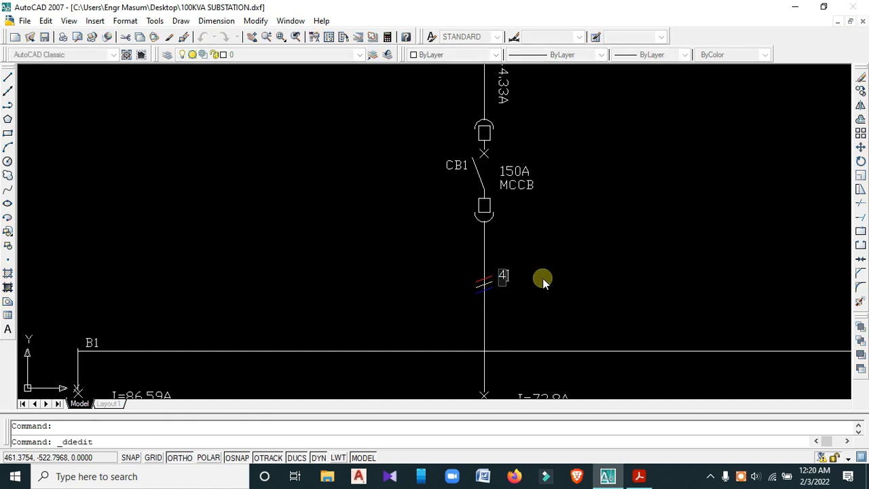
pyautogui.write('4*')
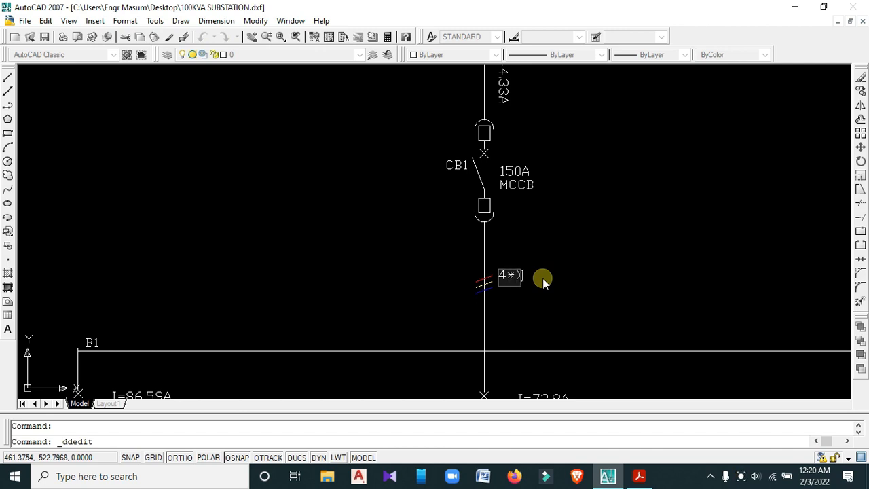
pyautogui.press('BackSpace')
pyautogui.press('Return')
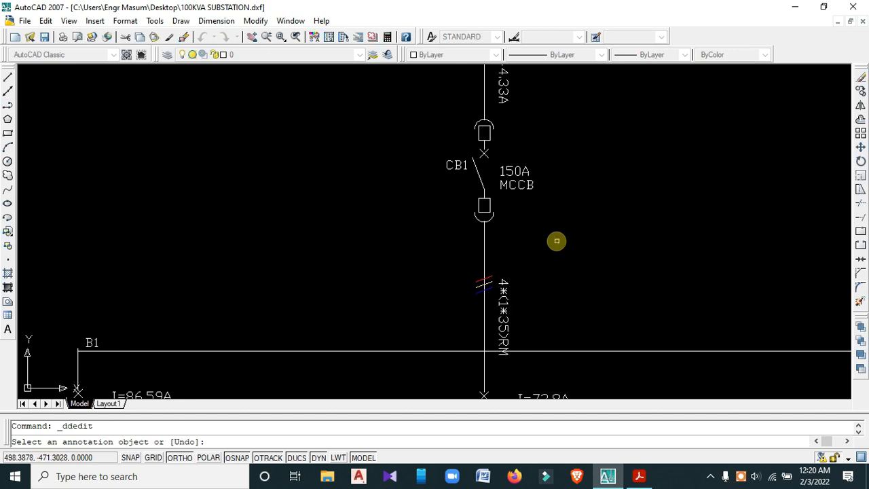
pyautogui.press('Escape')
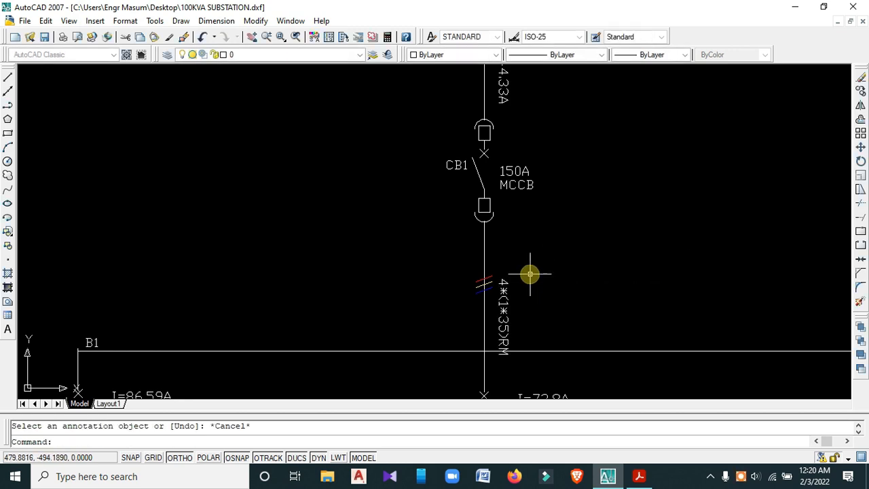
# Move the 4*(1*35)RM text straight up so it sits clear above busbar B1.
pyautogui.click(503, 320)
pyautogui.write('M')
pyautogui.press('Return')
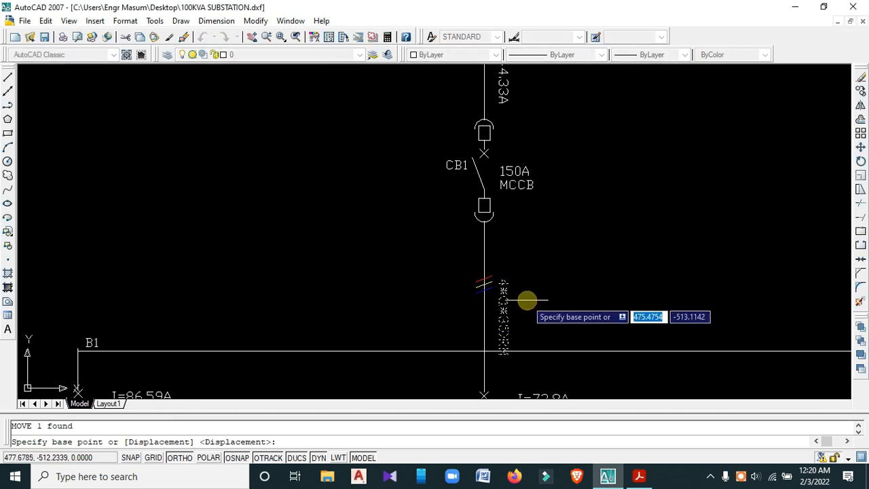
pyautogui.click(533, 301)
pyautogui.click(534, 270)
# Copy the vertical 4*(1*35)RM text from above busbar B1 to beside the line between breaker CB2 and the 60KVAR capacitor bank.
pyautogui.scroll(-3, 534, 269)
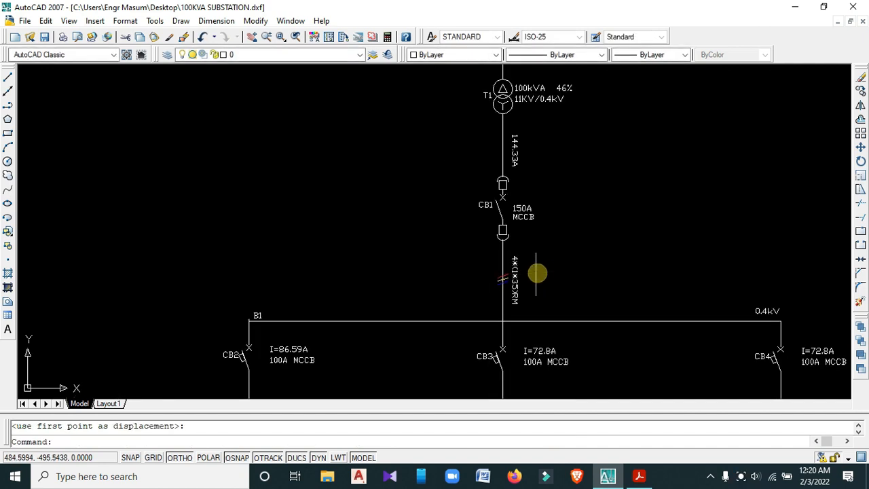
pyautogui.moveTo(535, 273)
pyautogui.mouseDown(button='middle')
pyautogui.moveTo(522, 249)
pyautogui.moveTo(525, 177)
pyautogui.mouseUp(button='middle')
pyautogui.click(495, 203)
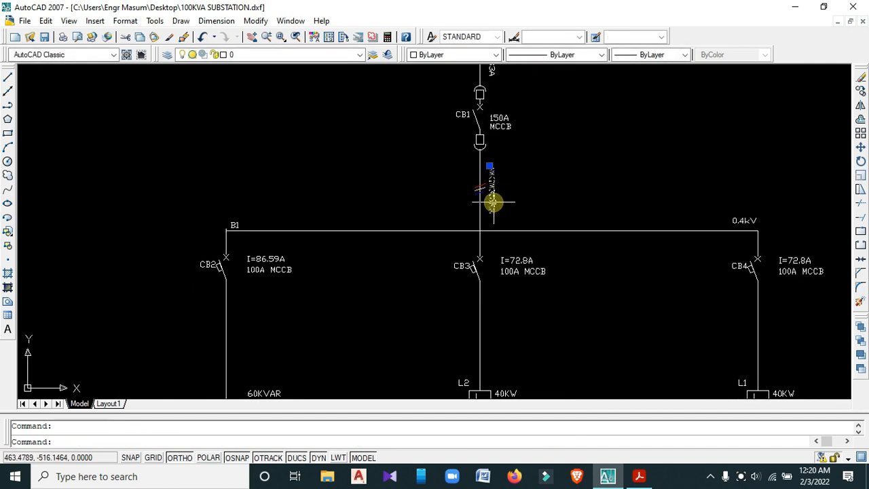
pyautogui.write('CP')
pyautogui.press('Return')
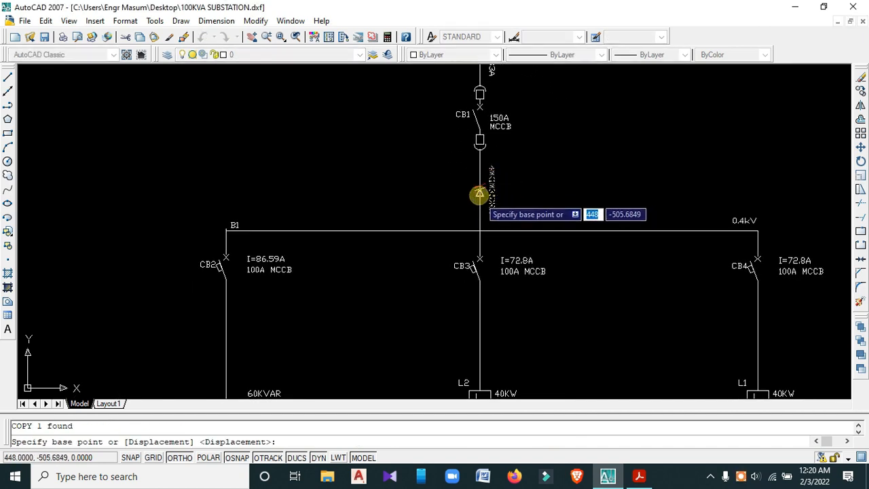
pyautogui.click(480, 196)
pyautogui.moveTo(255, 345); pyautogui.dragTo(300, 271, button='middle')
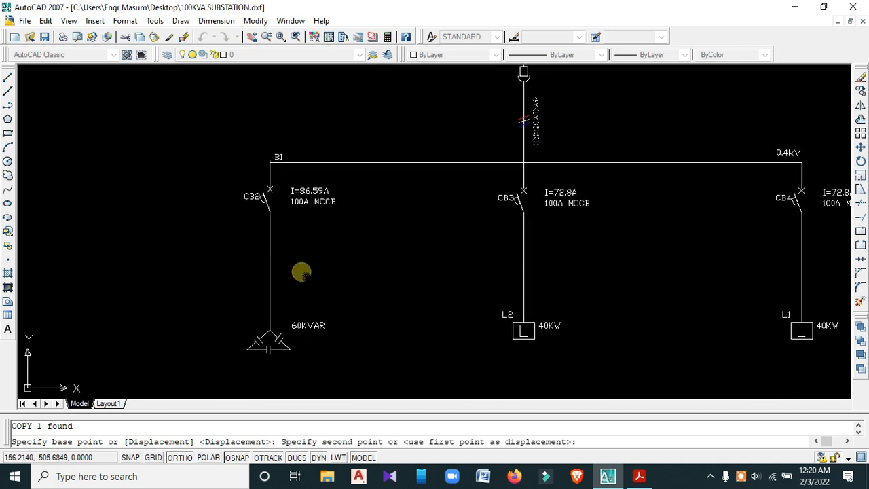
pyautogui.click(270, 272)
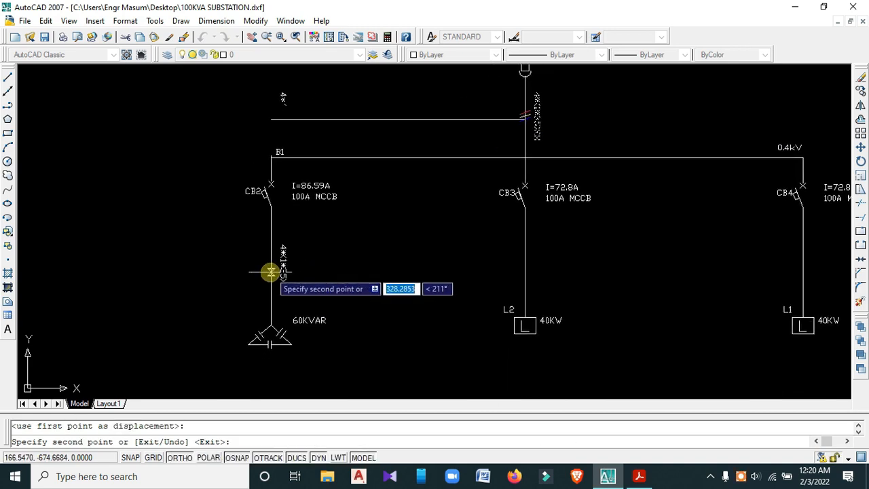
pyautogui.press('Escape')
# Switch to the circuit breakers PDF in Acrobat Reader, check the cable size for the CB2 feeder, and return to the AutoCAD drawing.
pyautogui.scroll(2, 294, 276)
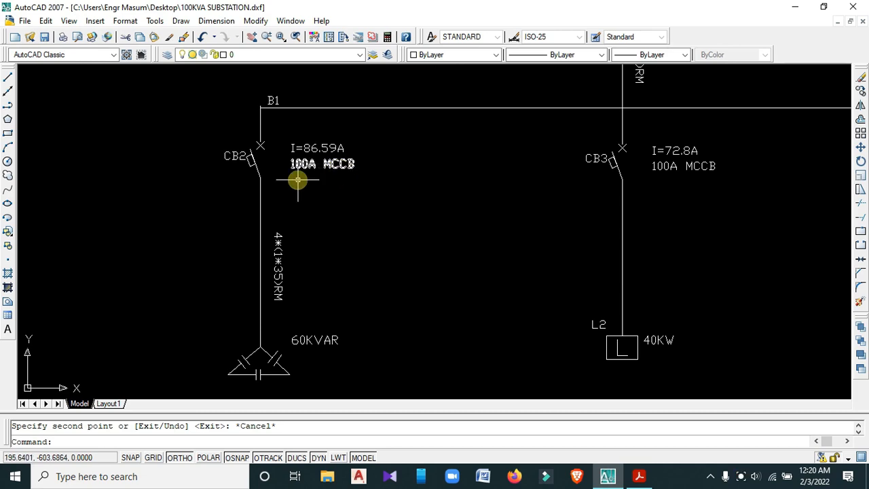
pyautogui.click(639, 475)
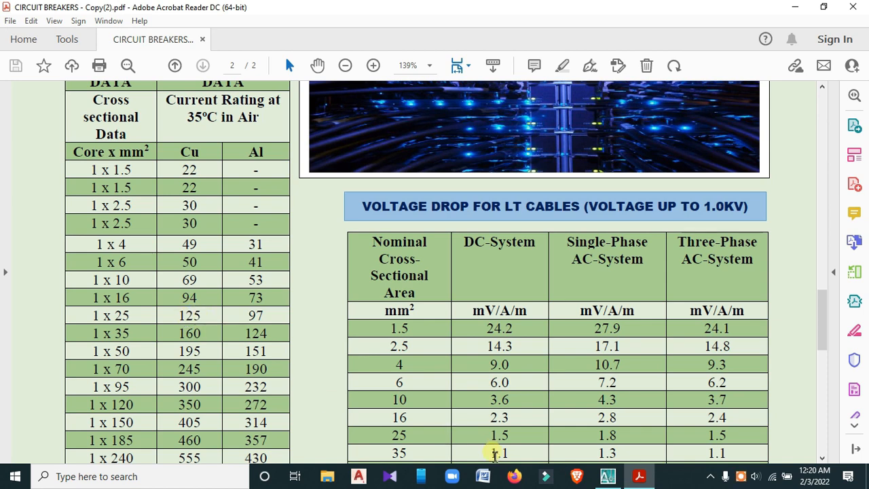
pyautogui.click(609, 476)
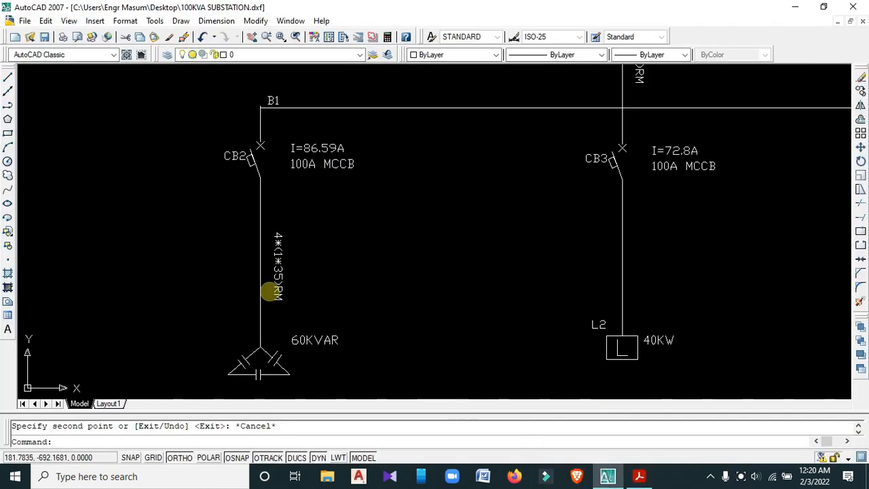
# Change the copied cable text below breaker CB2 to 4*(1*25)RM and finish the text editing.
pyautogui.doubleClick(277, 243)
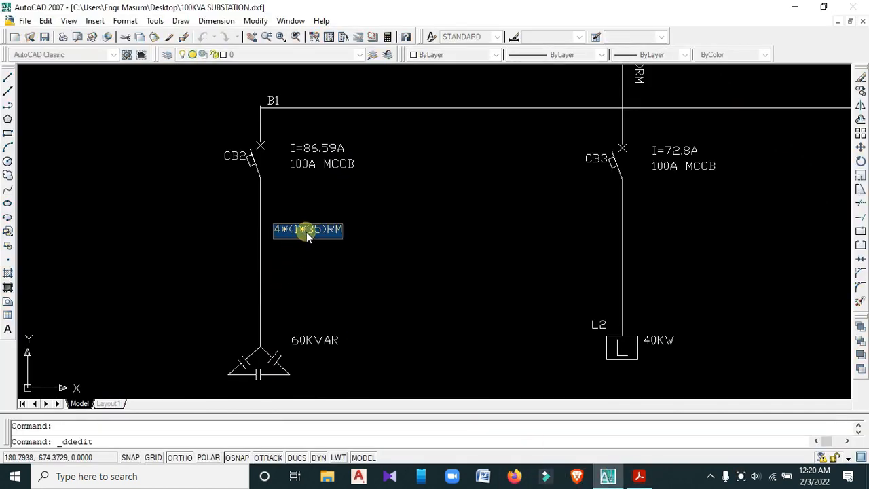
pyautogui.click(308, 230)
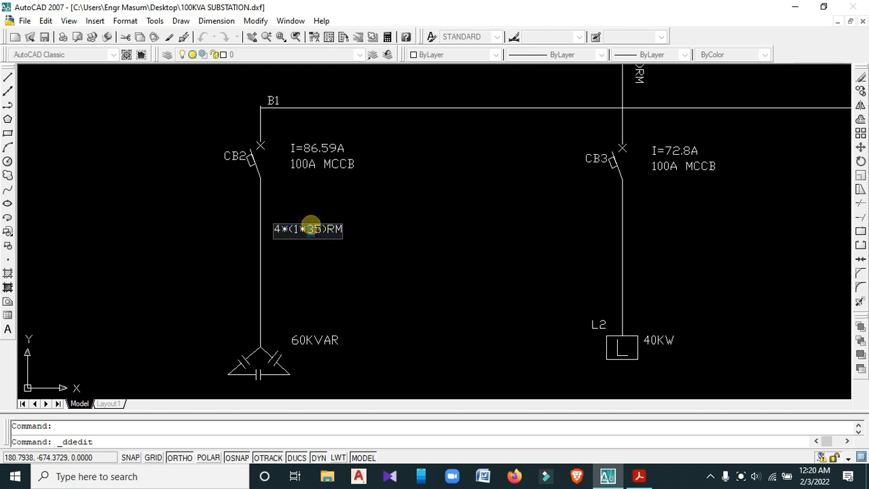
pyautogui.click(342, 279)
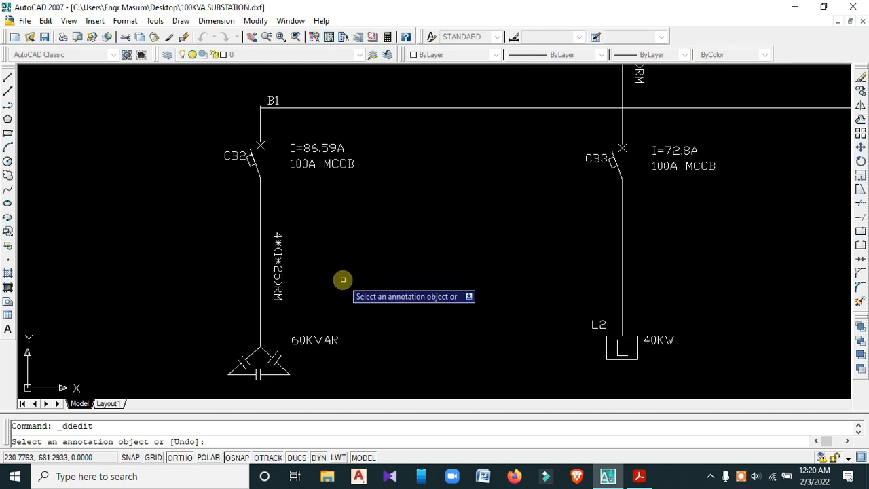
pyautogui.press('Escape')
# Copy the 4*(1*25)RM text straight across to the feeder lines below breakers CB3 and CB4.
pyautogui.click(278, 278)
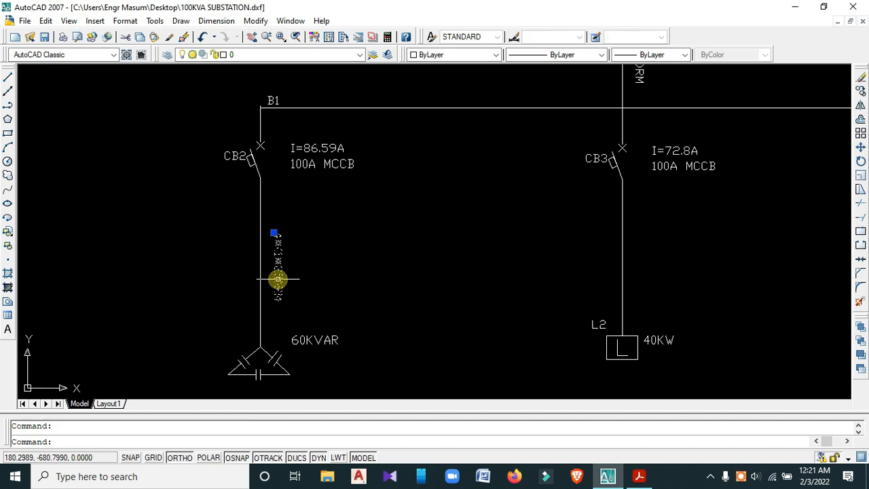
pyautogui.write('co')
pyautogui.press('Return')
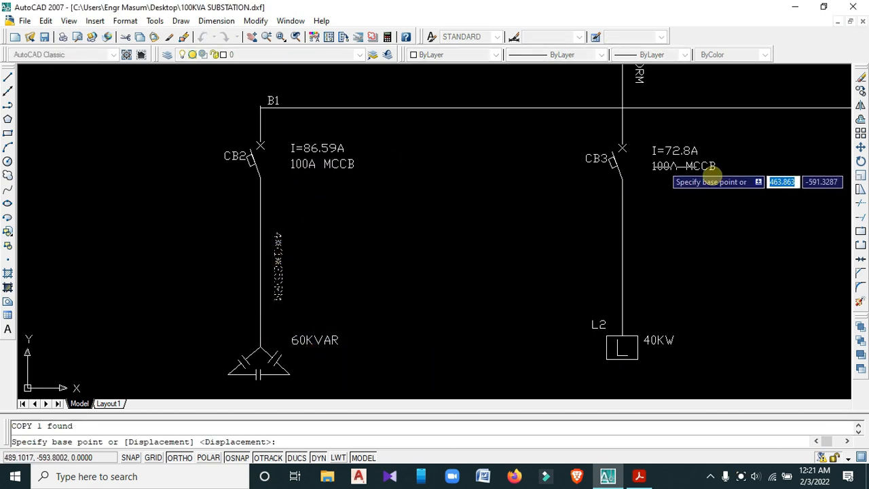
pyautogui.click(260, 261)
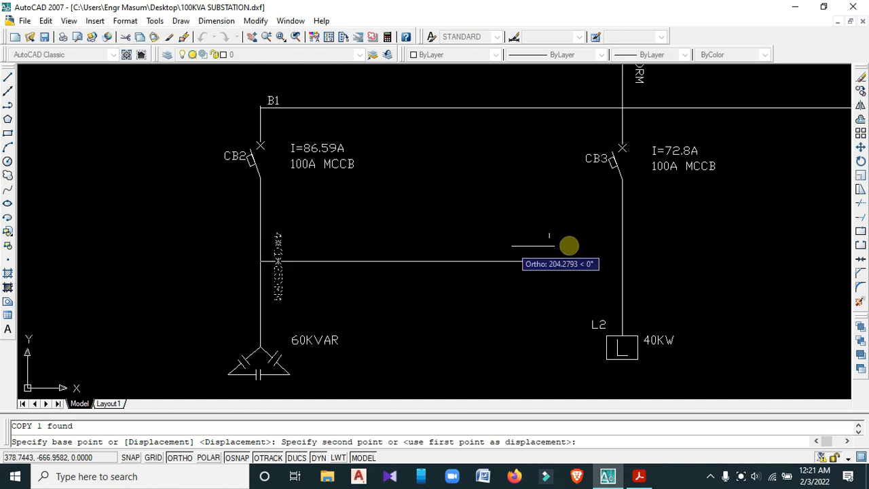
pyautogui.moveTo(645, 264); pyautogui.dragTo(235, 277, button='middle')
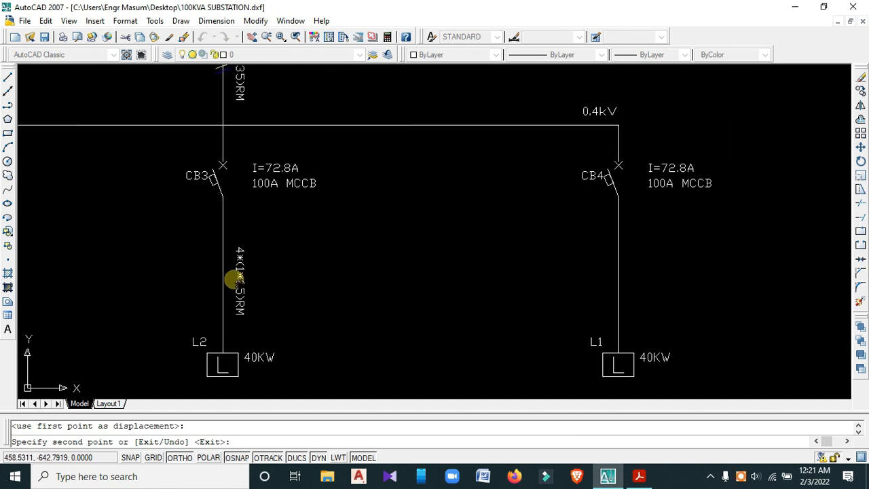
pyautogui.click(574, 273)
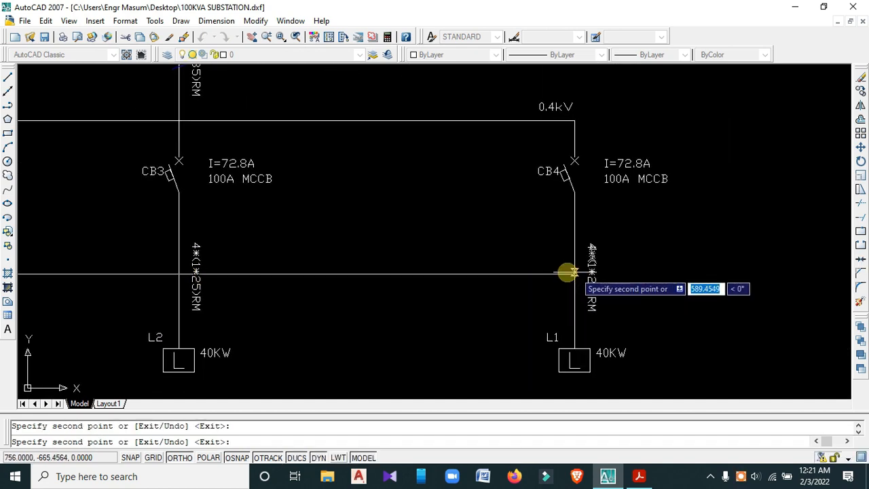
pyautogui.scroll(-2, 499, 240)
pyautogui.rightClick(463, 226)
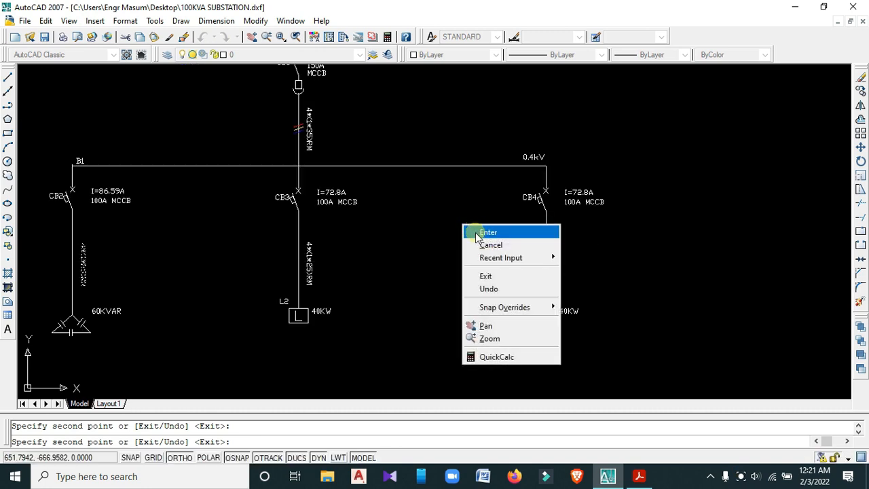
pyautogui.click(484, 232)
# Review the complete single-line diagram, from the incoming supply and transformer down to the three labelled feeders.
pyautogui.scroll(-2, 363, 263)
pyautogui.moveTo(360, 245); pyautogui.dragTo(396, 274, button='middle')
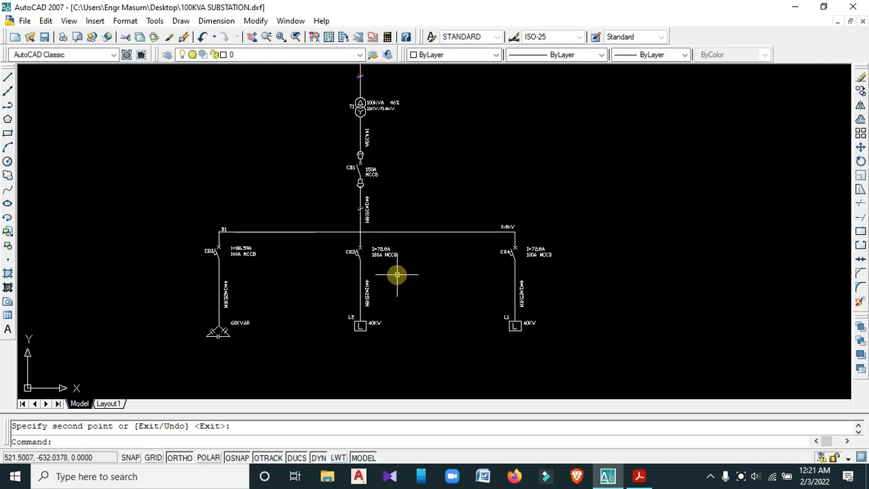
pyautogui.scroll(3, 210, 229)
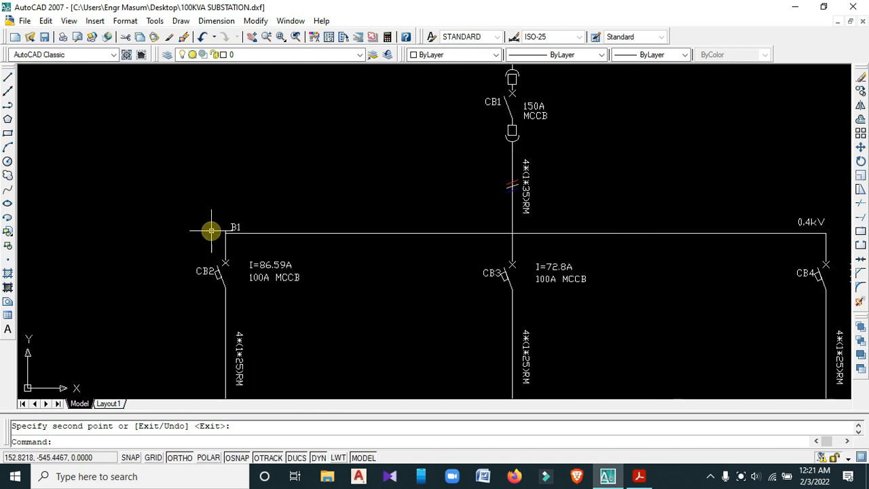
pyautogui.scroll(-2, 299, 230)
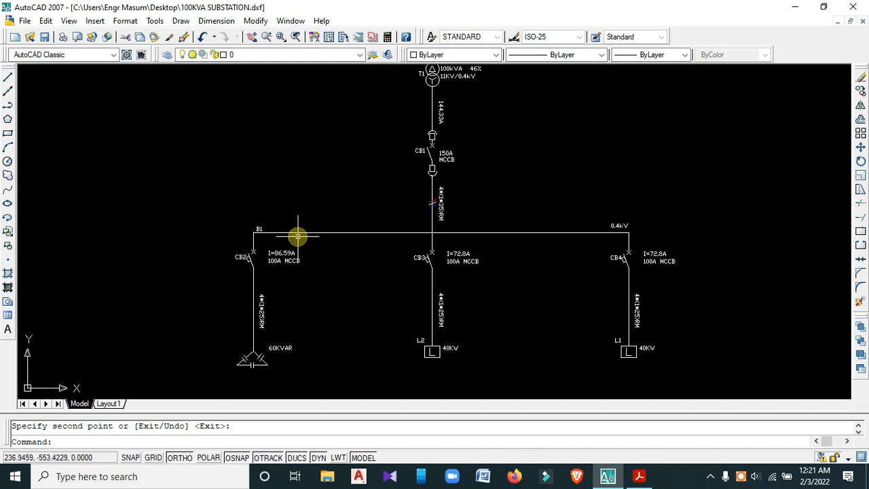
pyautogui.scroll(-2, 297, 235)
pyautogui.moveTo(316, 218)
pyautogui.mouseDown(button='middle')
pyautogui.moveTo(306, 274)
pyautogui.moveTo(342, 240)
pyautogui.mouseUp(button='middle')
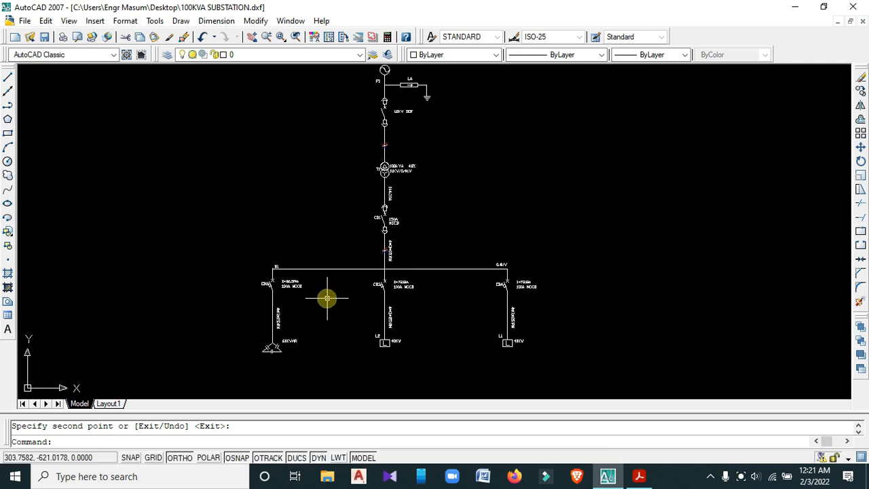
pyautogui.scroll(-2, 373, 242)
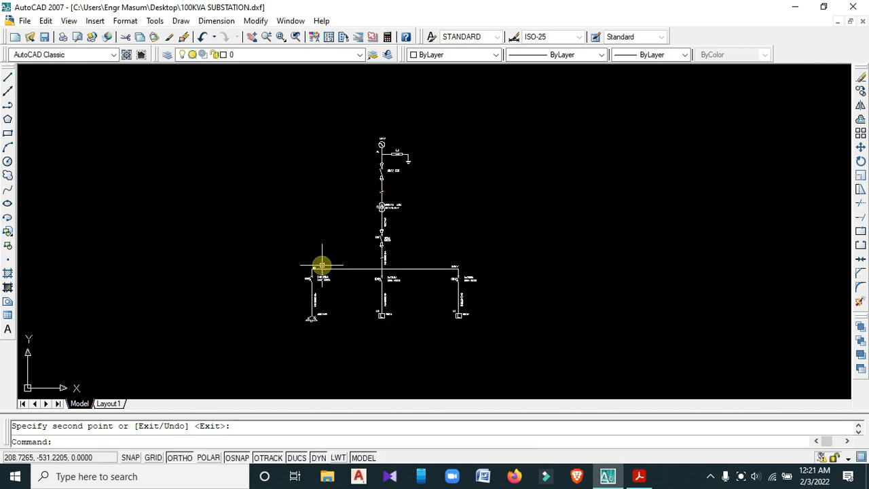
pyautogui.moveTo(322, 264); pyautogui.dragTo(349, 256, button='middle')
pyautogui.scroll(2, 350, 253)
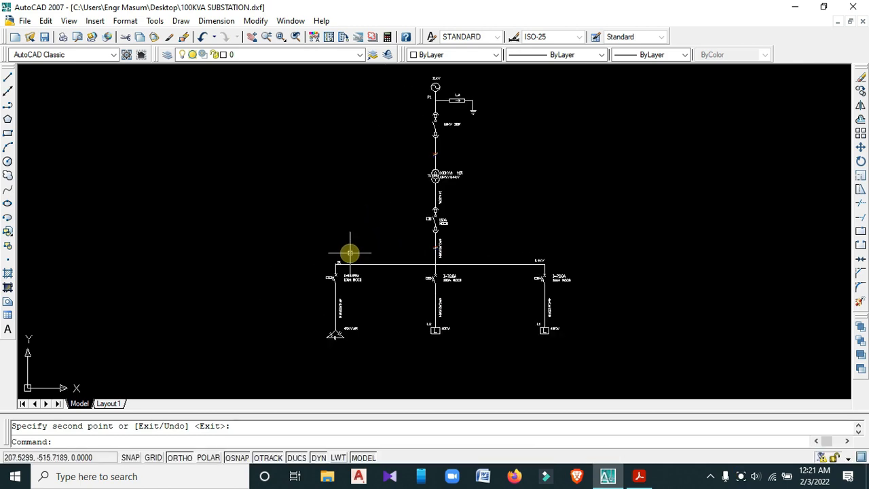
pyautogui.scroll(1, 412, 314)
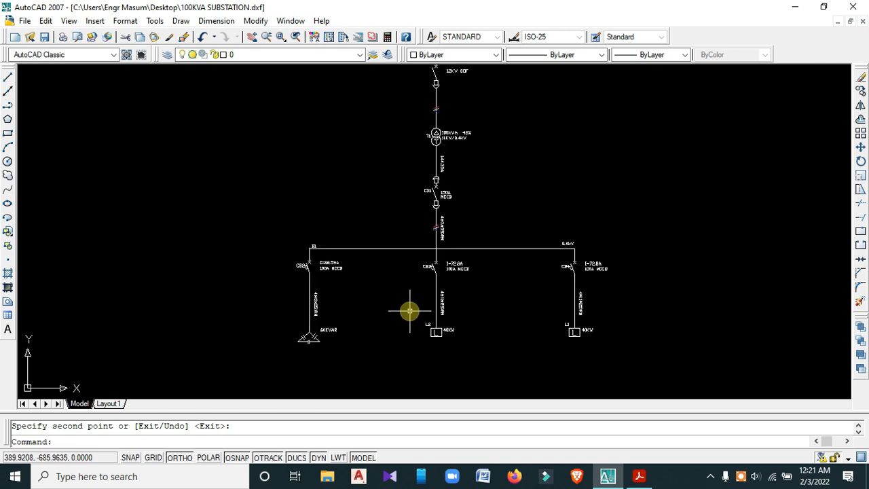
pyautogui.scroll(1, 394, 299)
pyautogui.moveTo(398, 272)
pyautogui.mouseDown(button='middle')
pyautogui.moveTo(399, 294)
pyautogui.moveTo(414, 273)
pyautogui.mouseUp(button='middle')
pyautogui.scroll(-2, 397, 291)
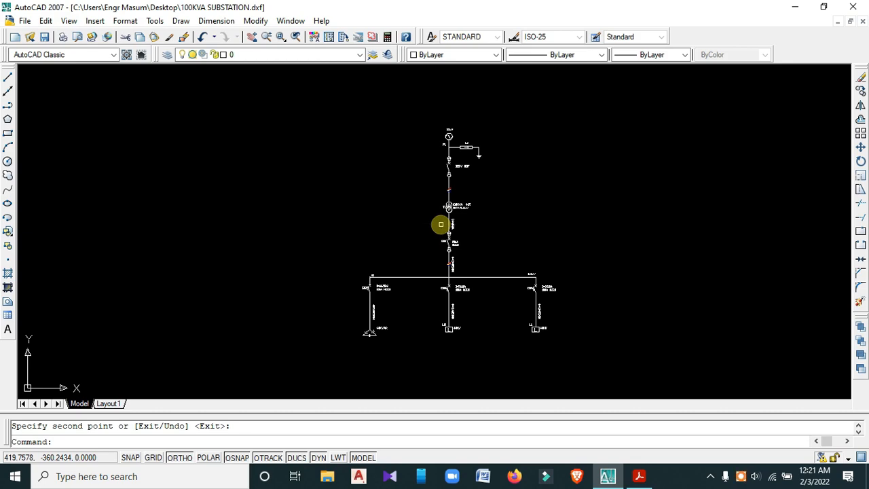
# Start plotting the drawing and set the plotter to DWG To PDF.pc3.
pyautogui.press('Return')
pyautogui.hotkey('ctrl', 'p')
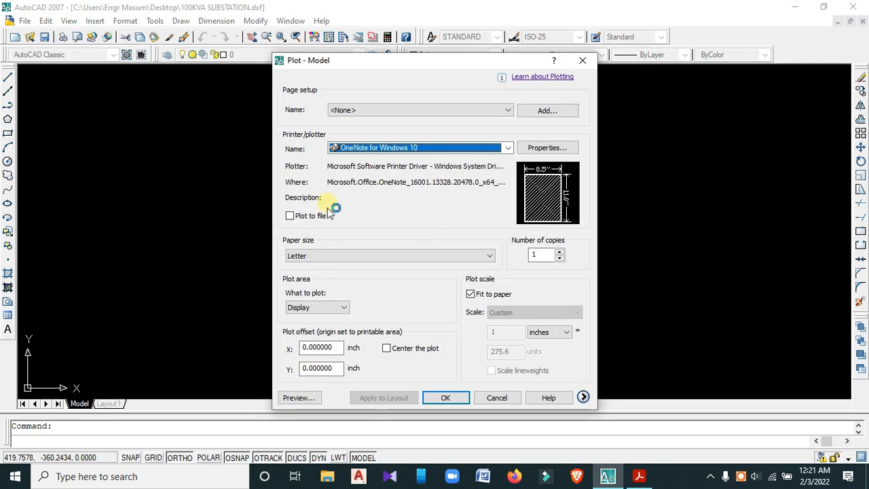
pyautogui.click(366, 153)
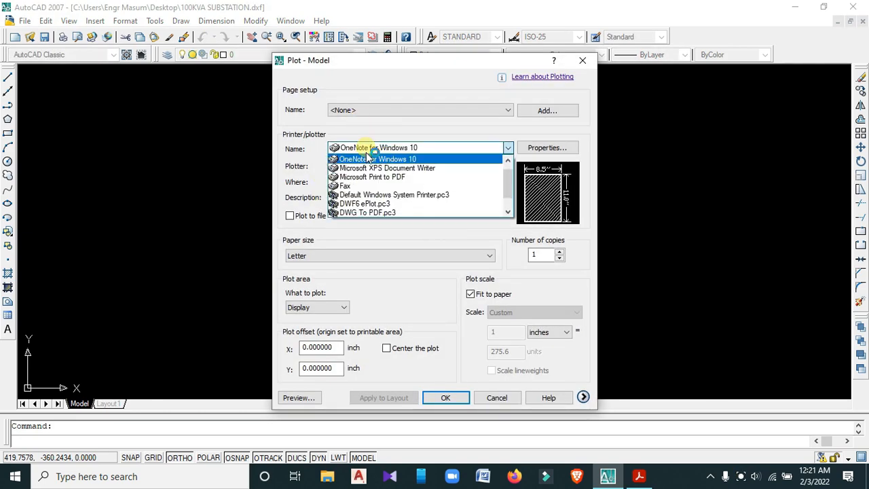
pyautogui.click(366, 201)
pyautogui.click(385, 111)
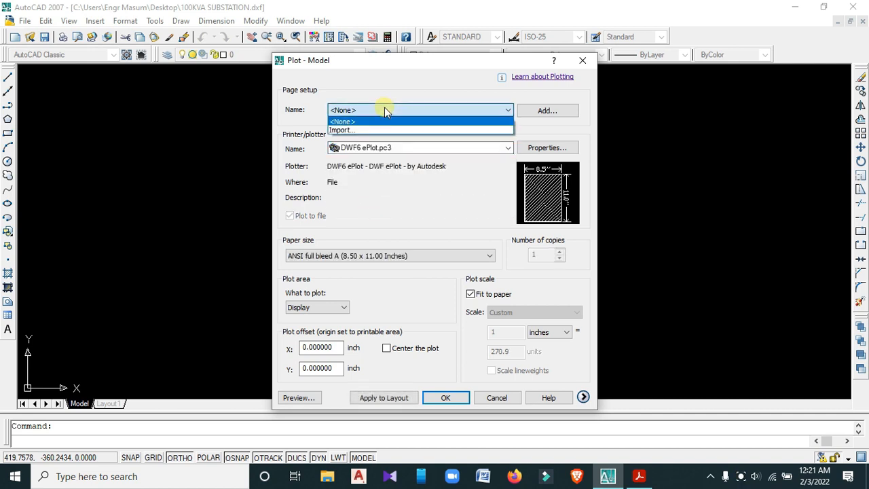
pyautogui.click(396, 201)
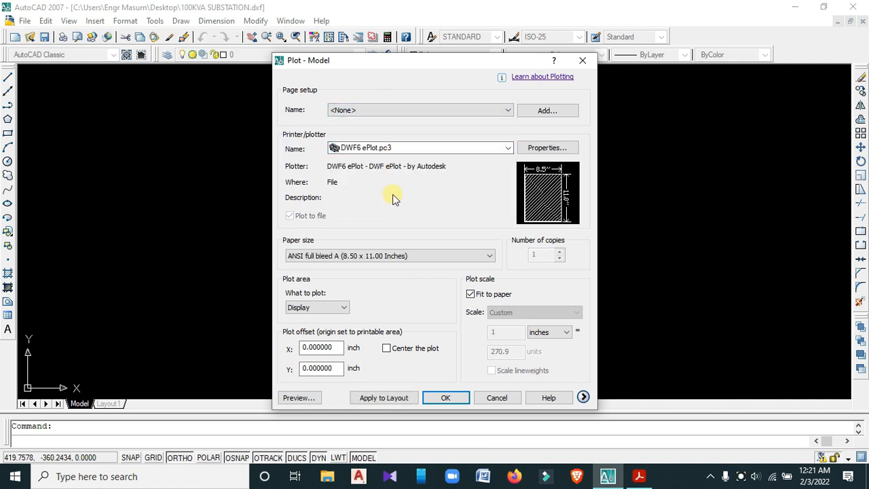
pyautogui.click(388, 148)
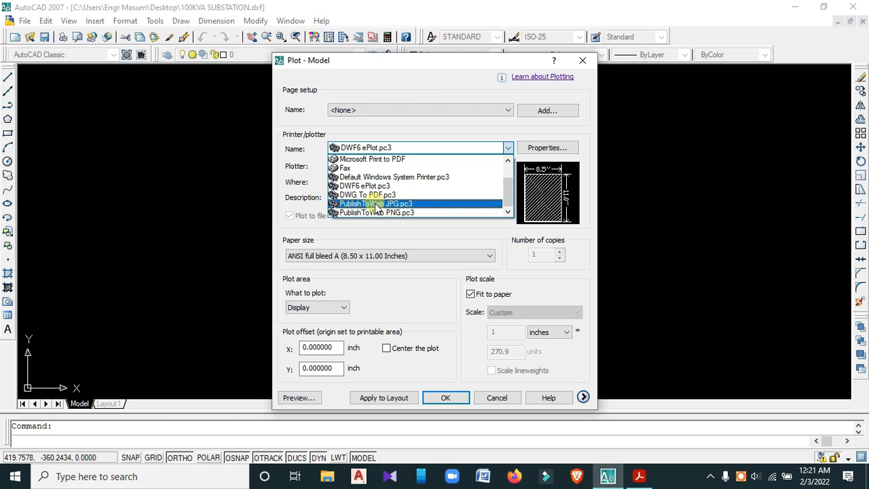
pyautogui.click(370, 195)
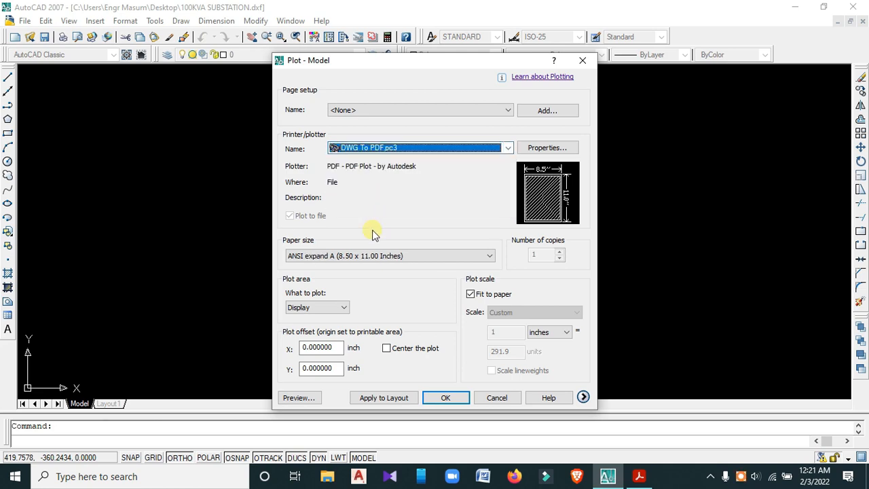
# Set the plot area to Window and frame the entire single-line diagram with it.
pyautogui.click(336, 307)
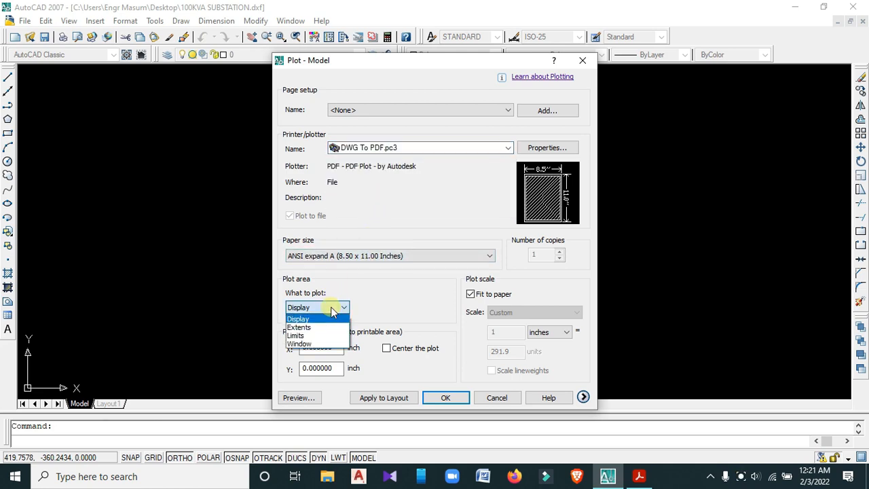
pyautogui.click(298, 344)
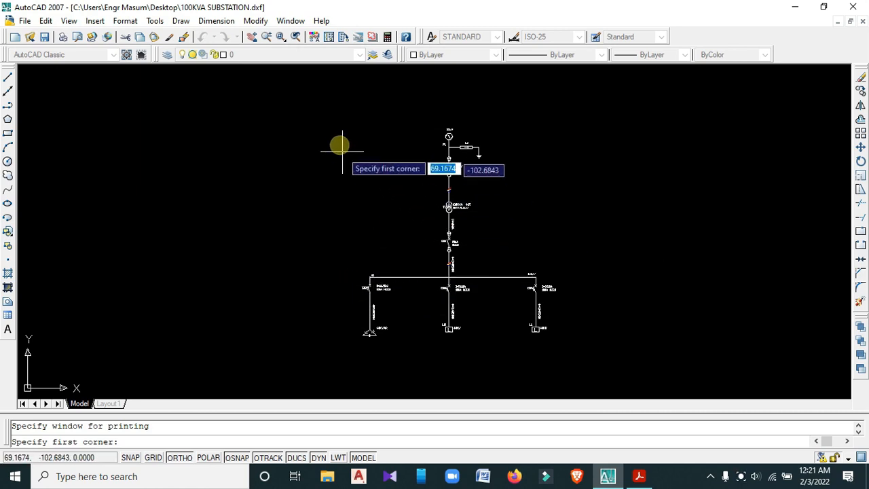
pyautogui.click(308, 116)
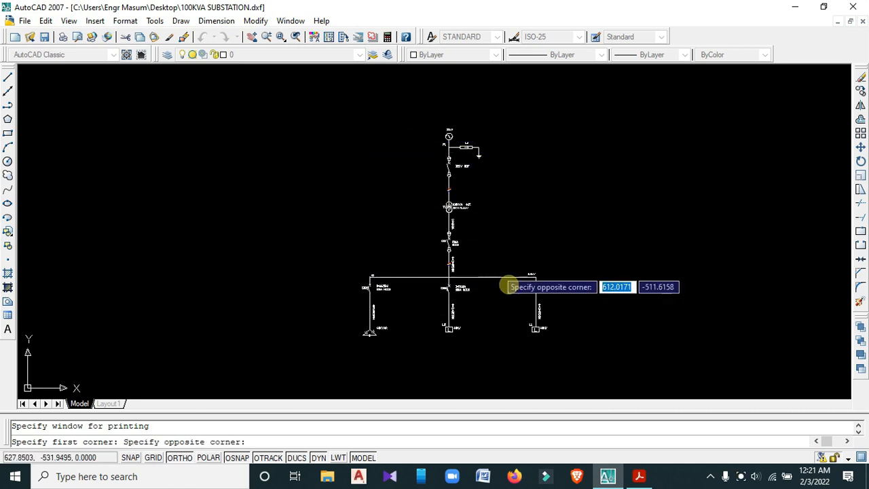
pyautogui.click(588, 364)
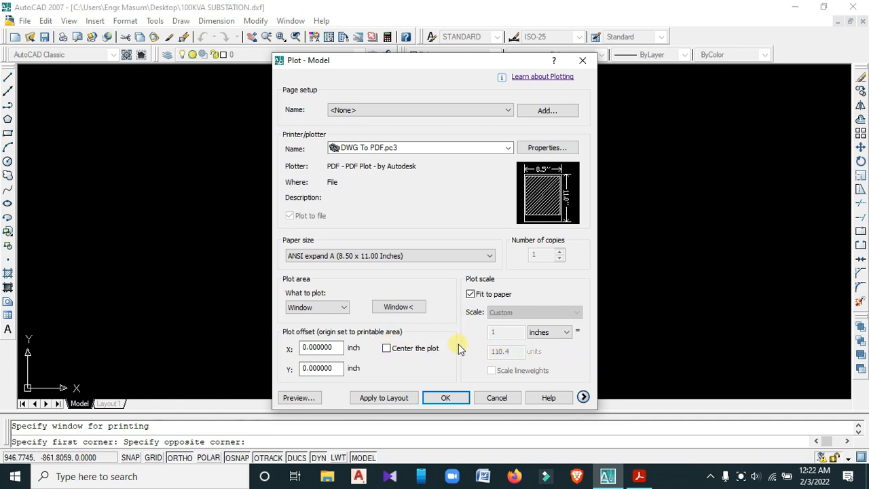
# Preview the plot, inspect the feeders and incoming supply section up close, and exit plotting without creating the PDF.
pyautogui.click(444, 399)
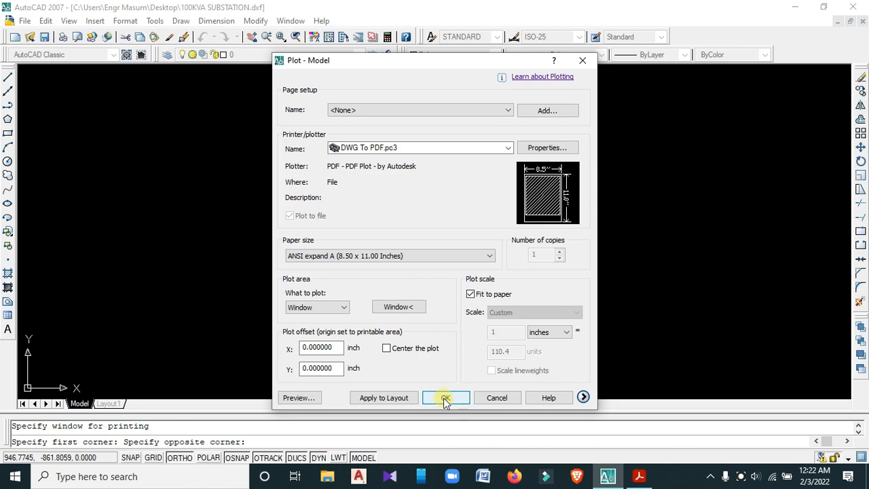
pyautogui.click(309, 402)
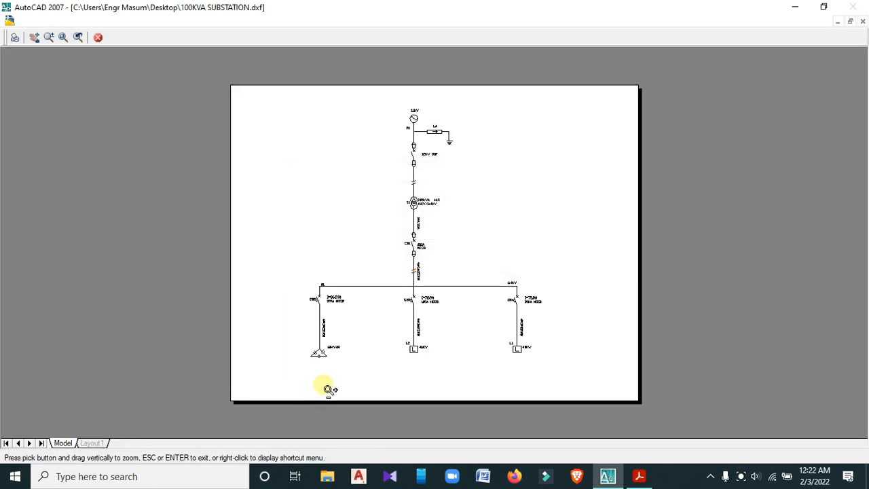
pyautogui.scroll(5, 394, 339)
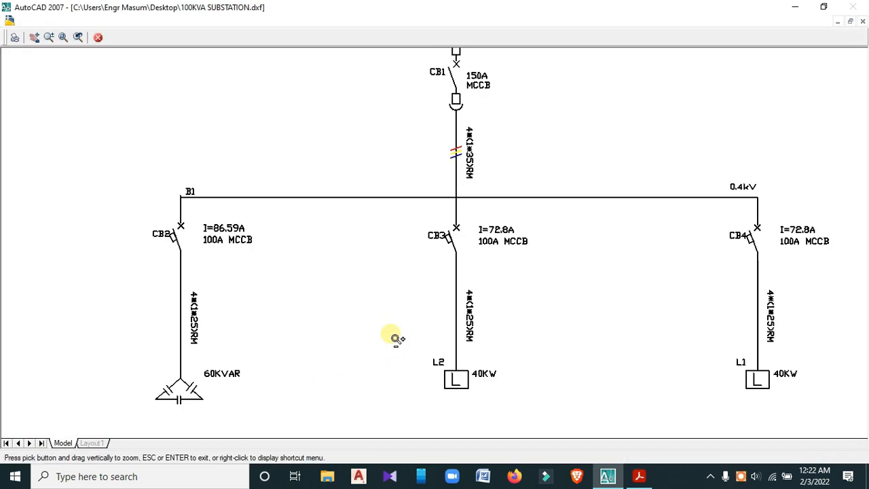
pyautogui.scroll(3, 398, 337)
pyautogui.scroll(-8, 397, 334)
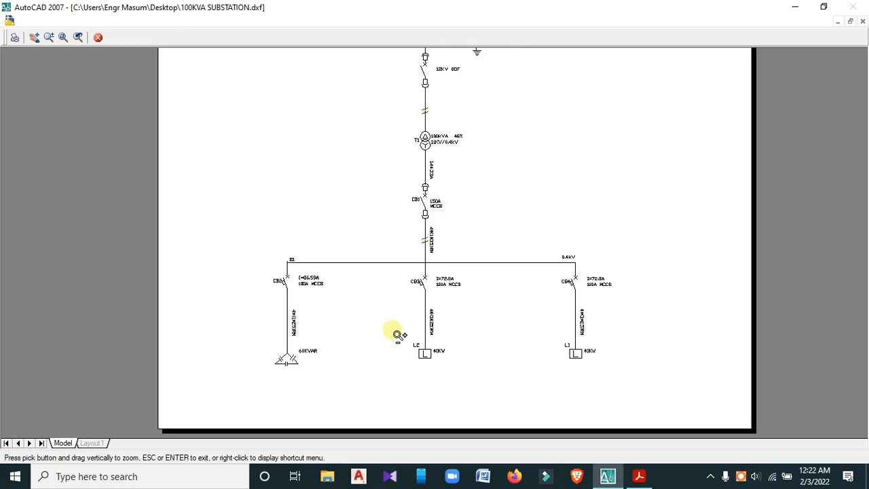
pyautogui.scroll(6, 407, 228)
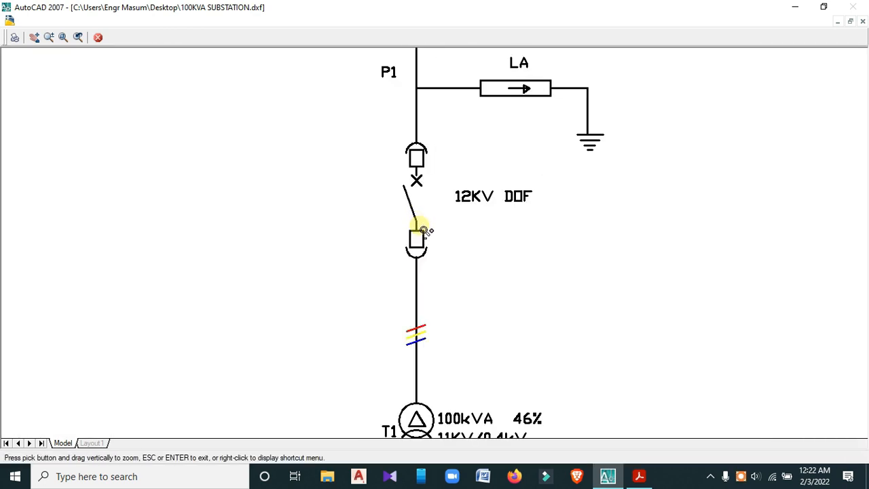
pyautogui.moveTo(422, 231); pyautogui.dragTo(415, 367)
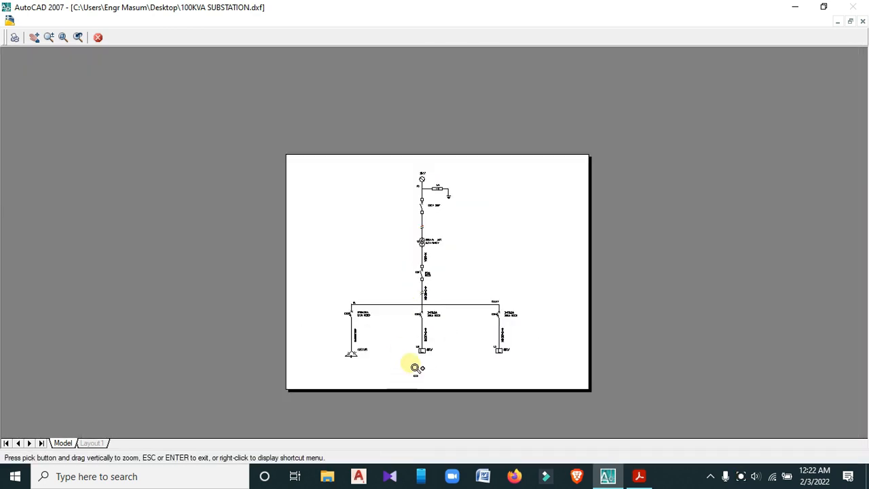
pyautogui.click(97, 38)
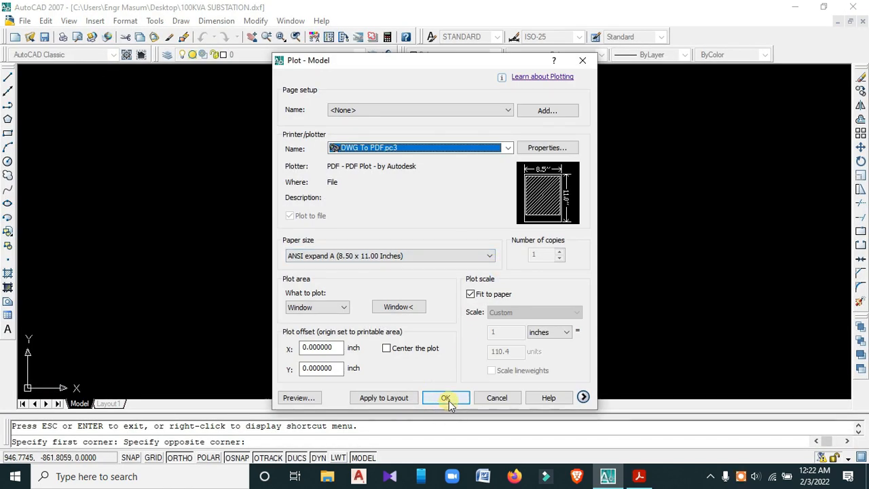
pyautogui.click(585, 61)
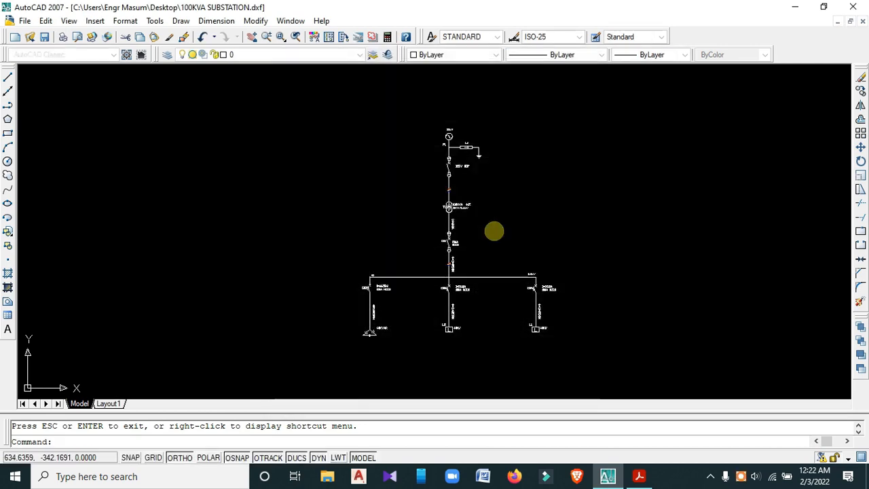
pyautogui.scroll(3, 417, 254)
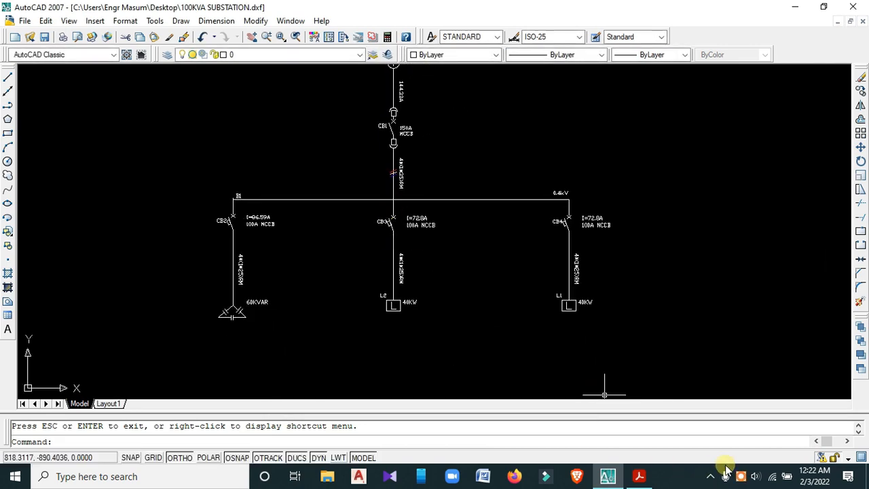